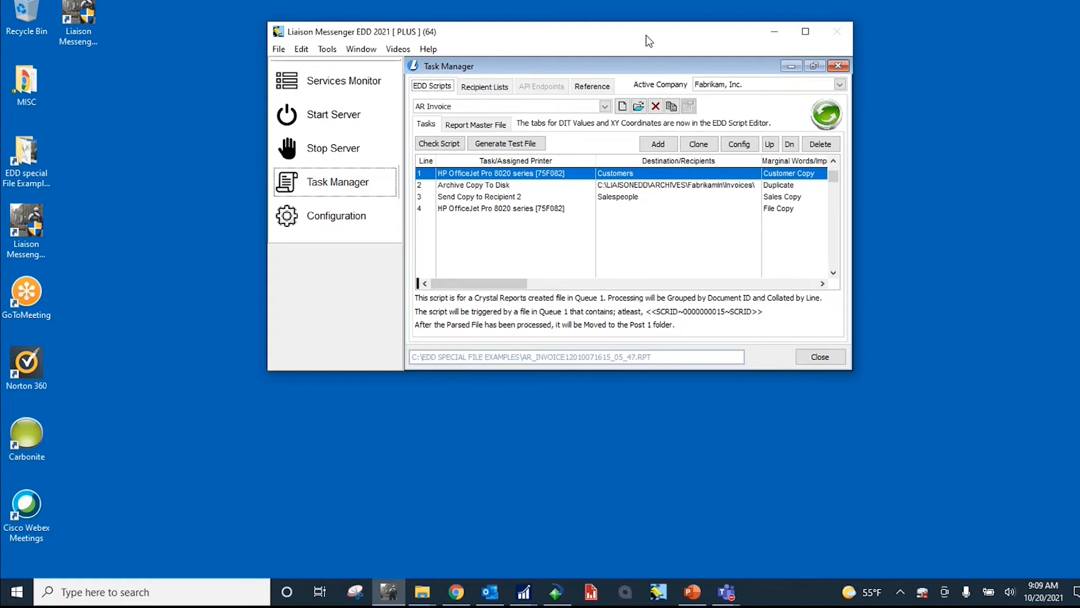
Step: Leave the Task Manager without starting the services and review the e-mail client settings in the configuration
click(837, 67)
click(654, 337)
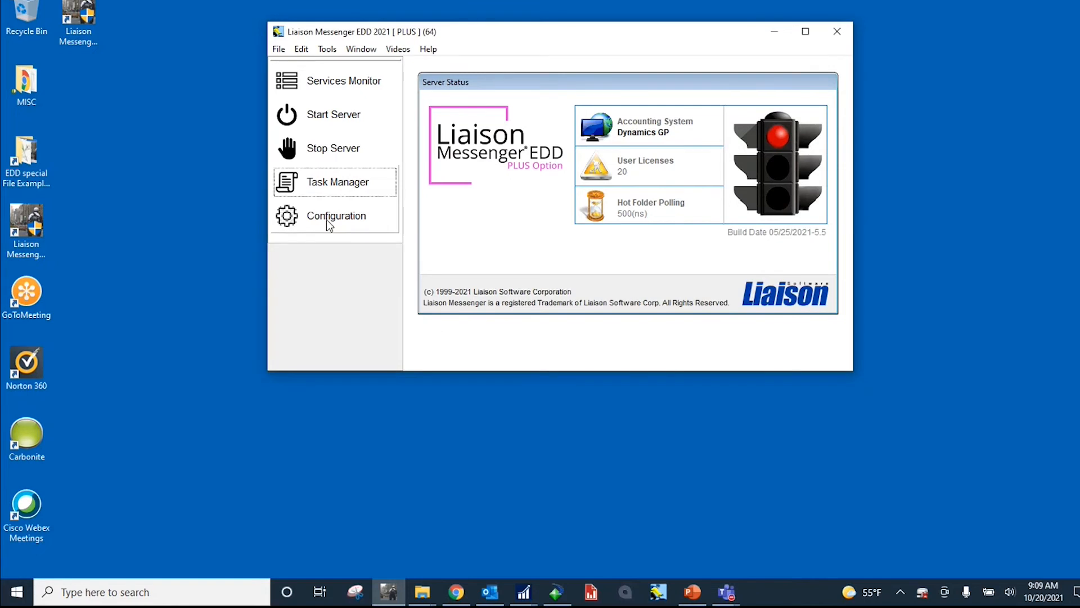
click(331, 218)
click(519, 88)
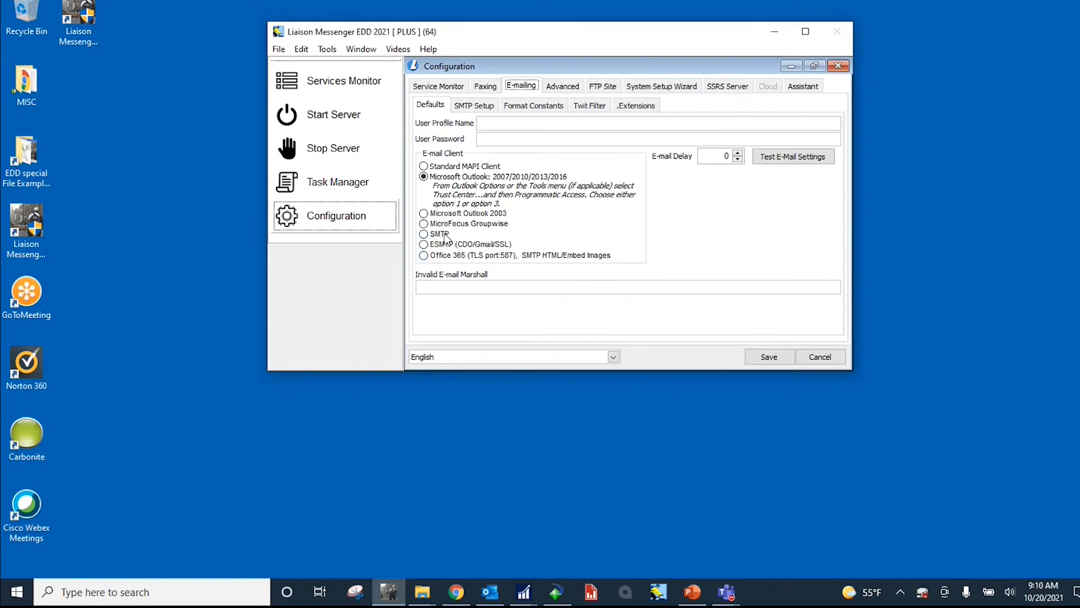
Step: Review the available fax server applications in the faxing configuration, and leave without saving or starting the services
click(487, 88)
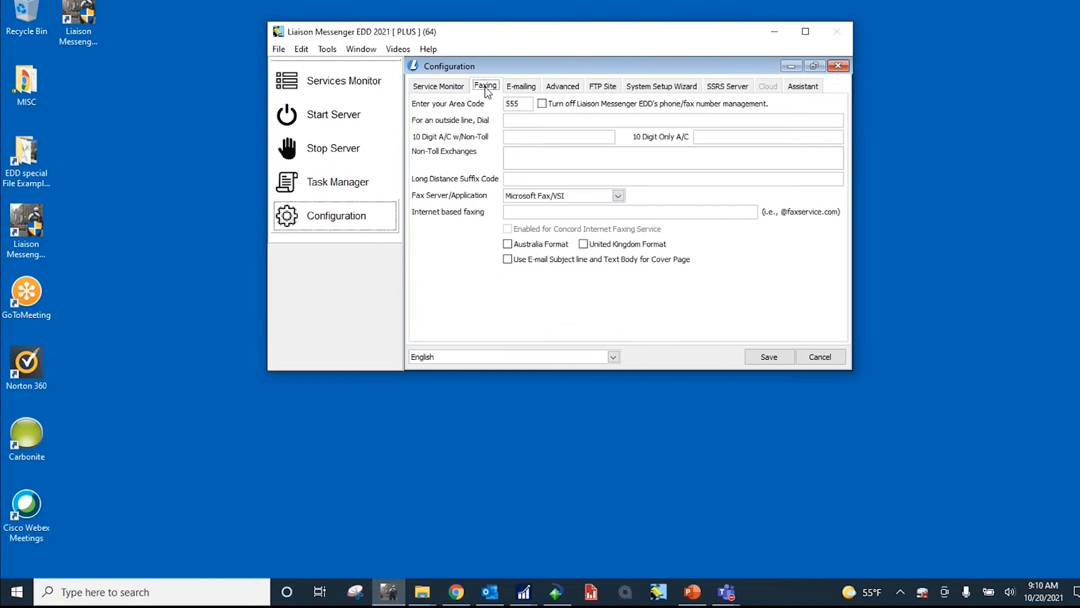
click(618, 196)
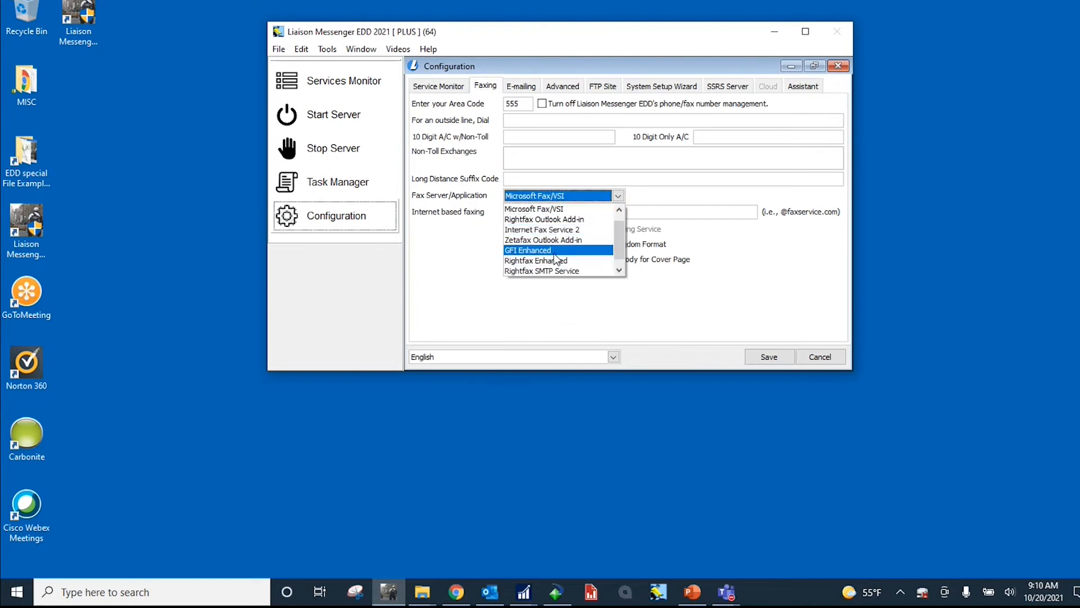
drag(618, 236, 619, 223)
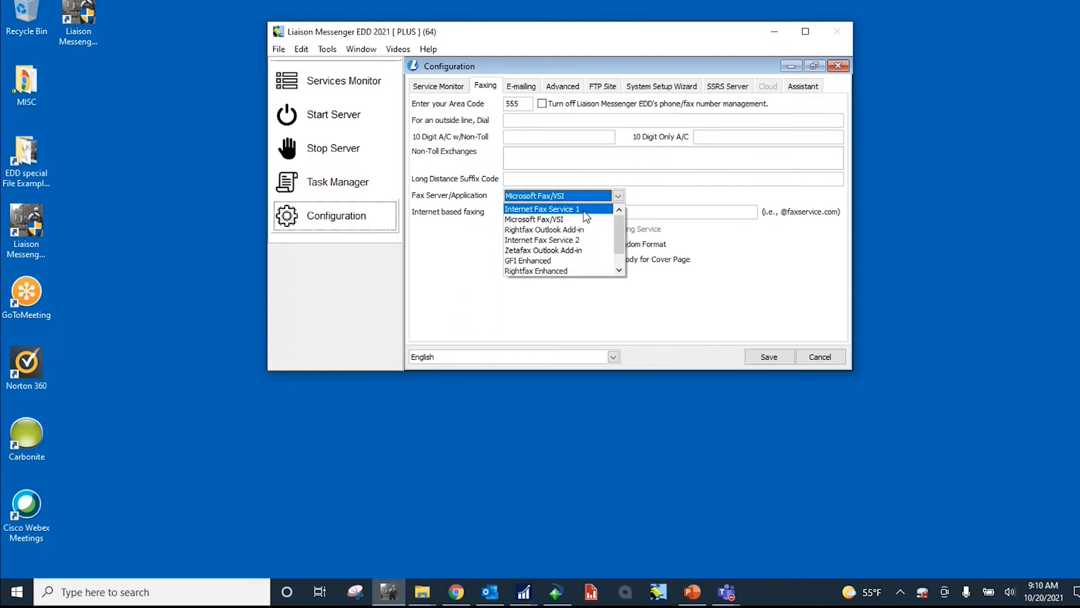
click(679, 232)
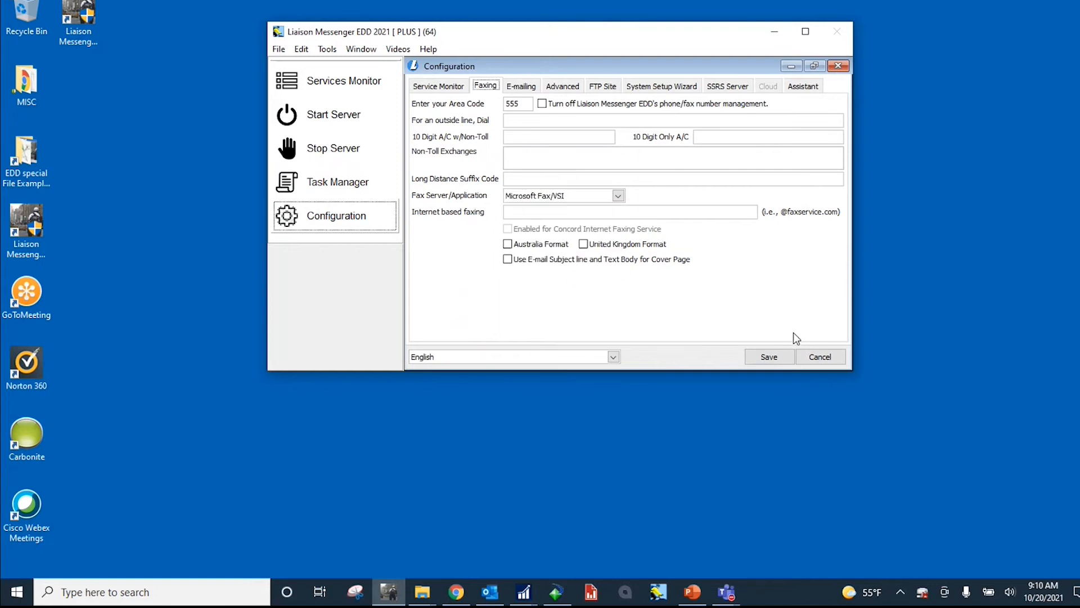
click(822, 357)
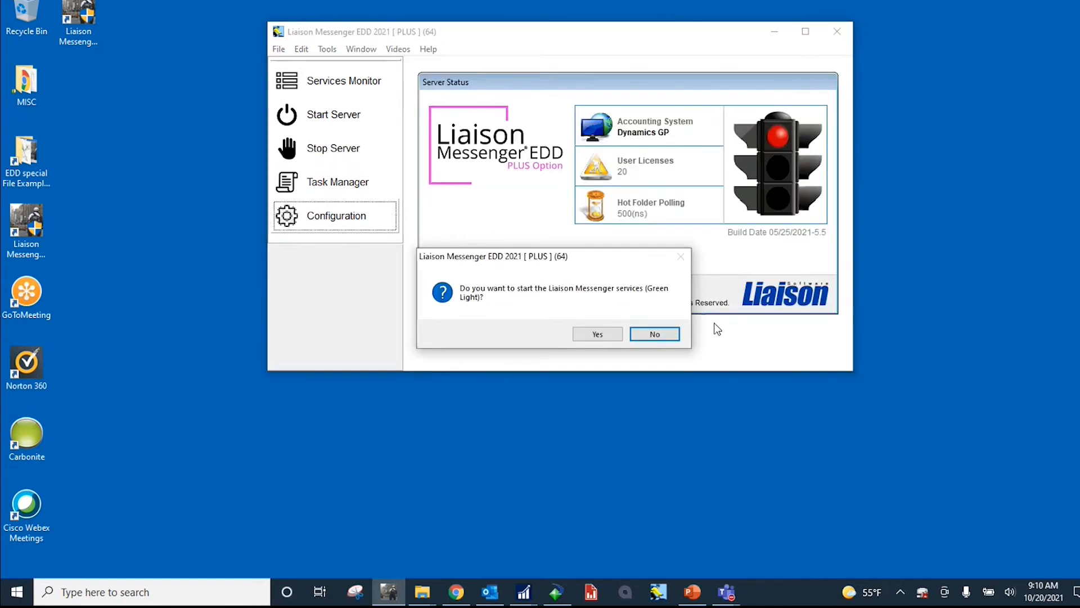
click(655, 335)
Step: Open the Task Manager and choose Fabrikam, Inc. as the active company
click(370, 187)
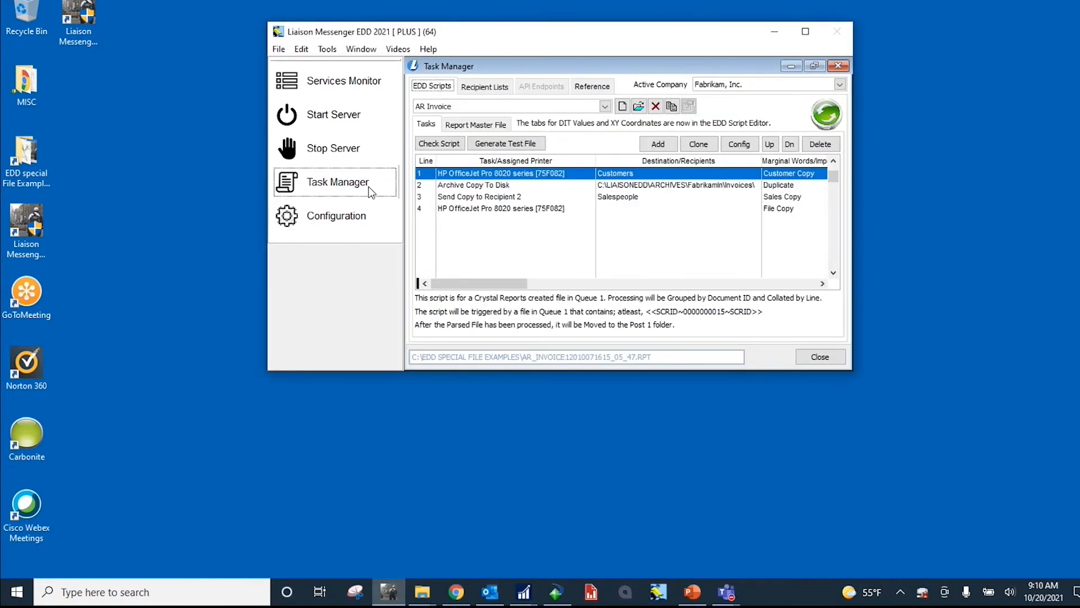
drag(490, 41, 510, 43)
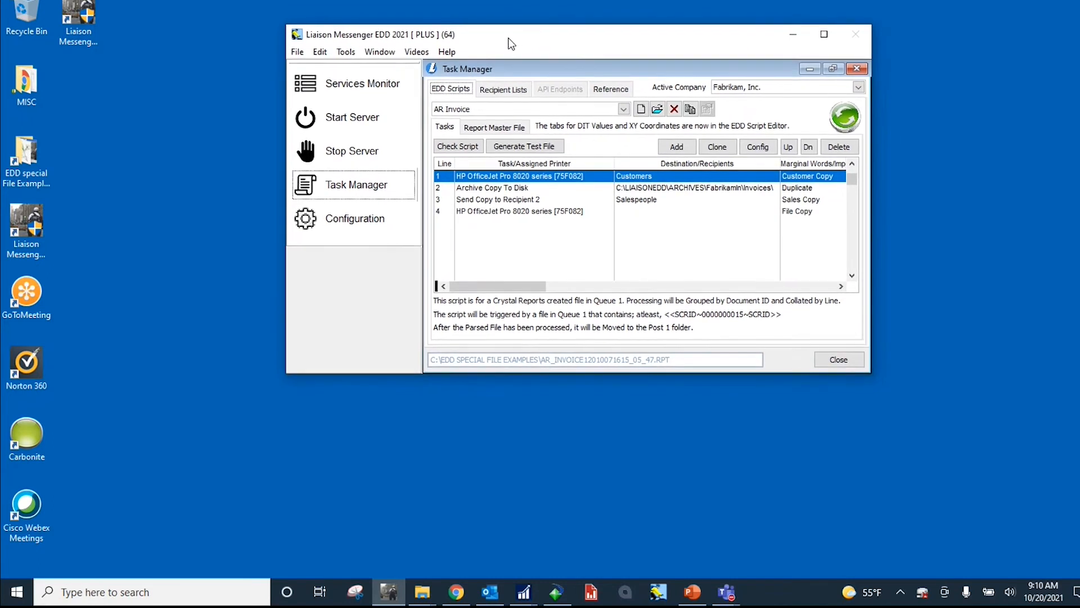
click(775, 88)
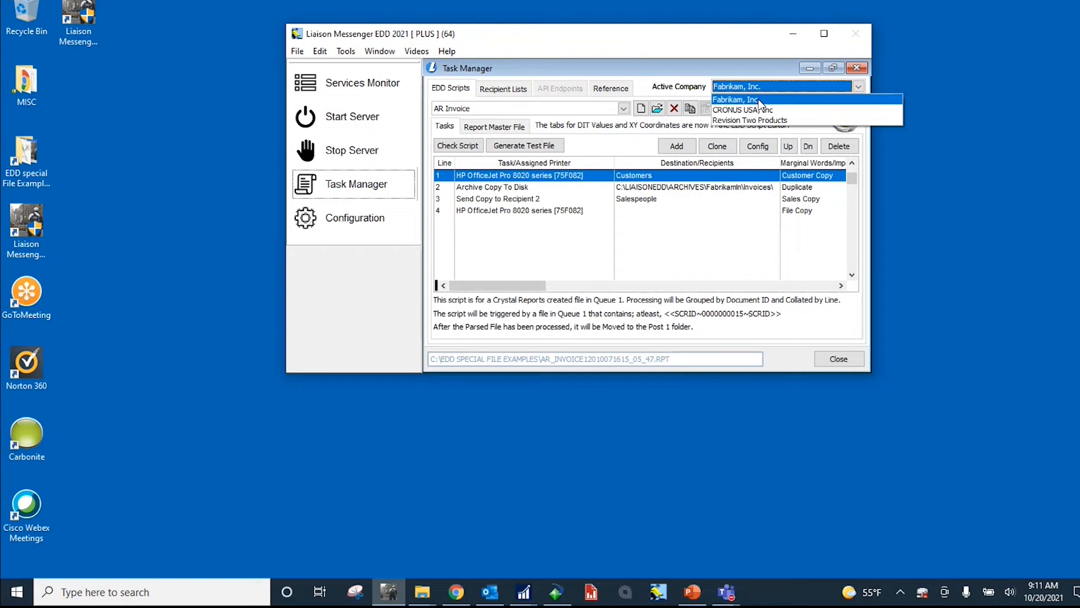
click(759, 99)
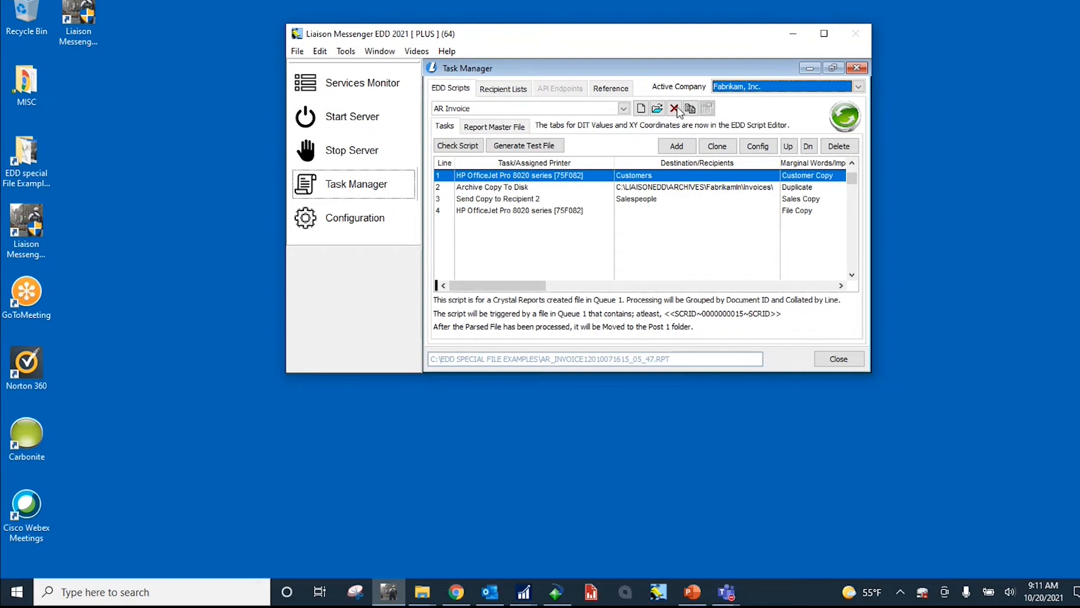
Step: Browse the EDD scripts and load the DEMO - SO Invoice script
click(624, 108)
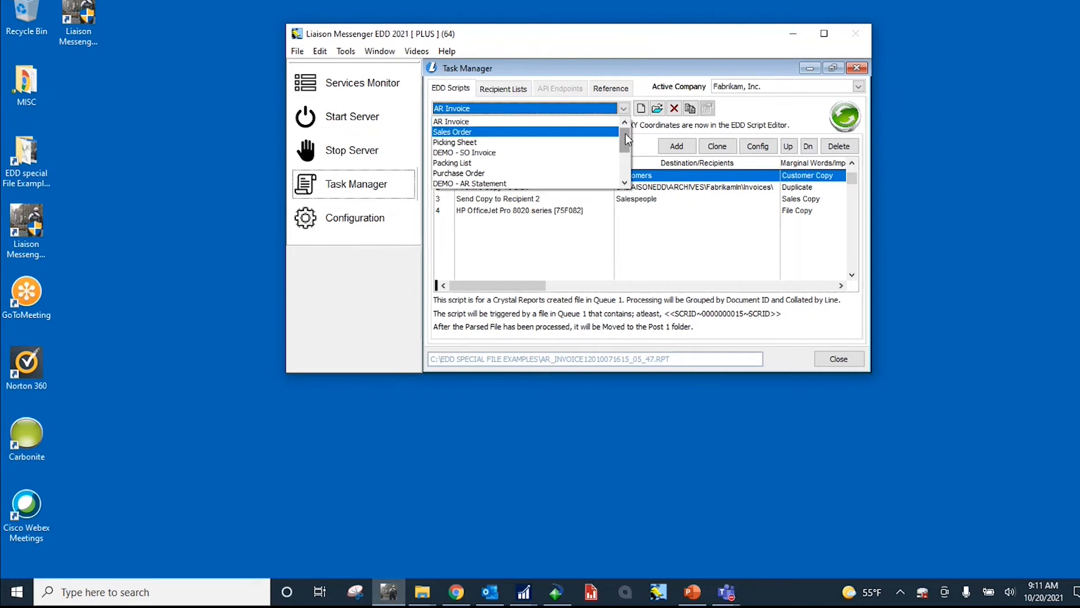
drag(626, 133, 626, 140)
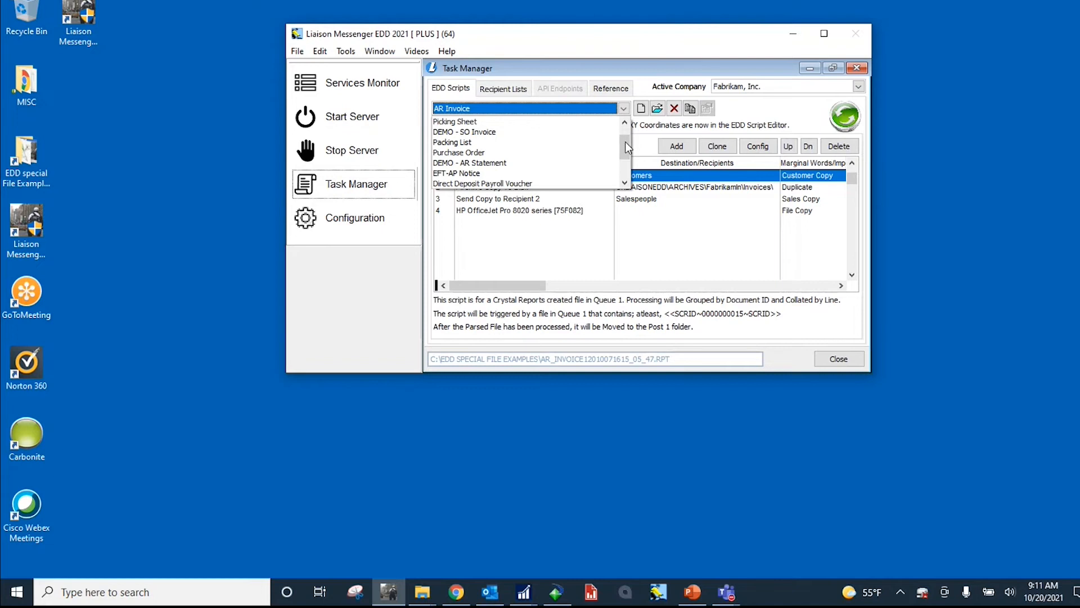
drag(626, 140, 626, 132)
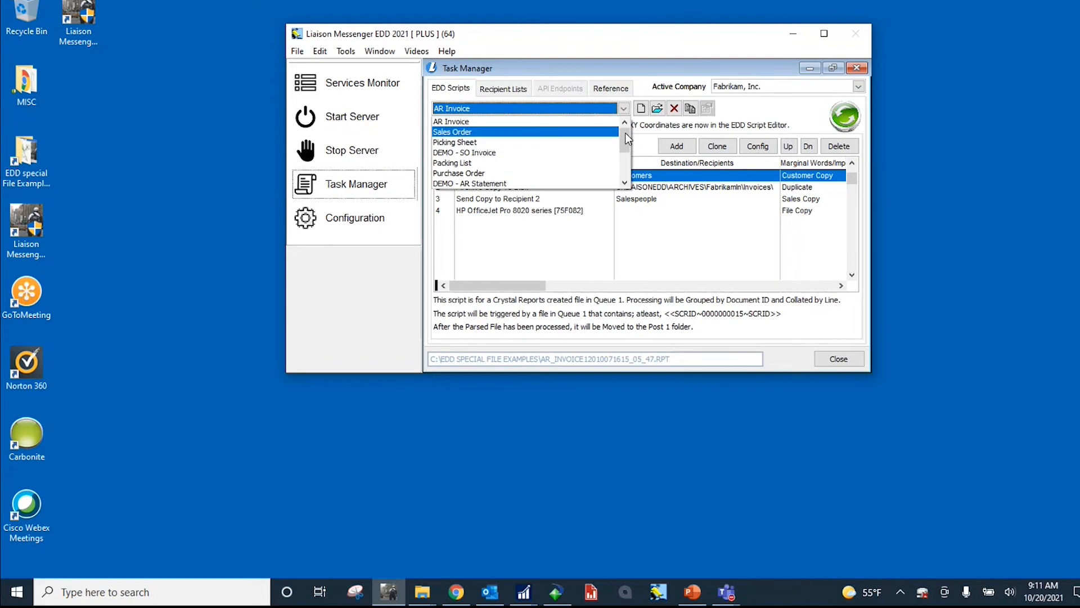
click(485, 153)
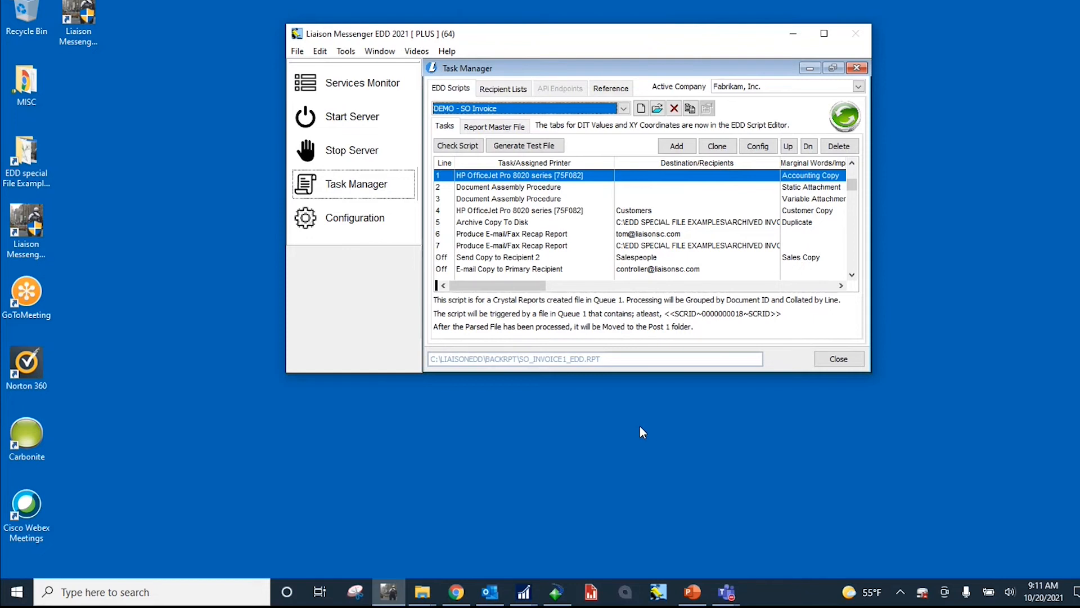
Step: Switch to Outlook to check the inbox, and minimize it to return to the Task Manager
click(490, 596)
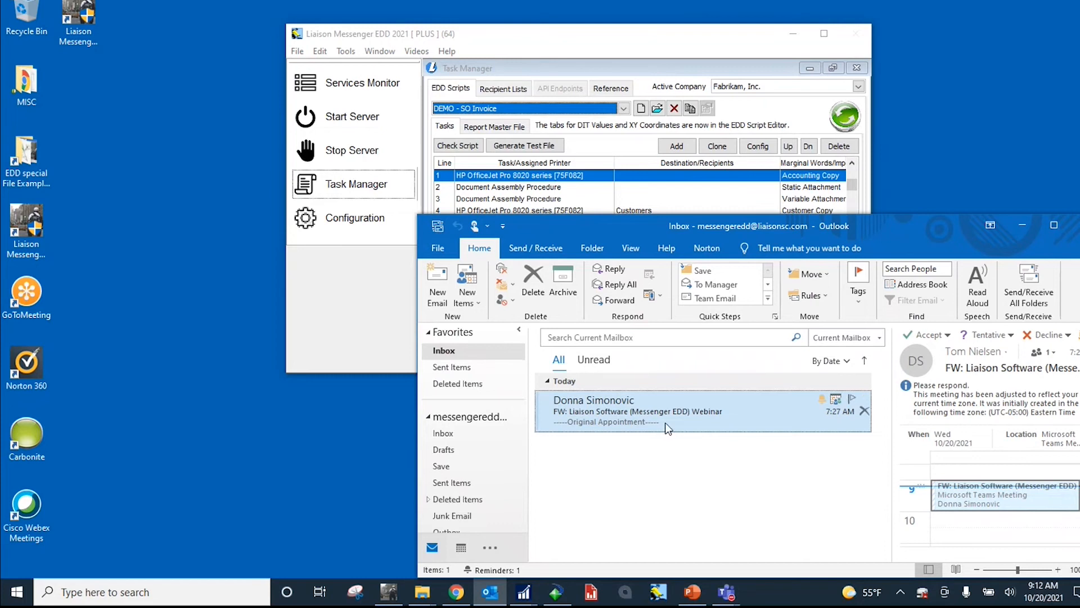
click(1023, 225)
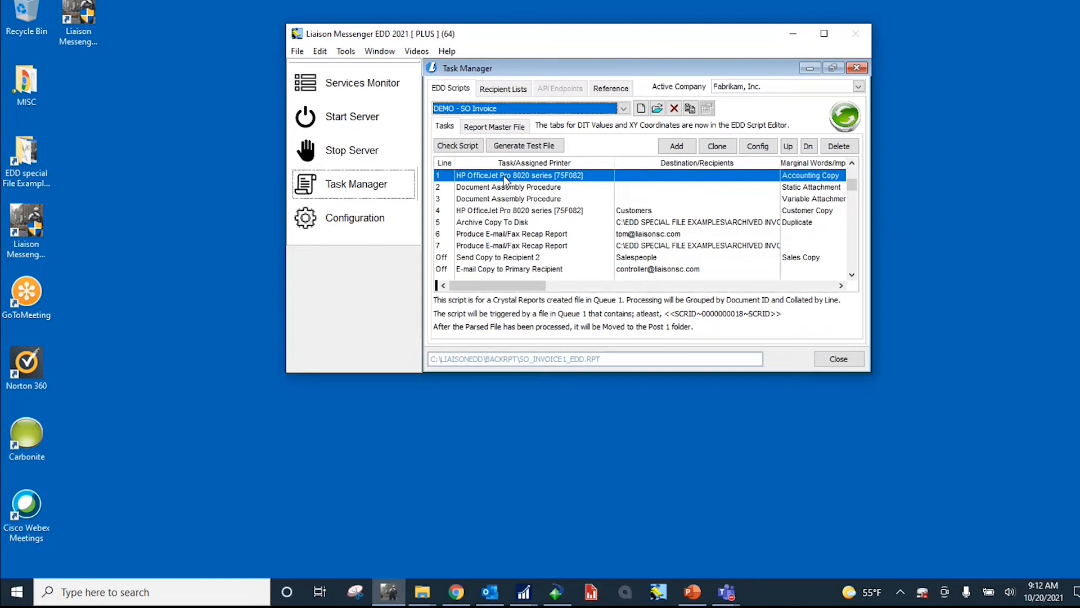
Step: Compare the script's two printer tasks, the Accounting Copy on line 1 and the Customer Copy on line 4
click(590, 178)
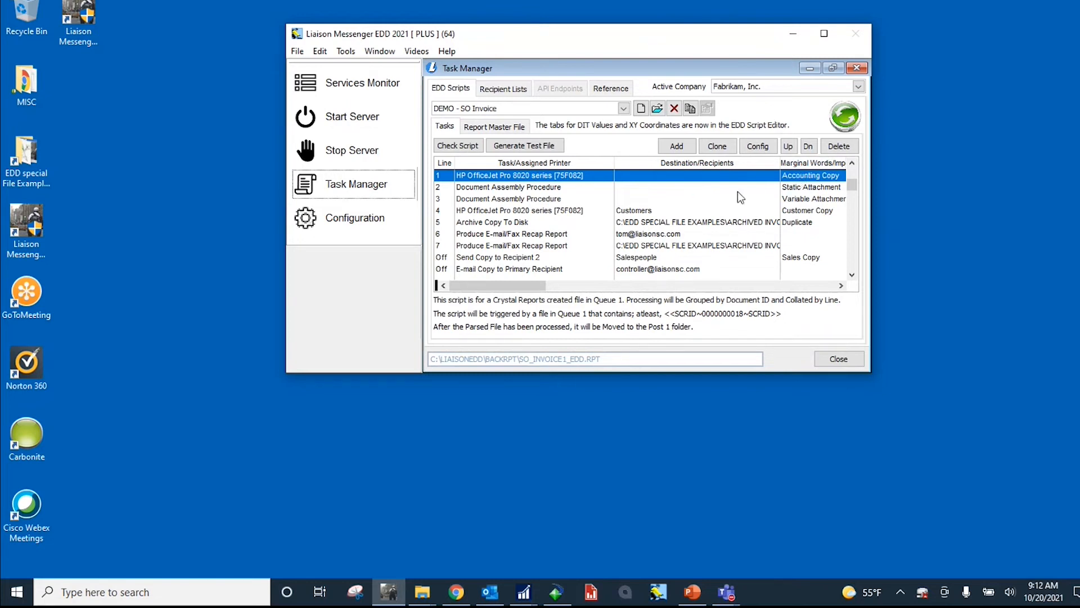
click(581, 212)
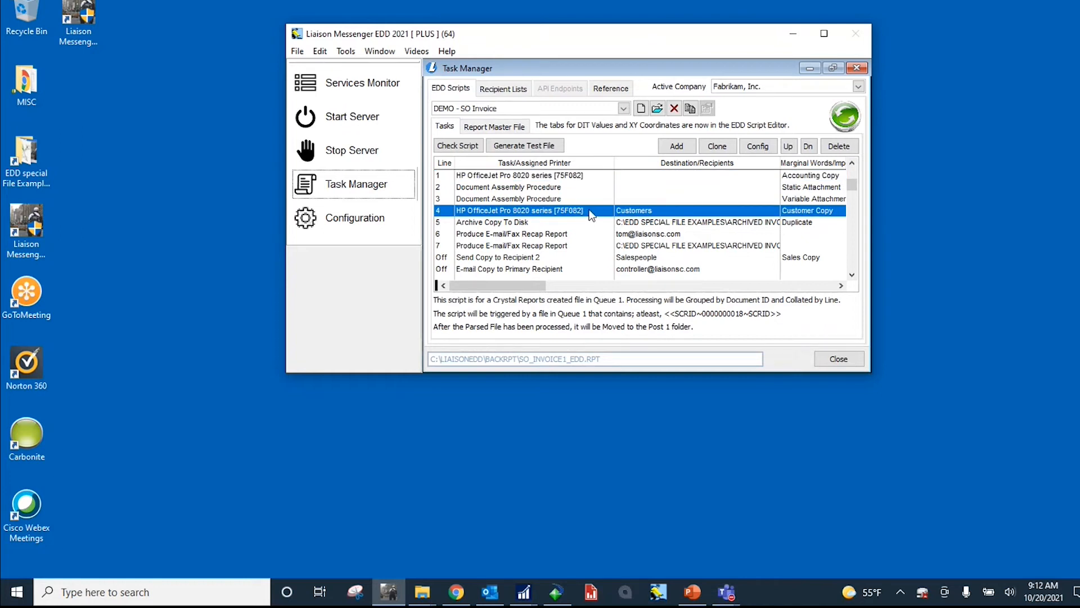
click(582, 176)
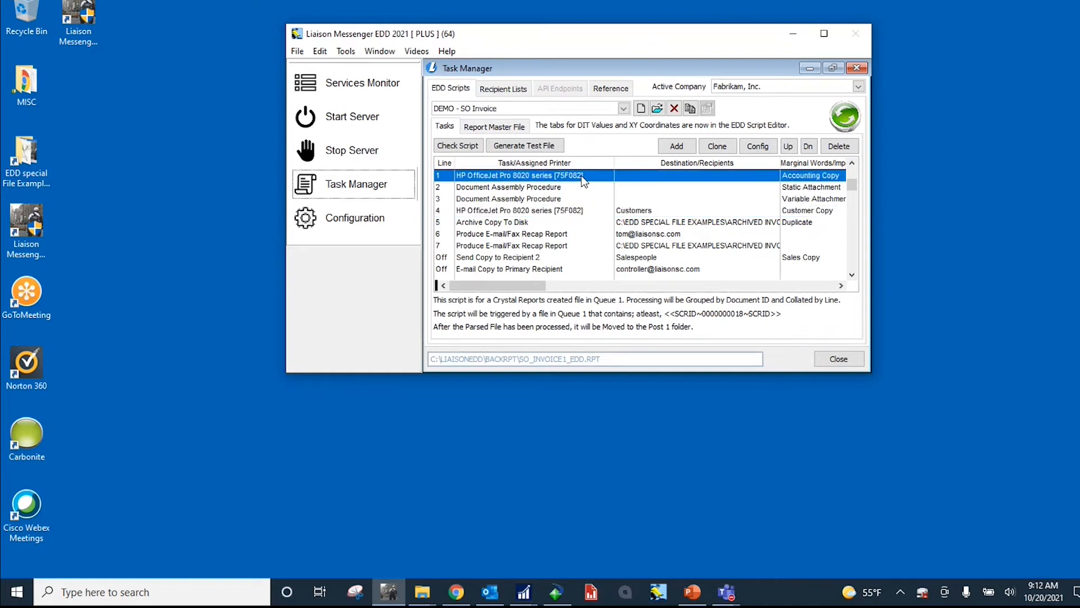
click(572, 214)
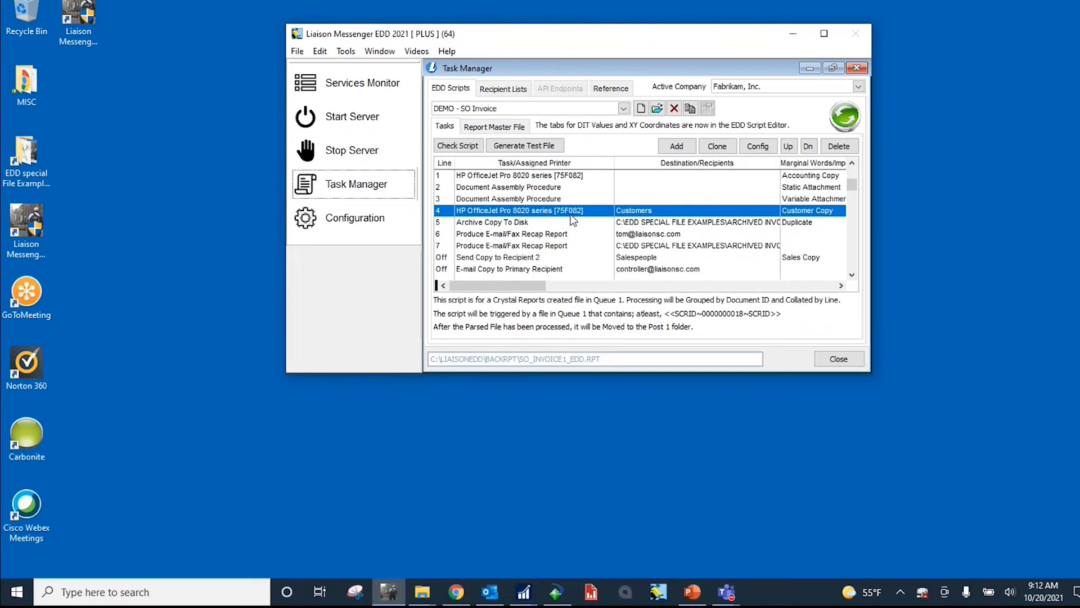
Step: Inspect the source file of the Static Attachment assembly task on line 2, and close its configuration without saving
click(555, 190)
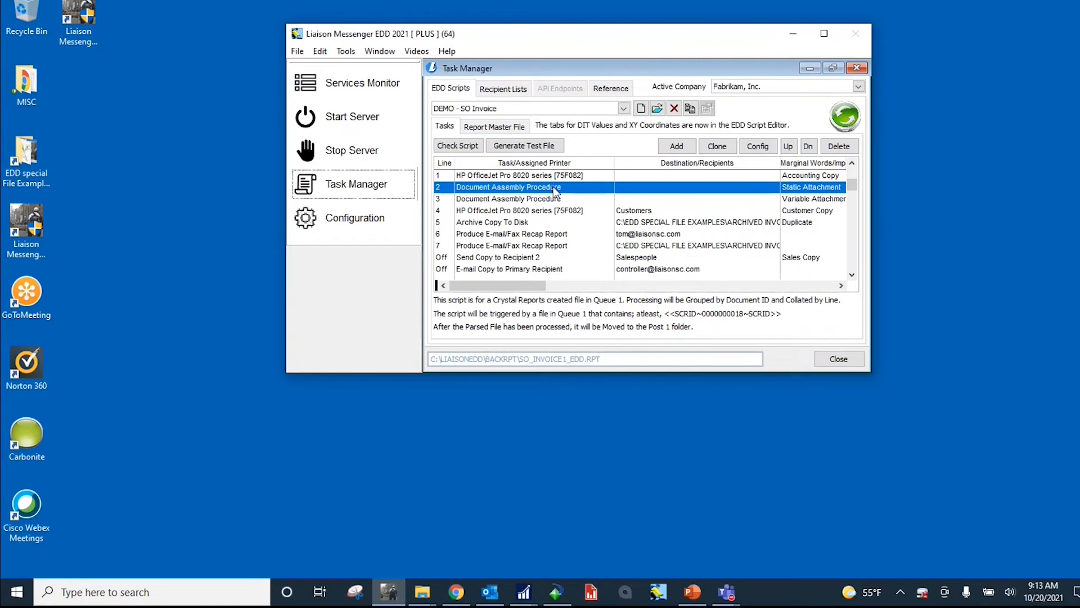
double_click(553, 187)
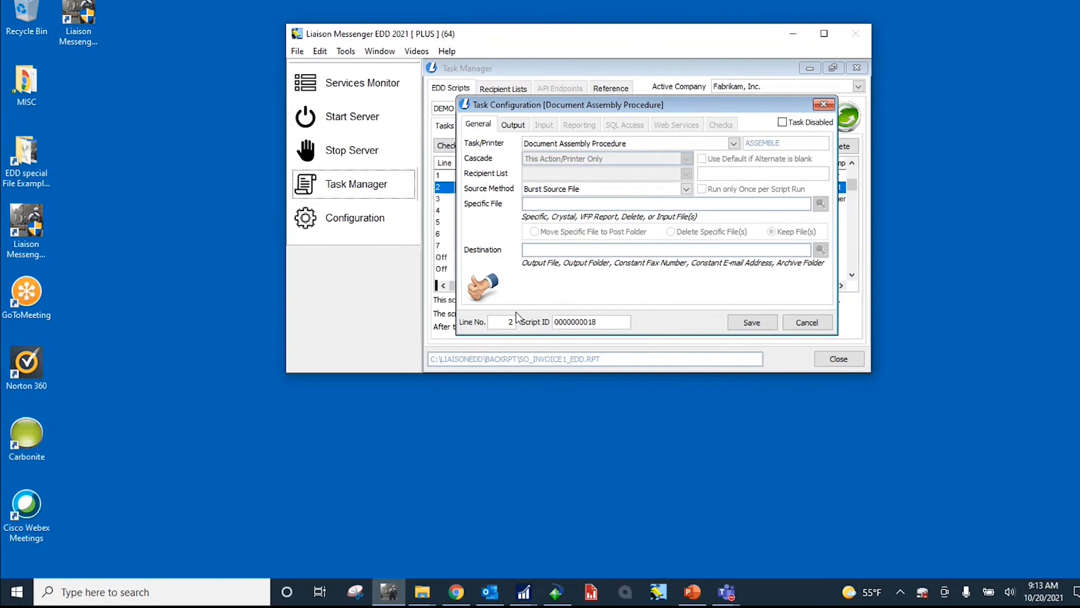
click(514, 125)
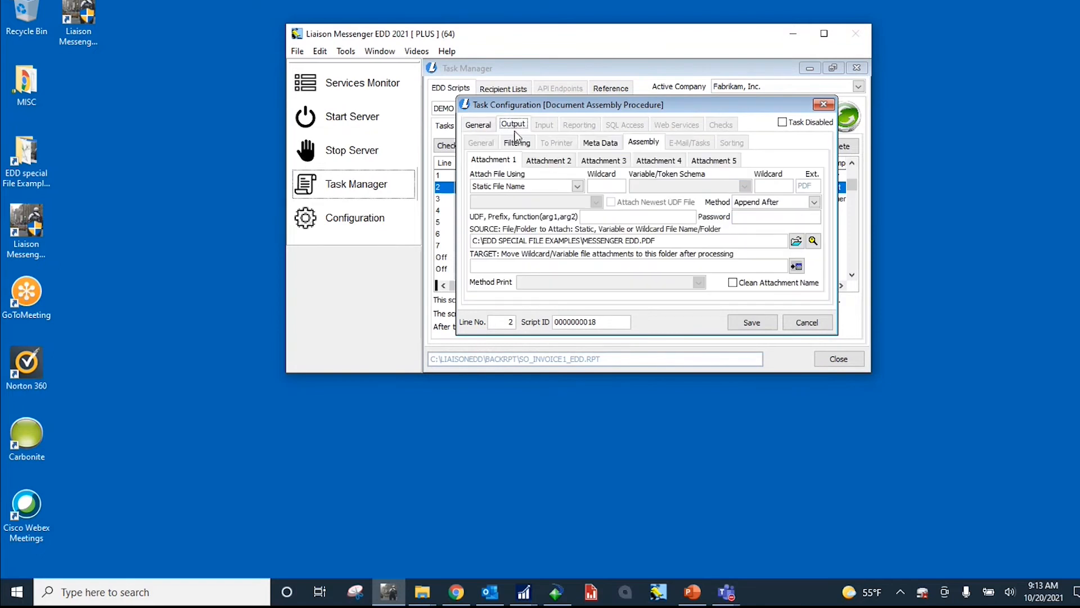
drag(660, 241, 463, 233)
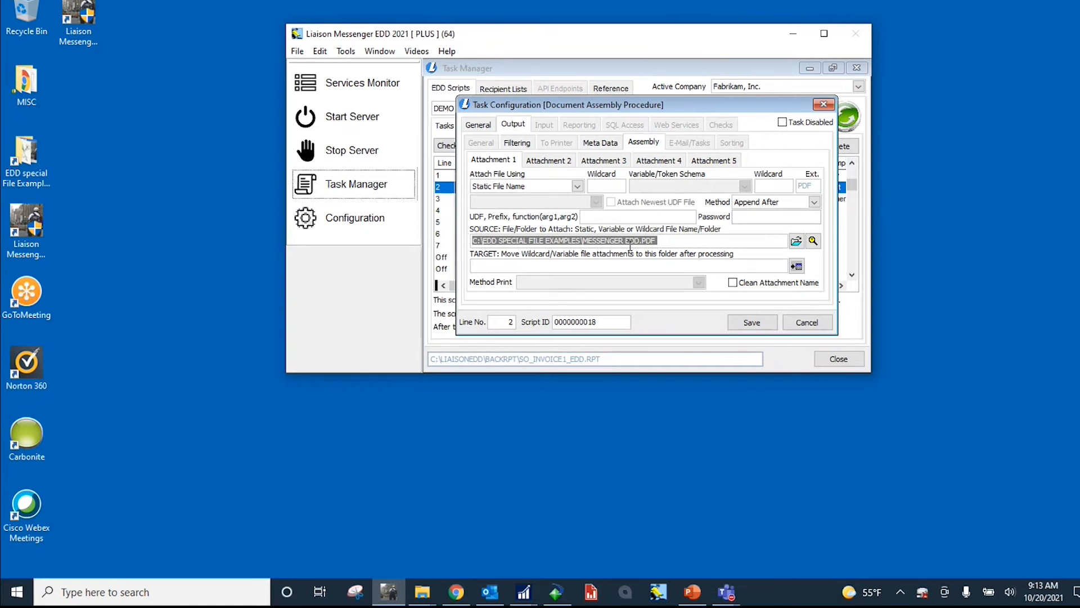
click(803, 321)
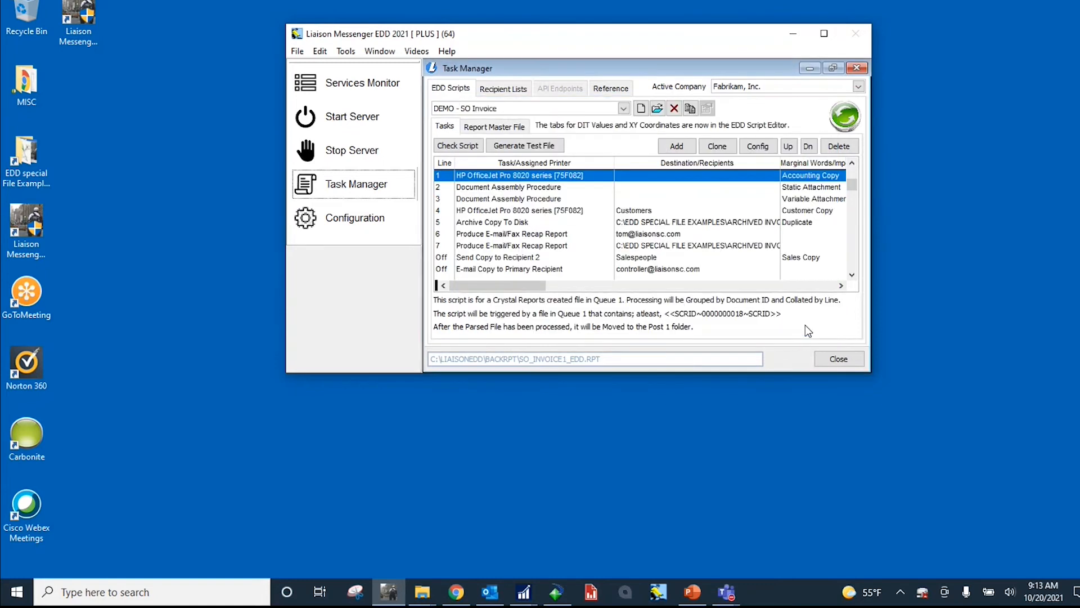
Step: Inspect the source folder and file extension in the output assembly settings of the variable attachment task on line 3
click(560, 189)
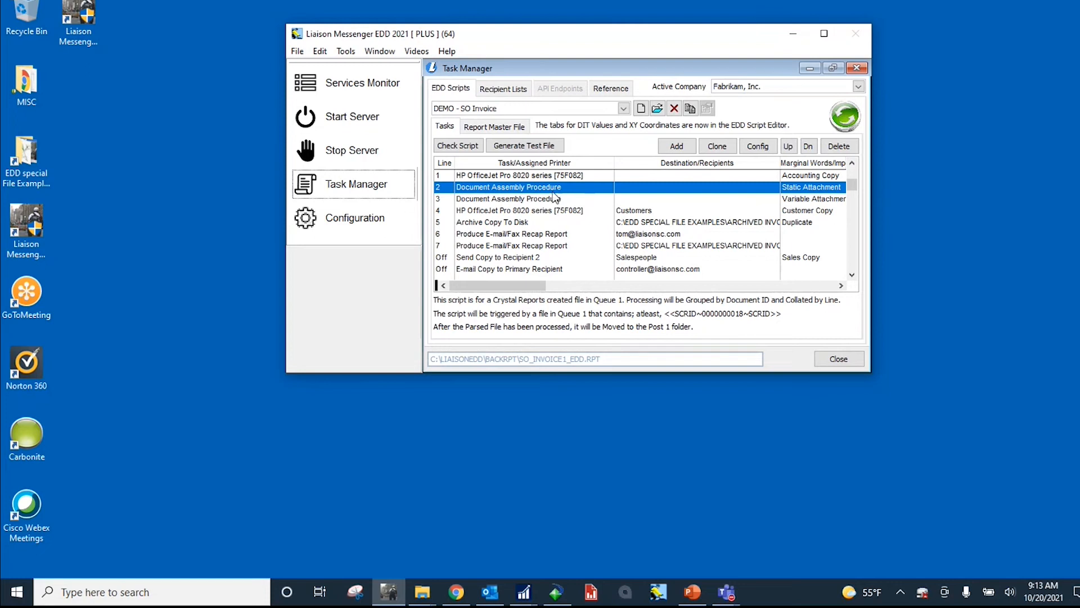
click(550, 200)
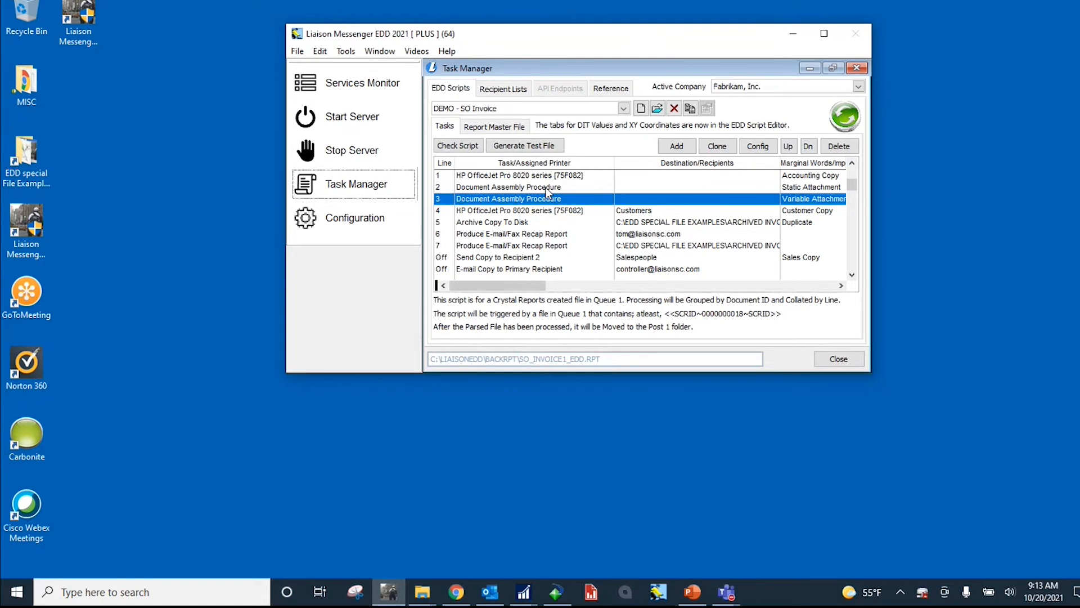
double_click(544, 200)
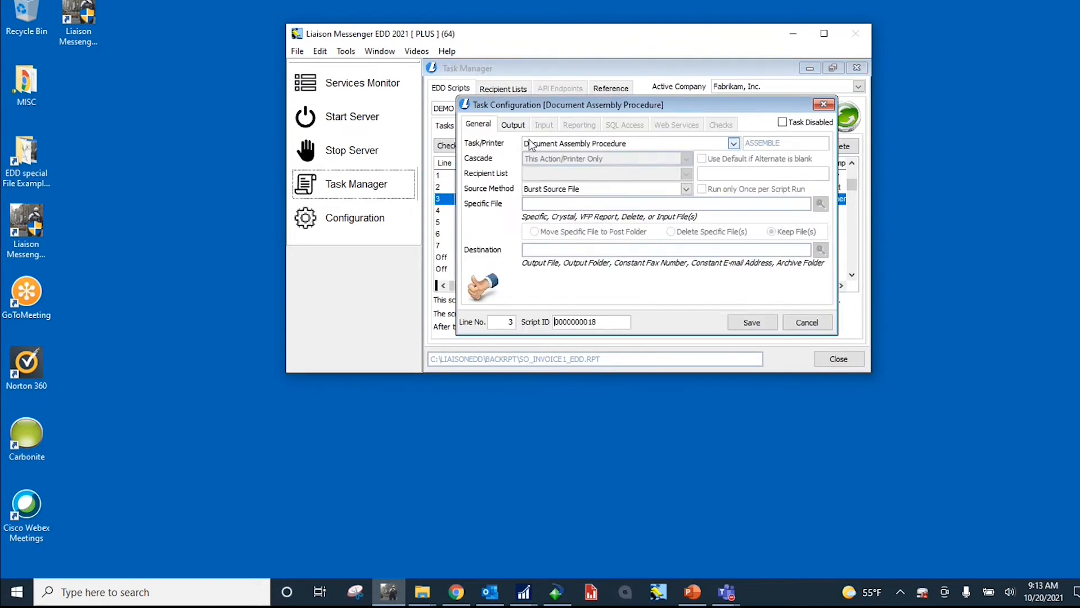
click(513, 125)
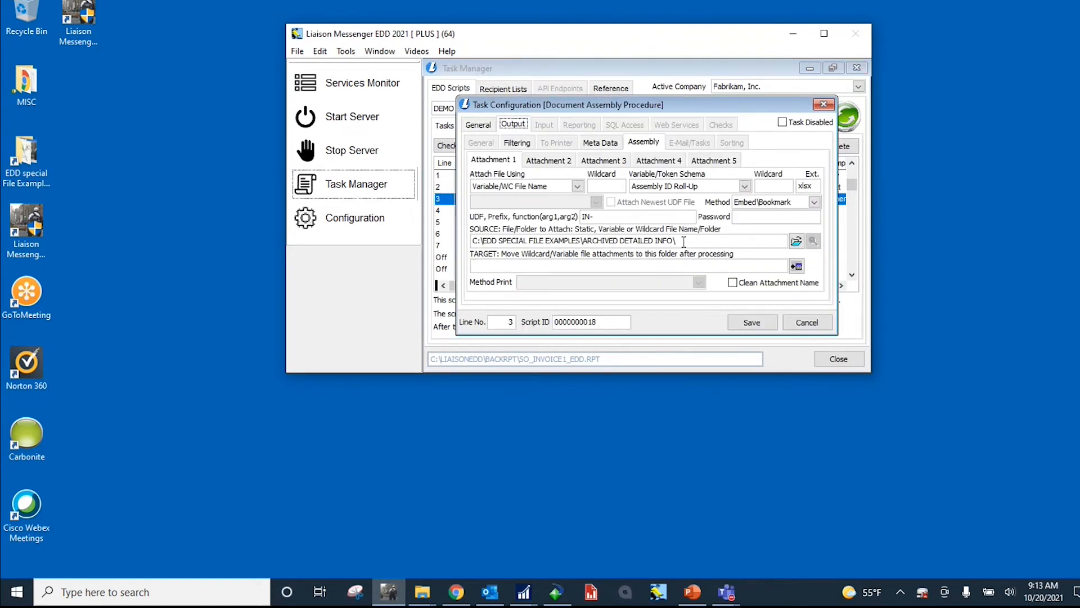
drag(682, 241, 436, 228)
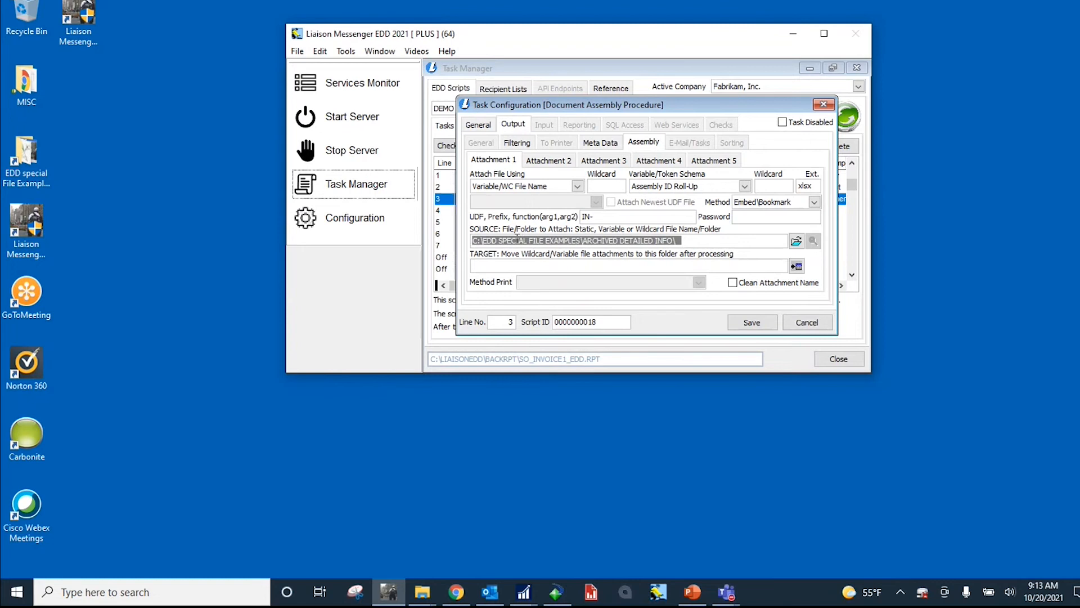
double_click(811, 186)
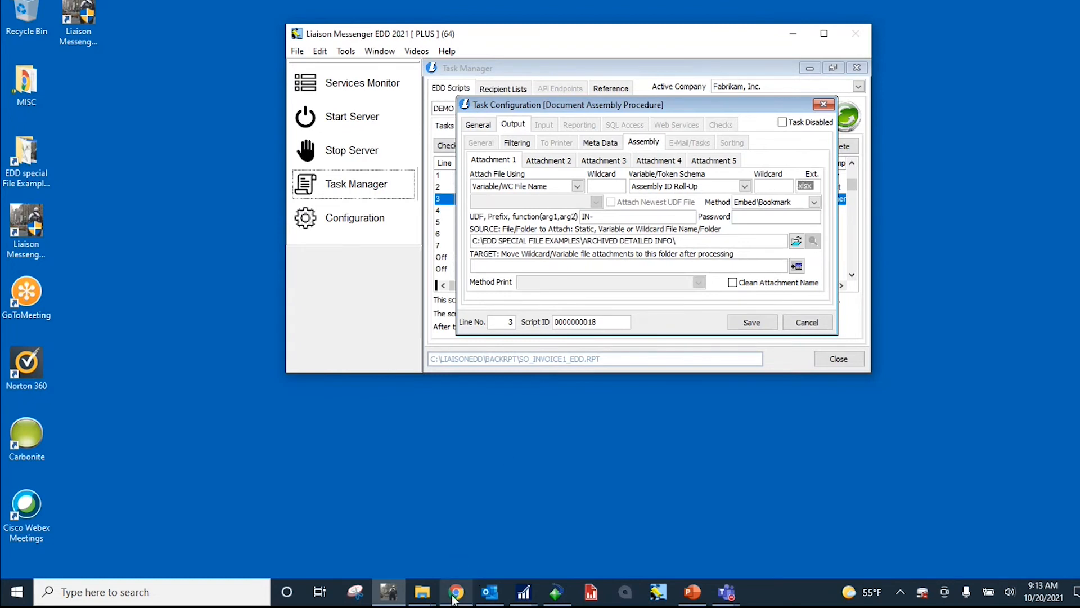
Step: View the Archived Detailed info folder in File Explorer, minimize it, and close the line 3 task configuration without saving
click(422, 592)
click(438, 564)
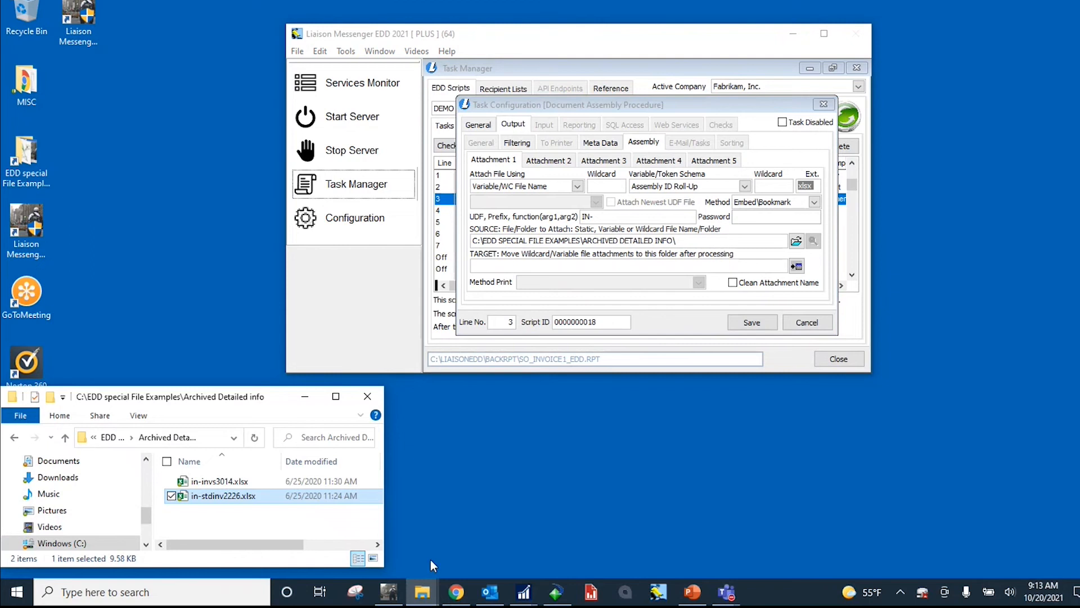
drag(220, 401, 211, 360)
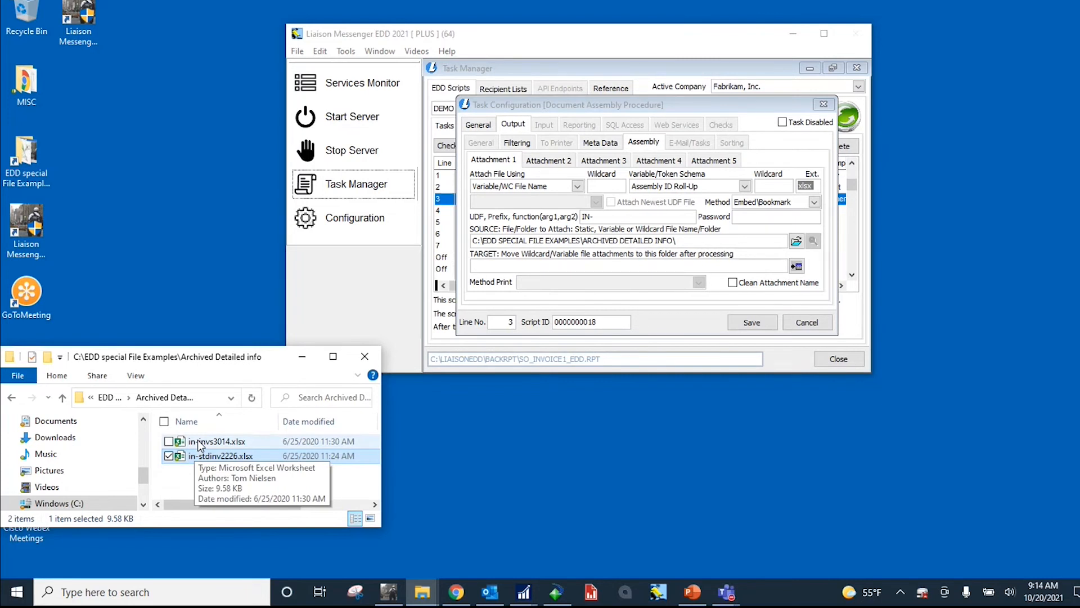
click(303, 358)
click(810, 323)
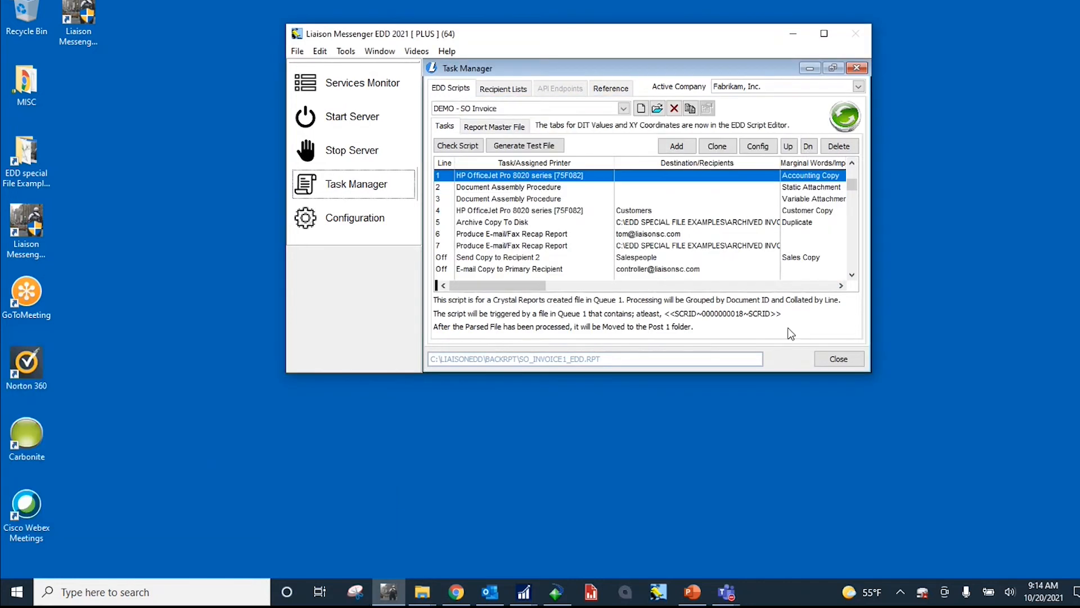
Step: Review the Customer Copy printer task and the Archive Copy To Disk task, and view the Archived Invoices folder before minimizing it
click(492, 212)
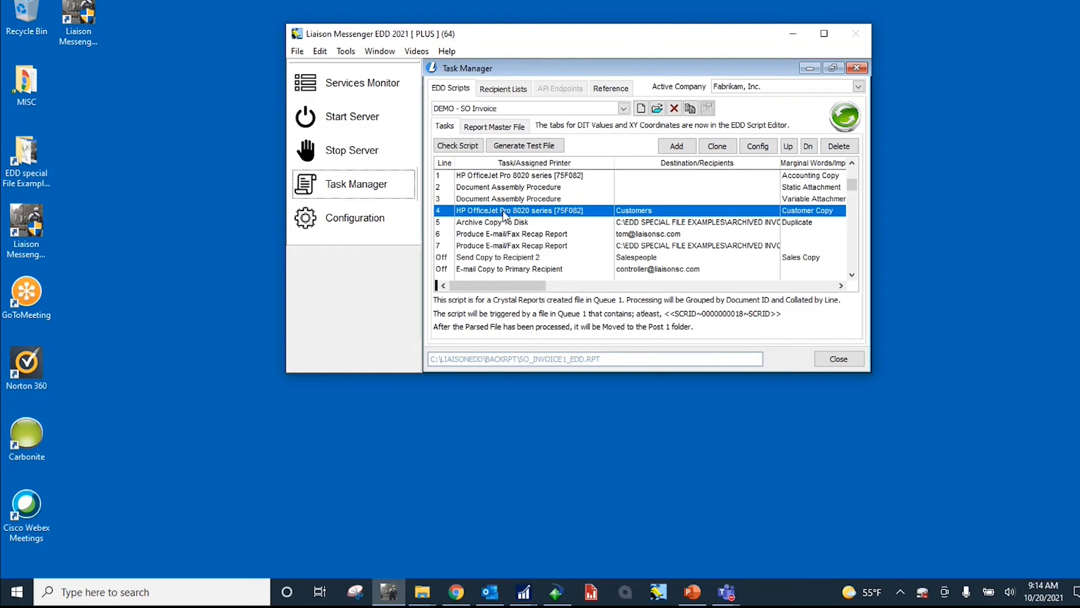
click(506, 225)
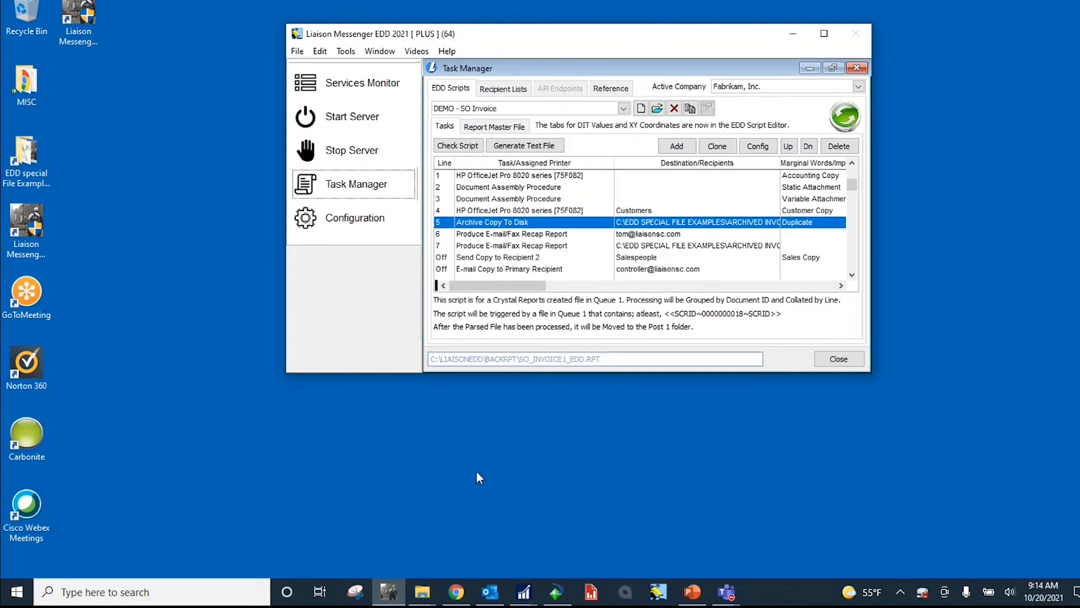
mouse_move(430, 595)
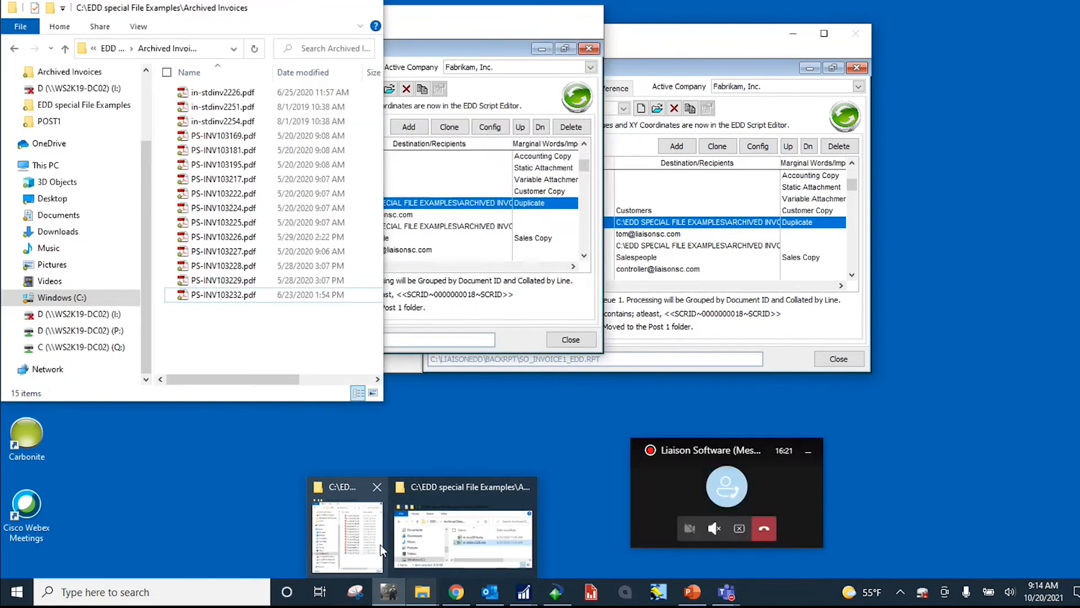
click(380, 545)
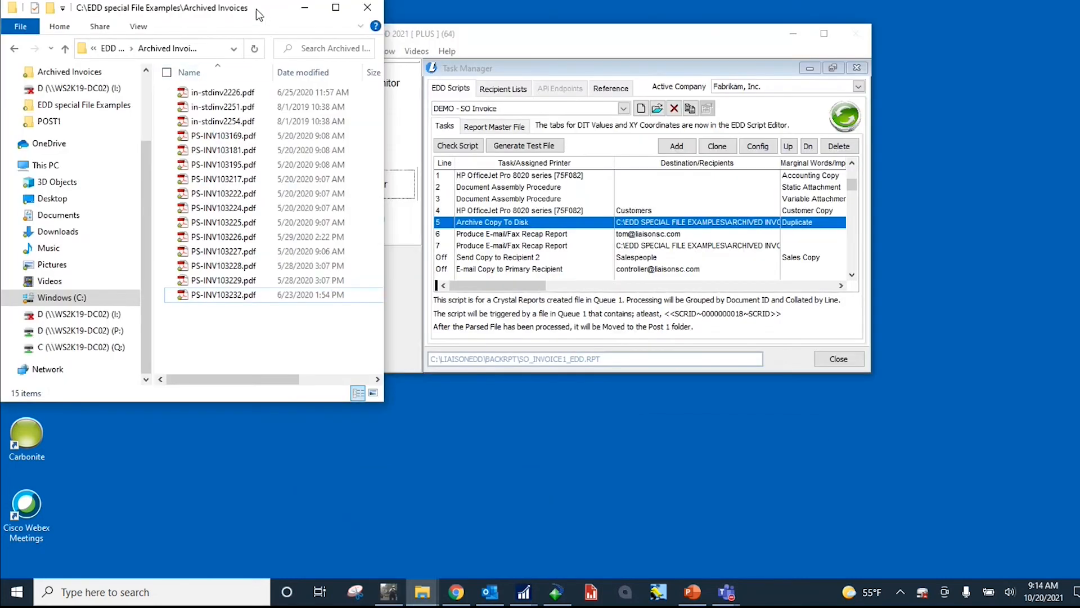
drag(258, 10, 197, 6)
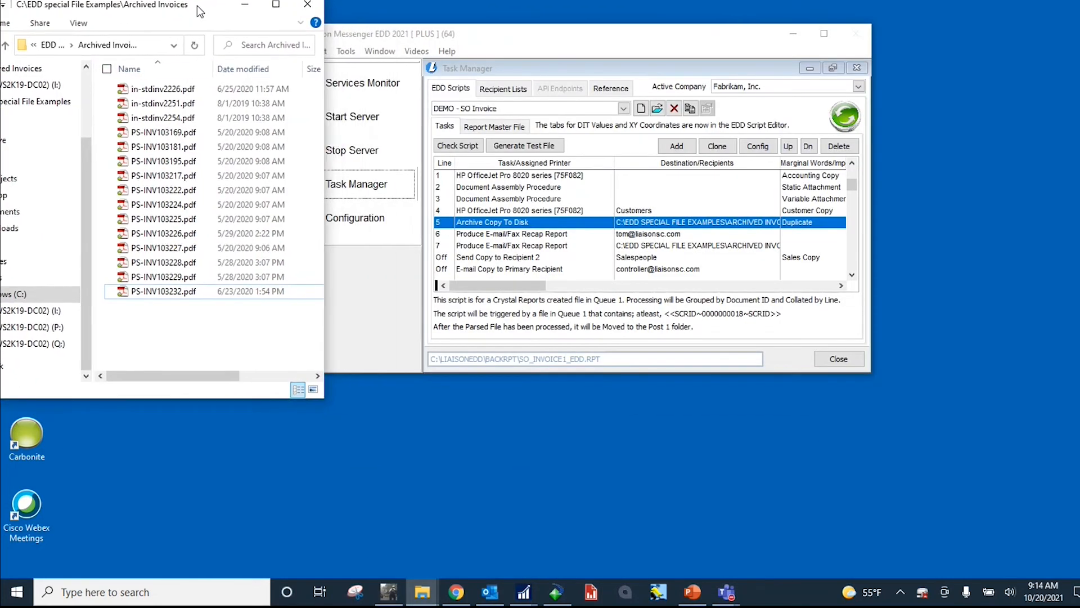
click(244, 5)
Step: Review the two E-mail/Fax Recap Report tasks on lines 6 and 7 and the disabled Recipient 2 and Primary Recipient copy tasks
click(530, 236)
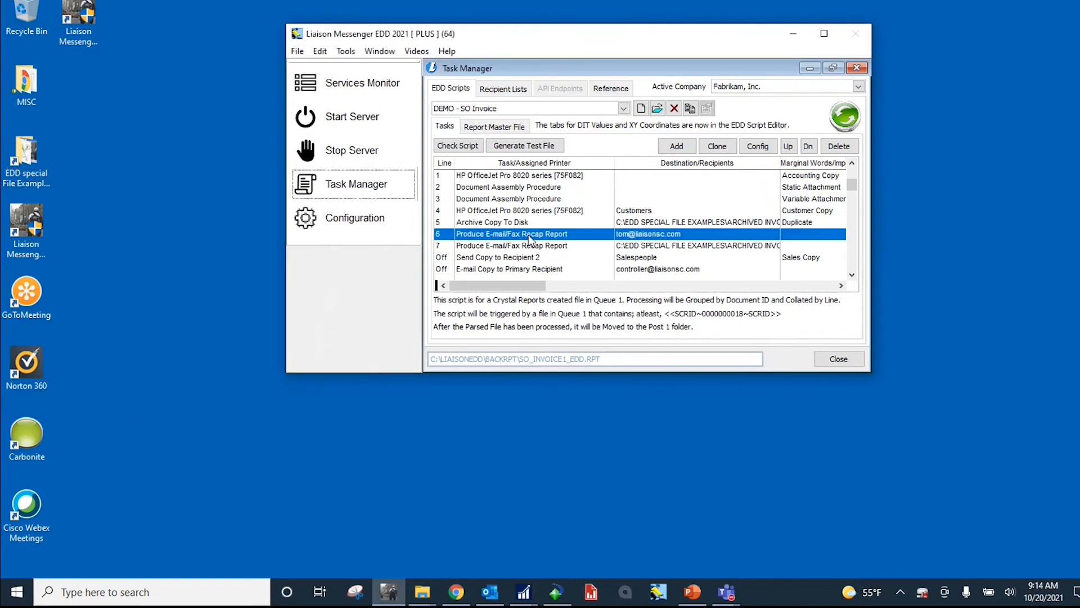
click(527, 249)
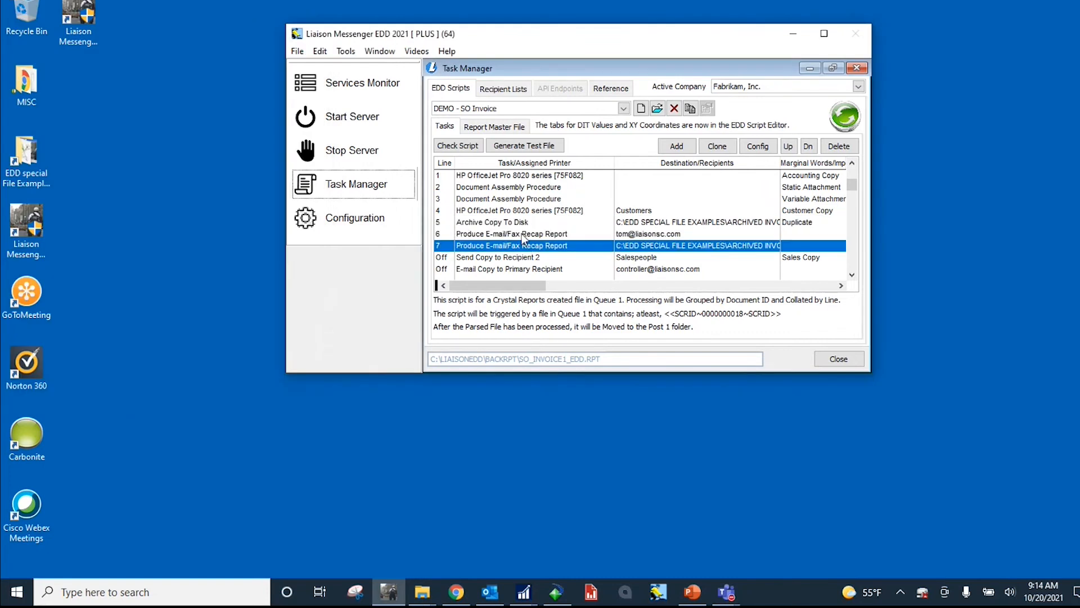
click(524, 237)
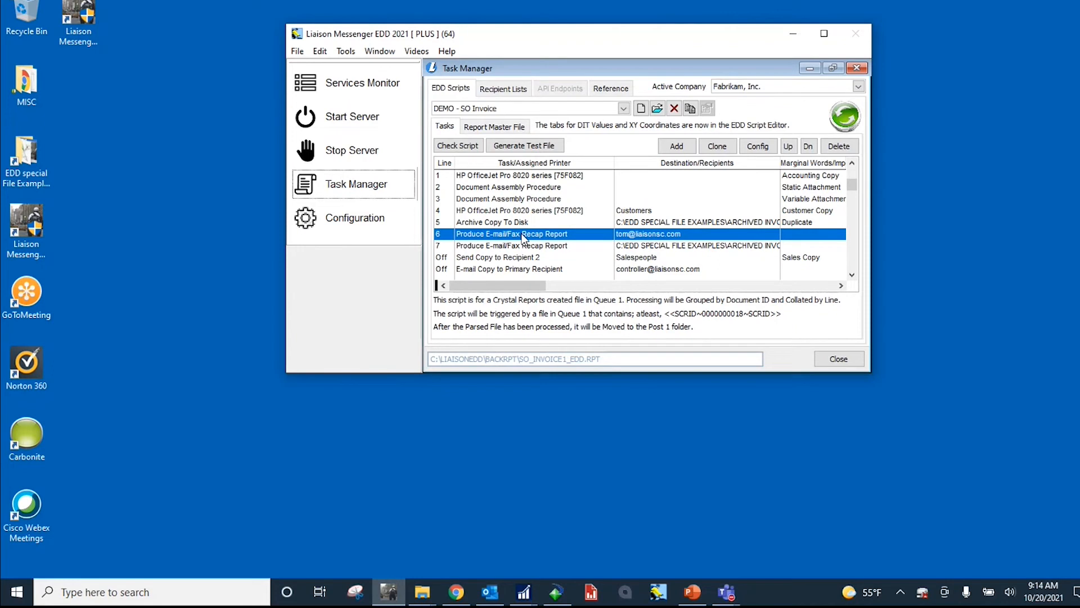
click(525, 247)
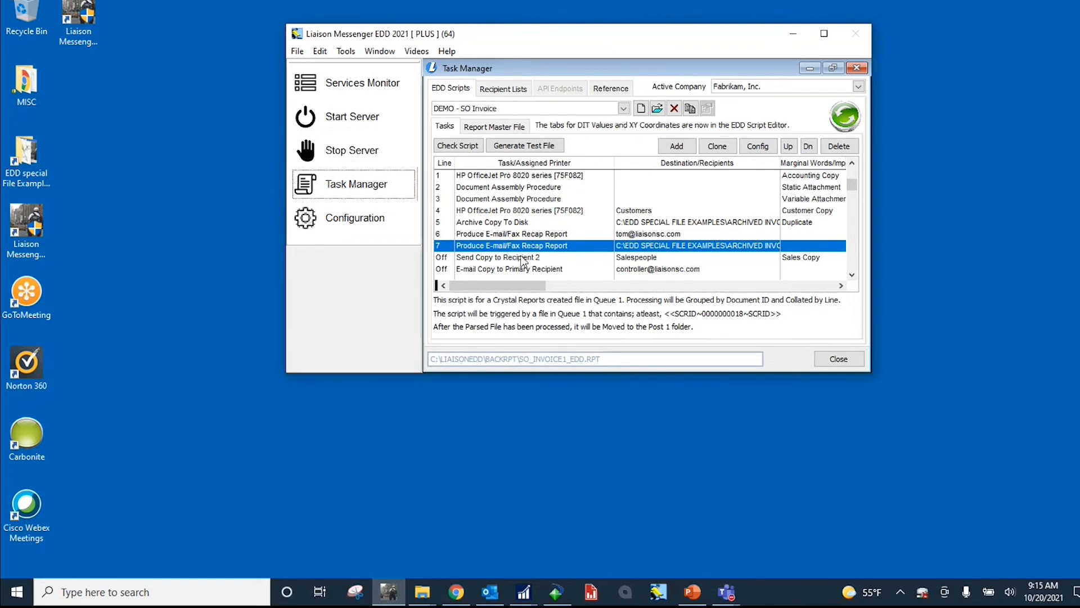
click(524, 258)
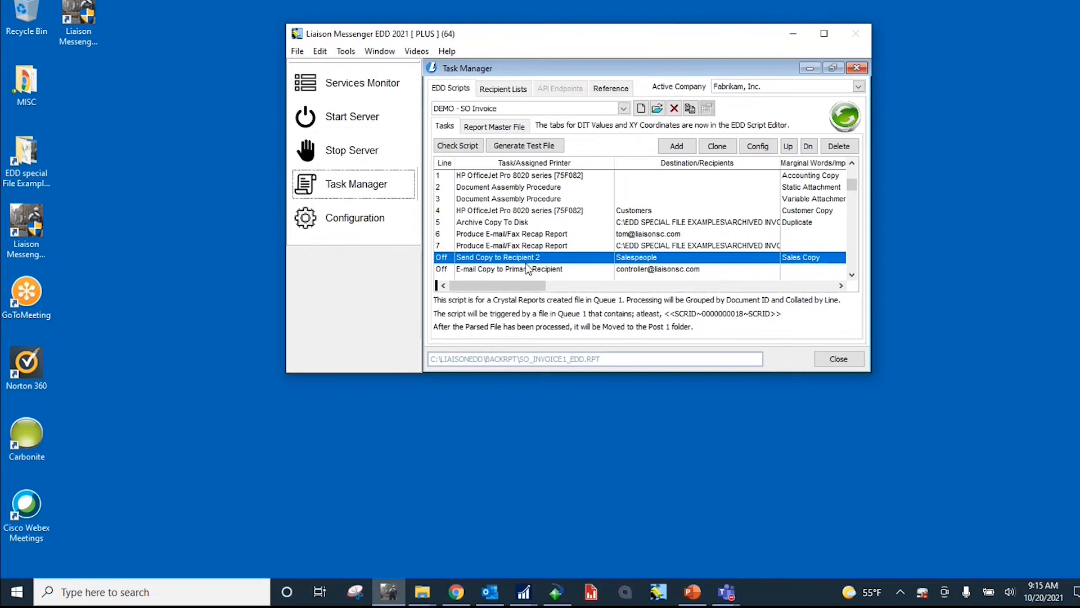
click(527, 269)
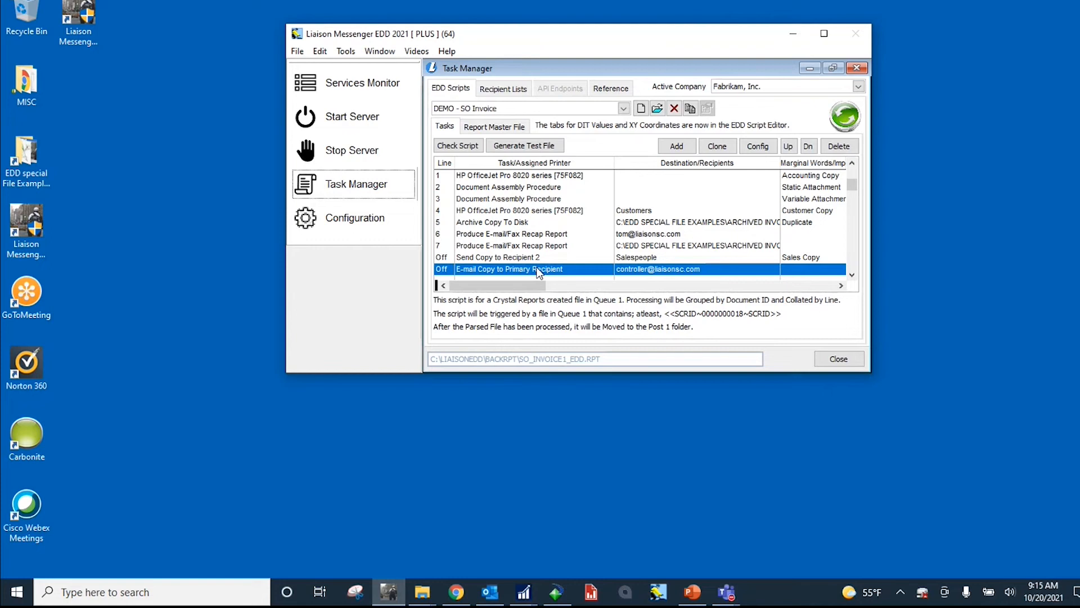
Step: Inspect the task type, destination address and line number in the configuration of the E-mail Copy to Primary Recipient task
double_click(539, 273)
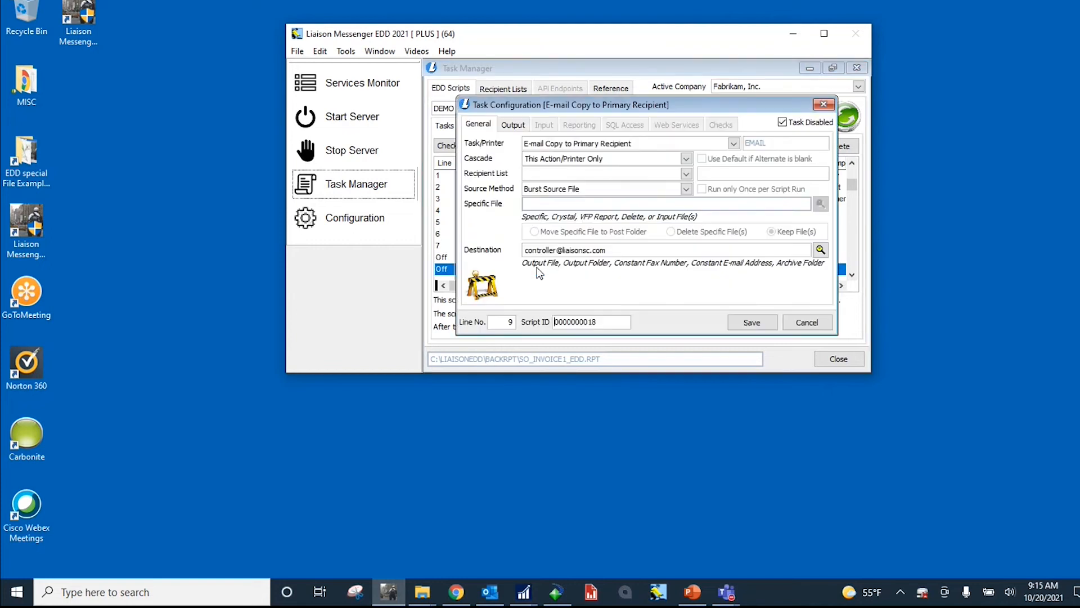
click(733, 143)
click(553, 155)
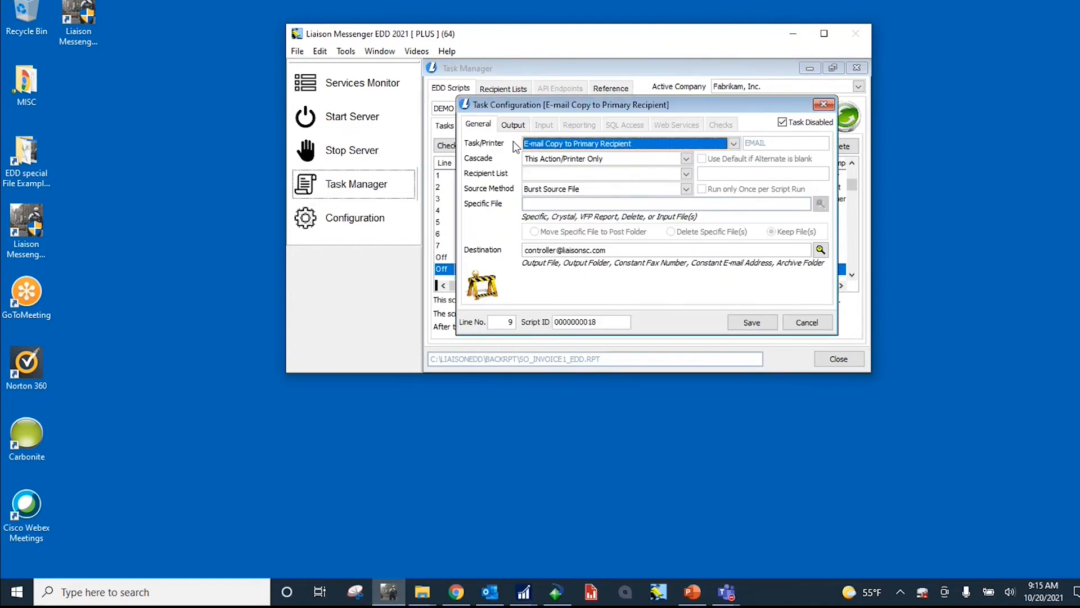
drag(607, 247, 519, 247)
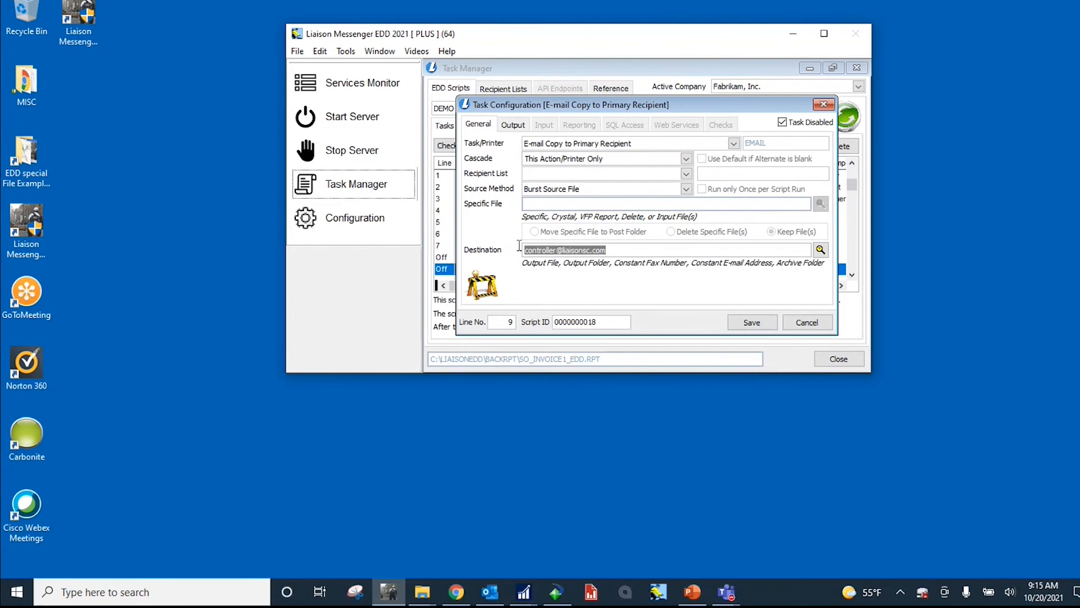
click(510, 323)
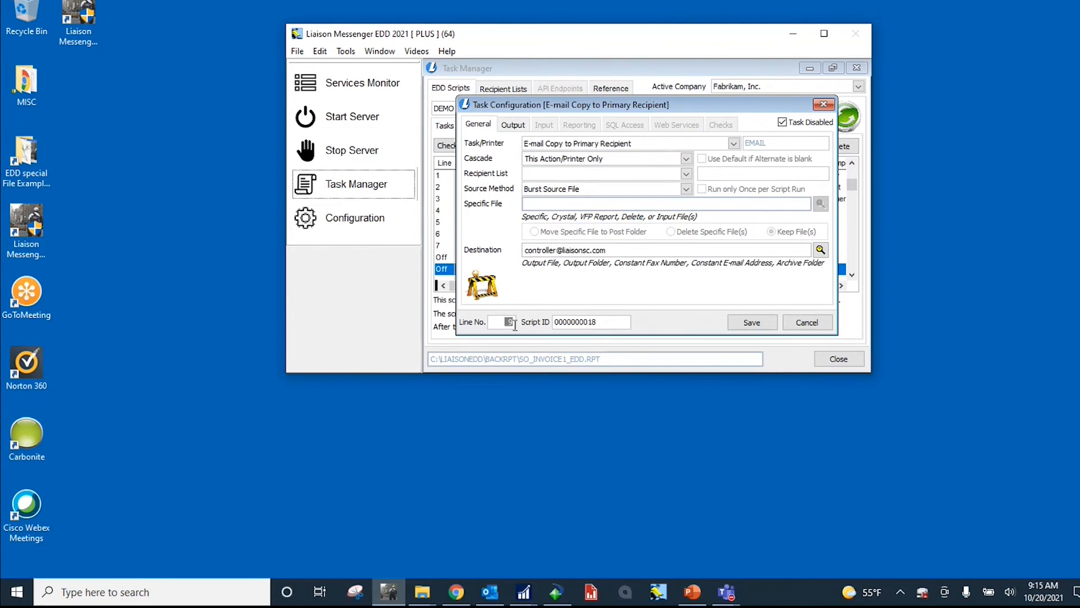
Step: Examine the task's output filter expression and e-mail message settings, and close its configuration without saving
click(523, 126)
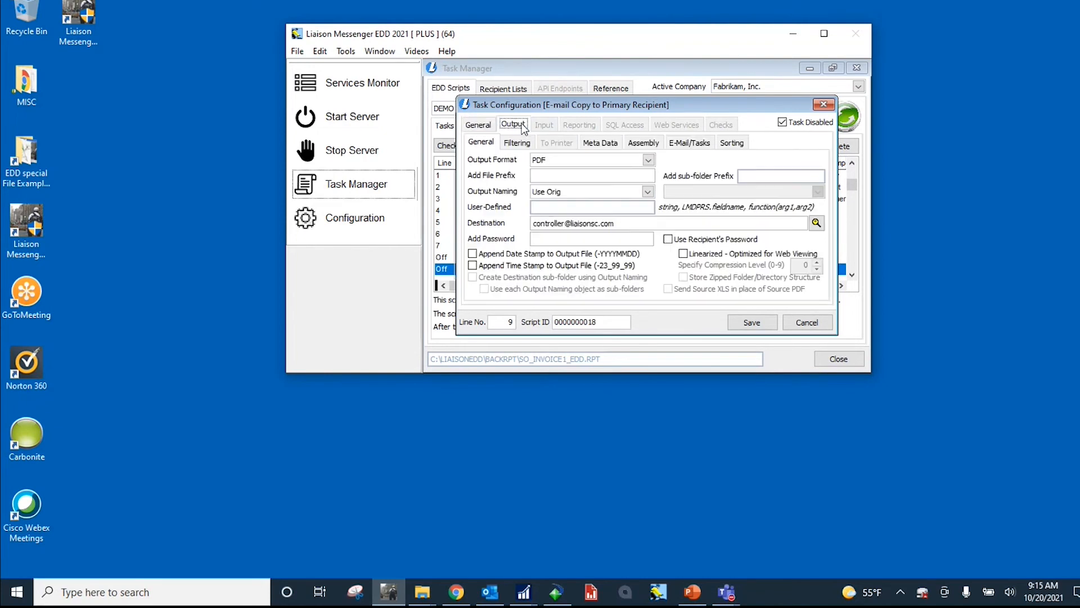
click(521, 142)
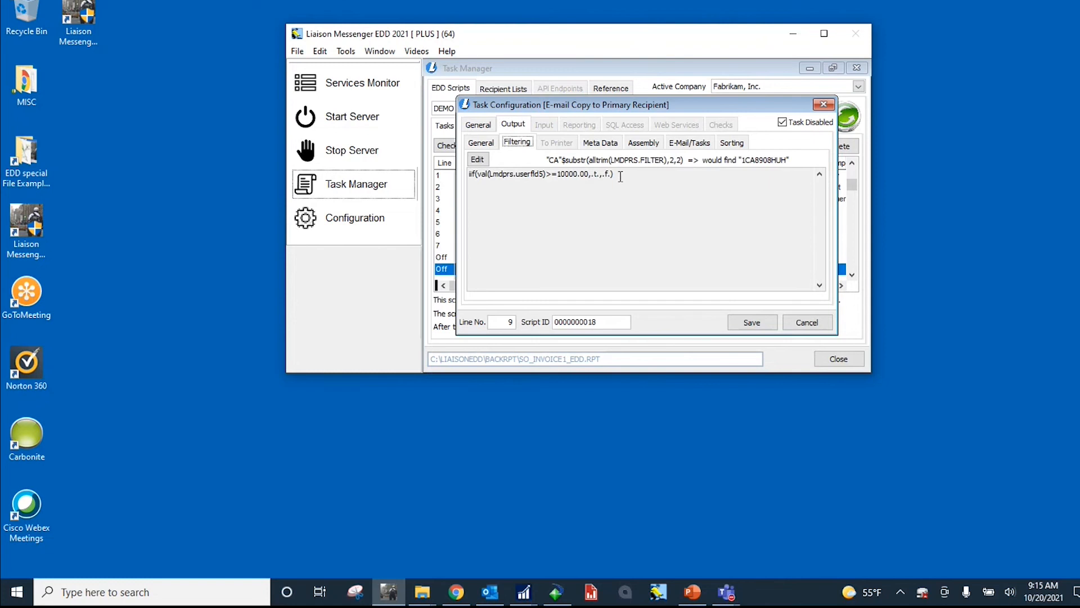
drag(615, 174, 469, 174)
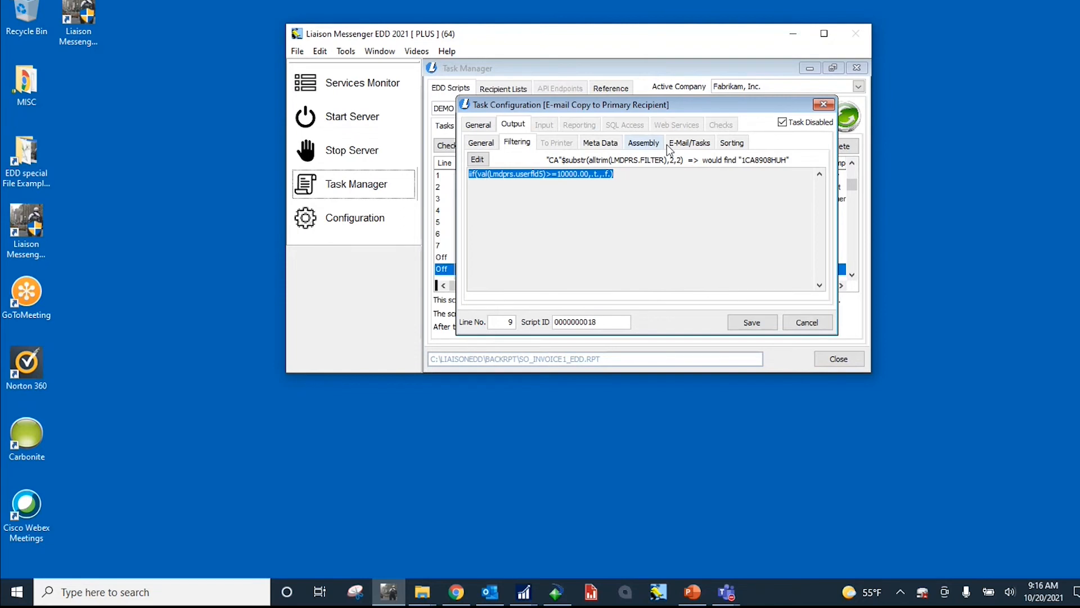
click(684, 144)
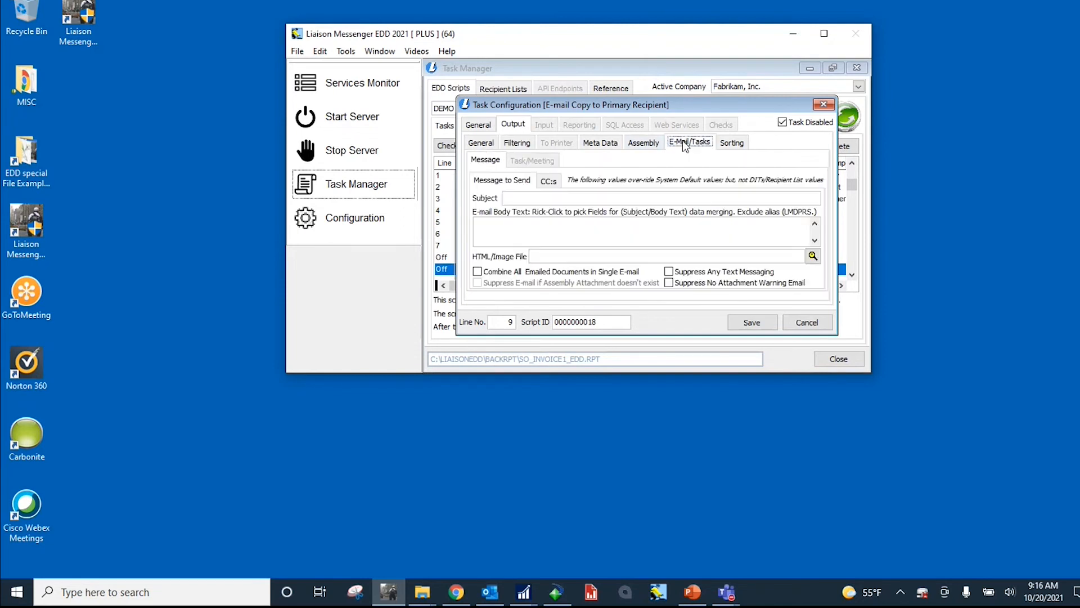
click(522, 144)
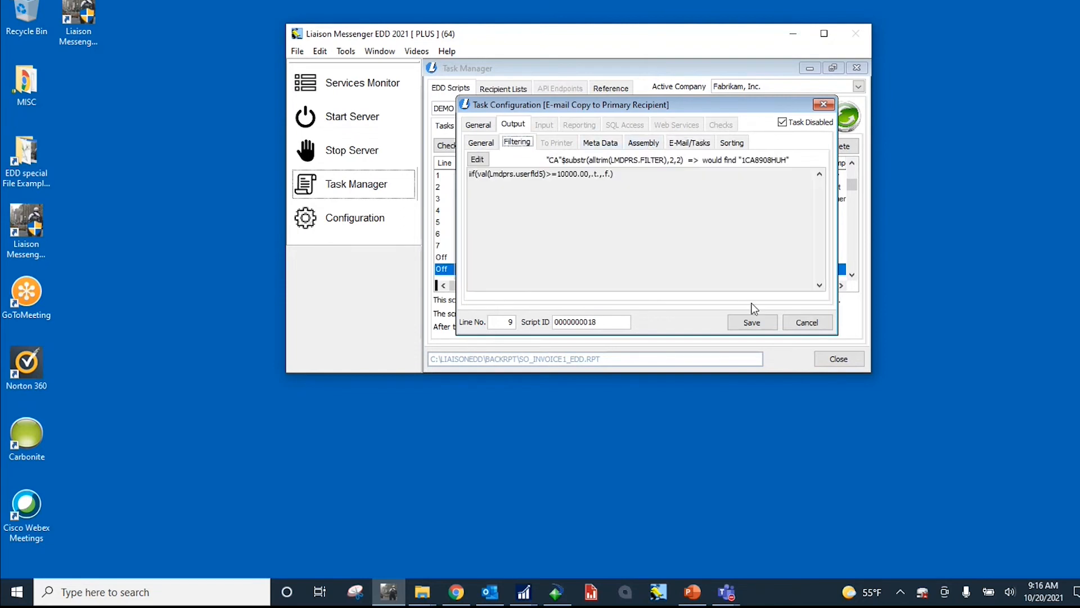
click(796, 322)
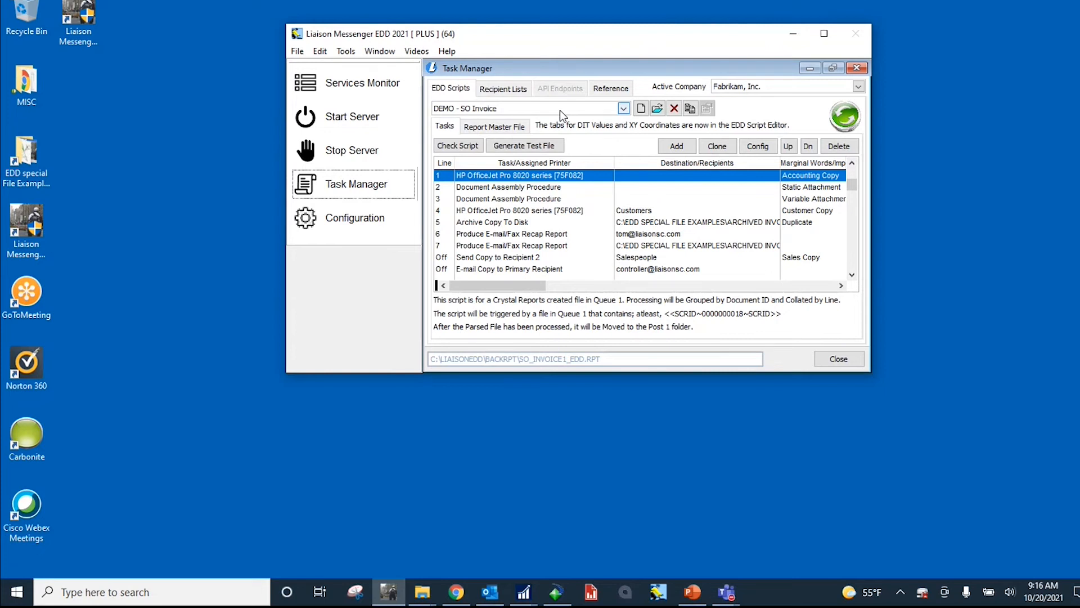
Step: Revisit the assembly tasks on lines 2 and 3 and the primary recipient e-mail task's output settings, closing the configuration without saving
click(546, 188)
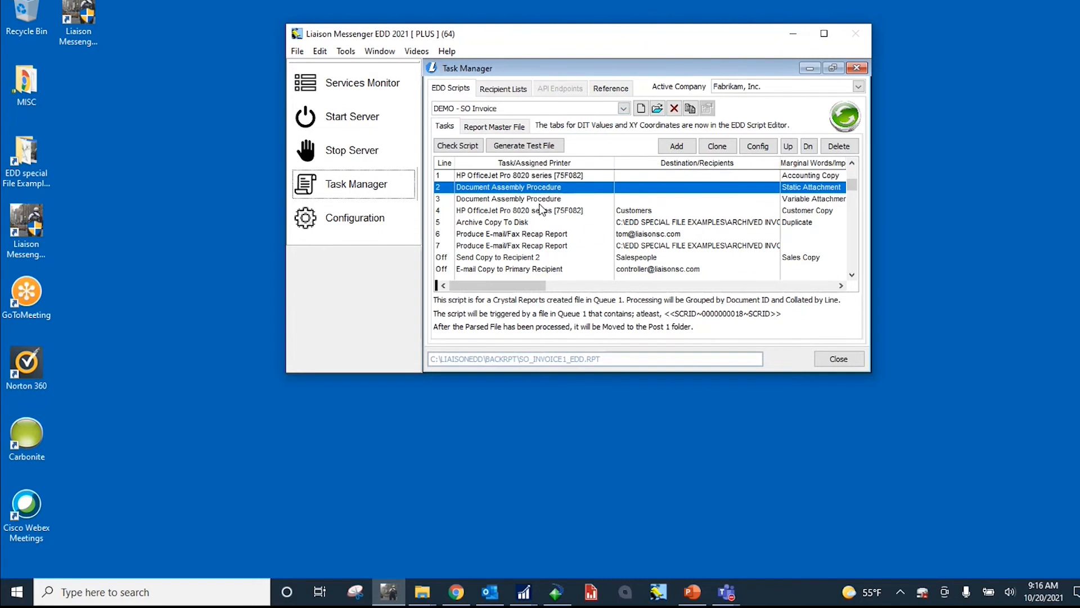
click(540, 200)
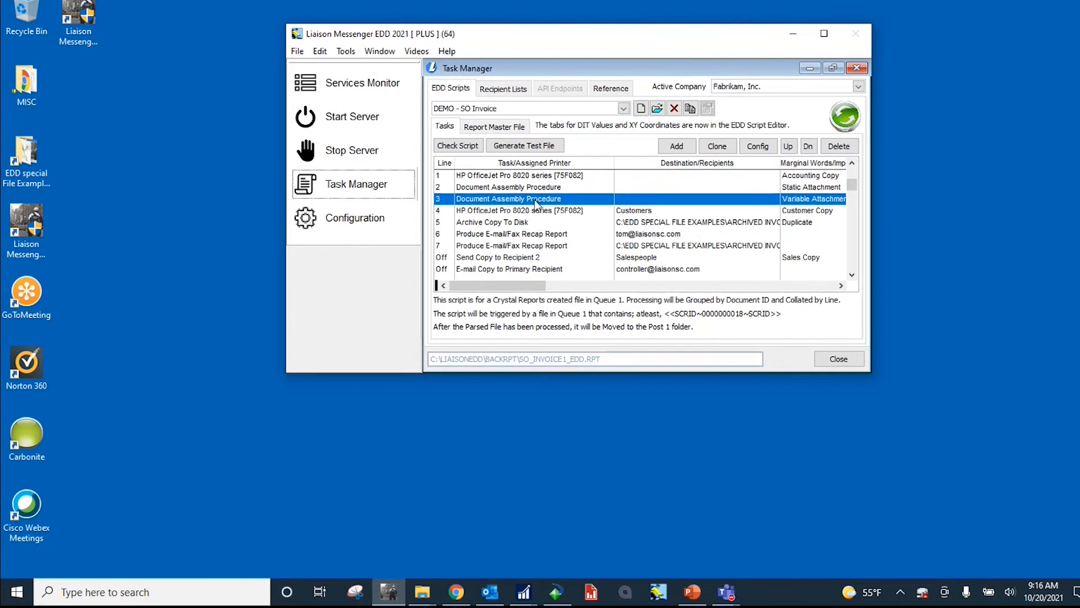
double_click(515, 275)
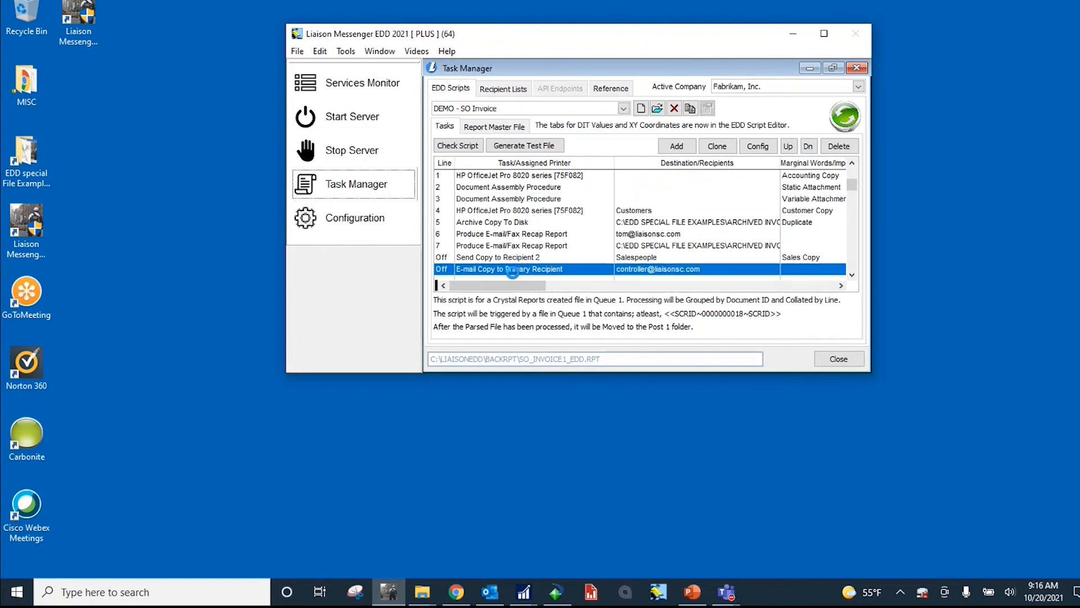
click(514, 125)
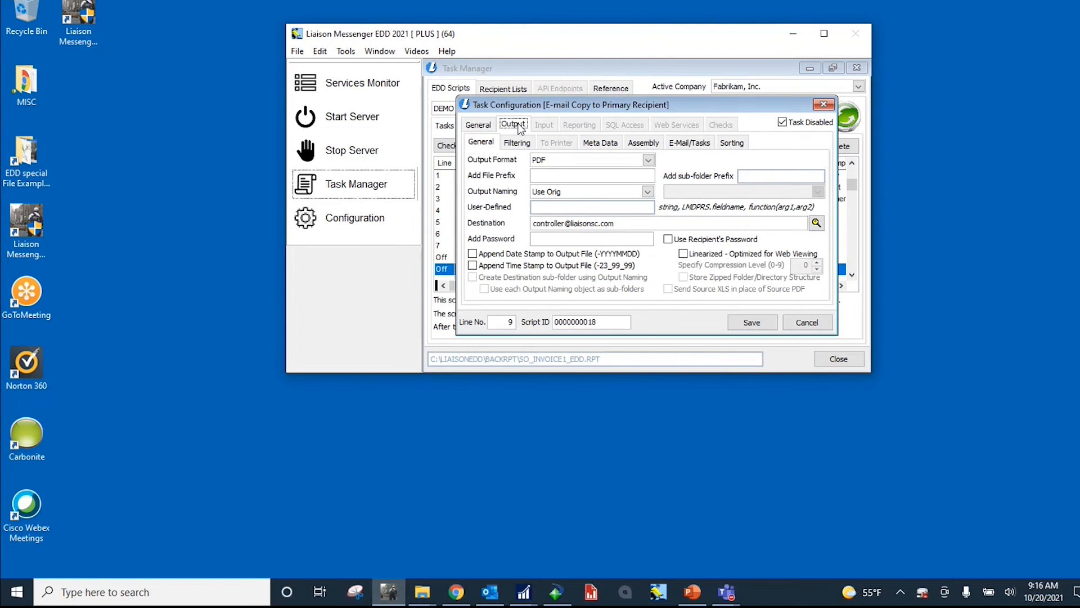
click(802, 320)
click(543, 269)
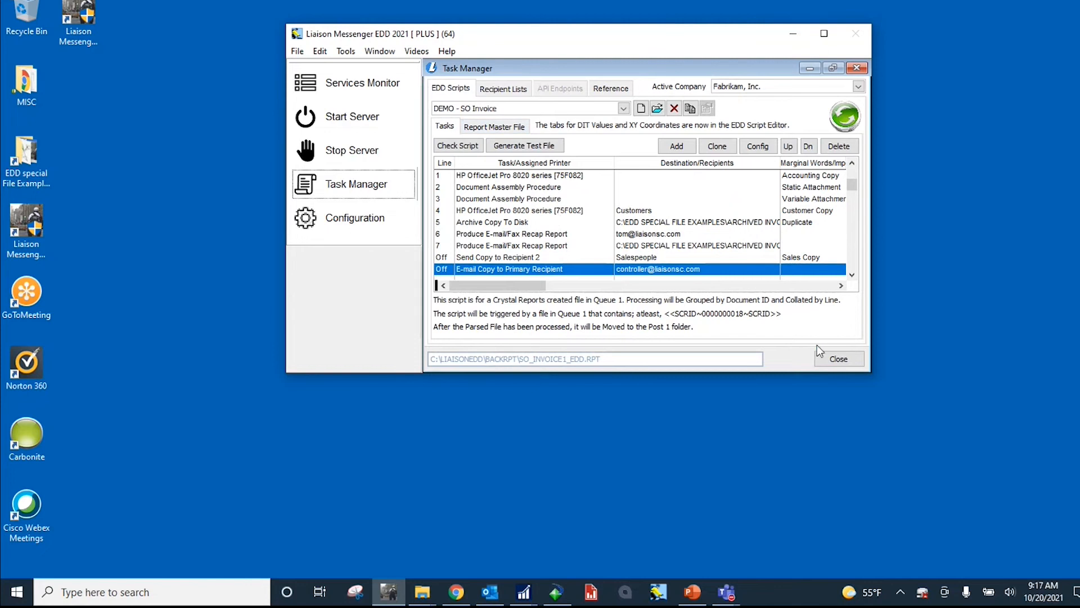
Step: Close the Task Manager and move the Liaison Messenger EDD window to the upper-right area of the desktop
click(839, 358)
click(597, 333)
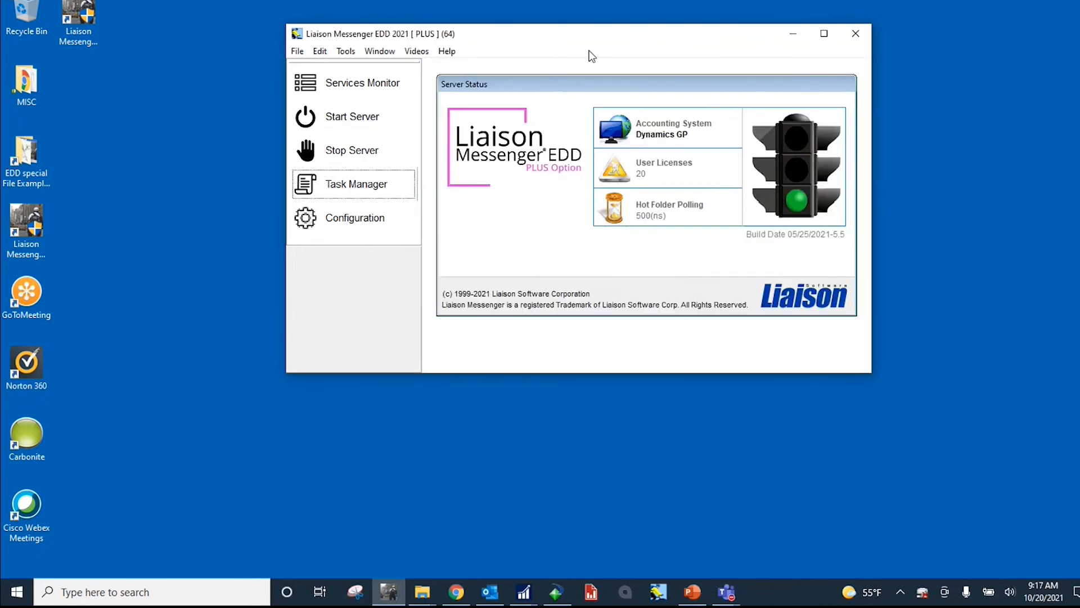
drag(576, 40, 719, 22)
Step: Bring up the Archived Invoices and Archived Detailed info folders in File Explorer and arrange them one above the other beside the EDD window
click(422, 592)
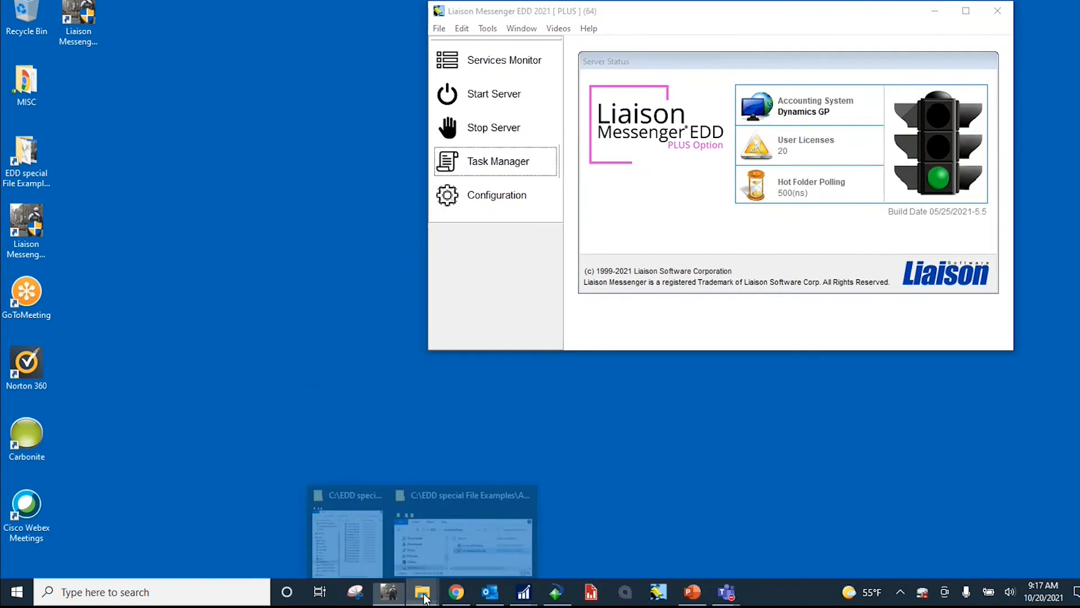
click(371, 553)
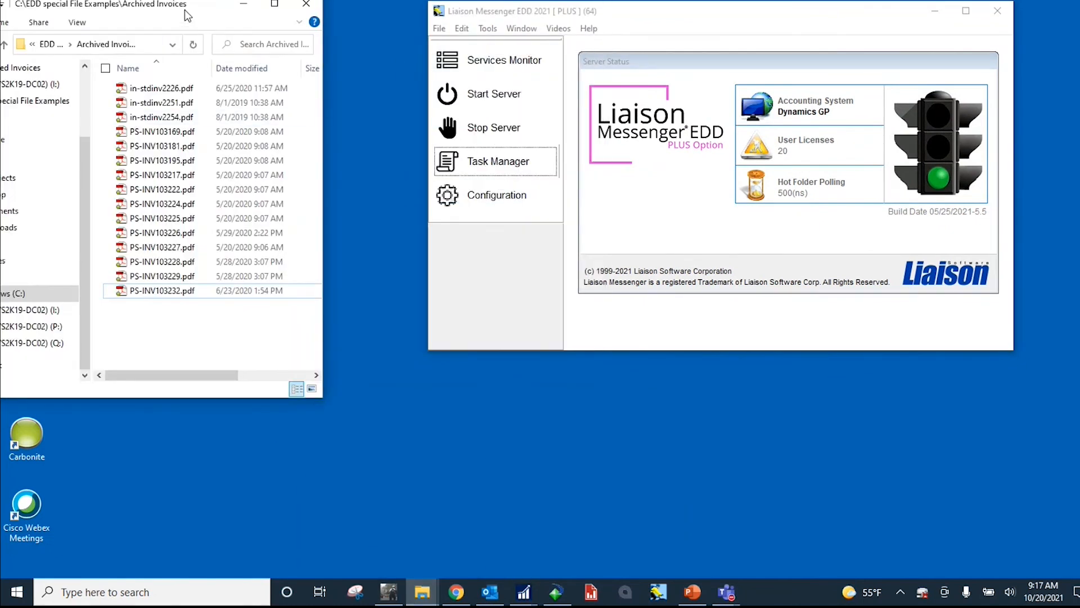
drag(185, 9, 141, 9)
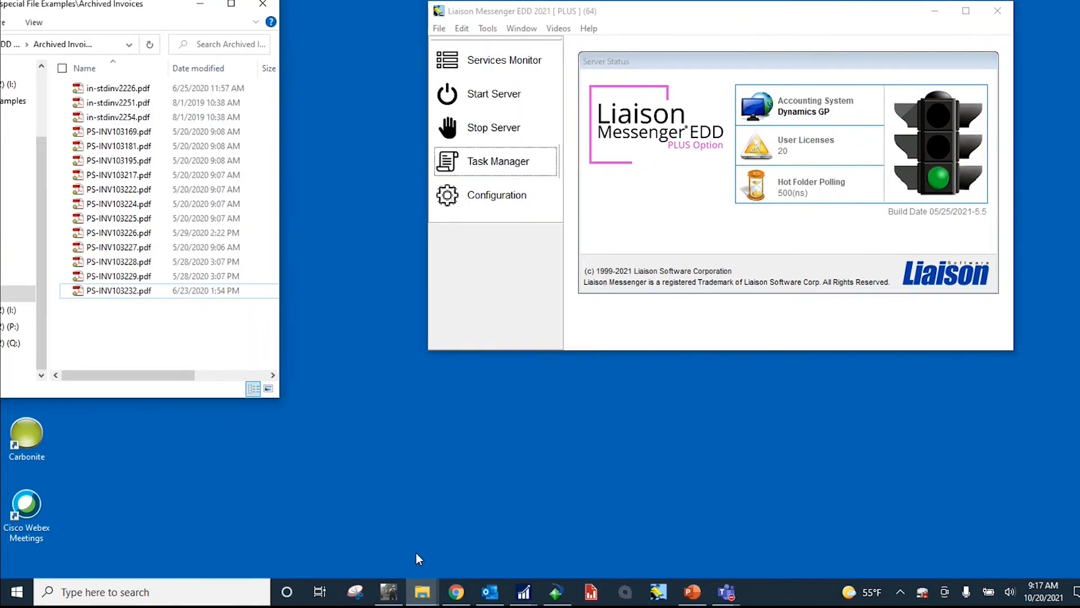
click(421, 592)
click(439, 543)
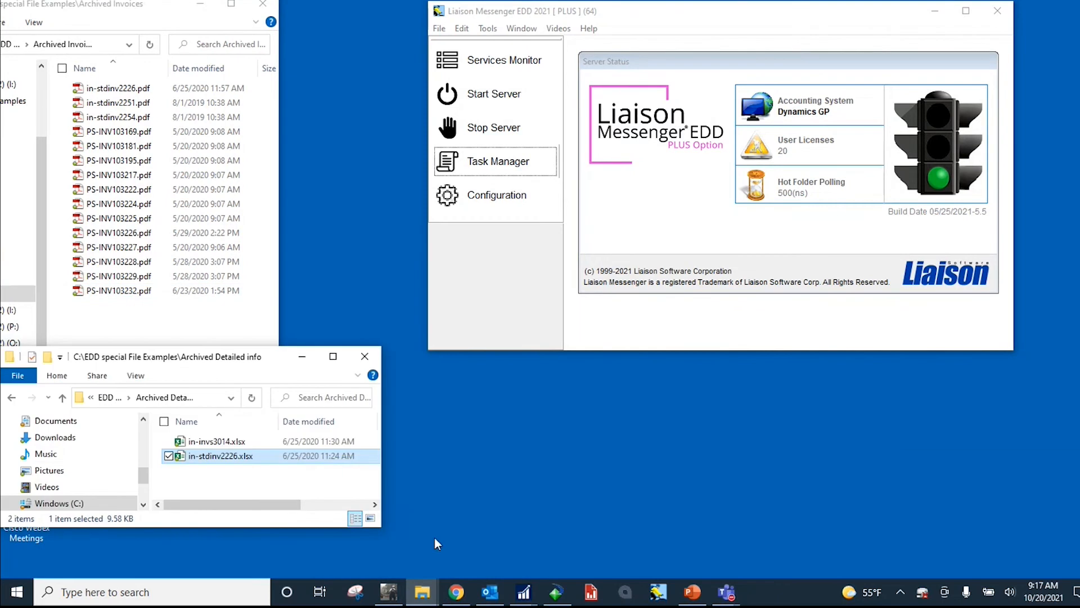
drag(230, 359, 192, 404)
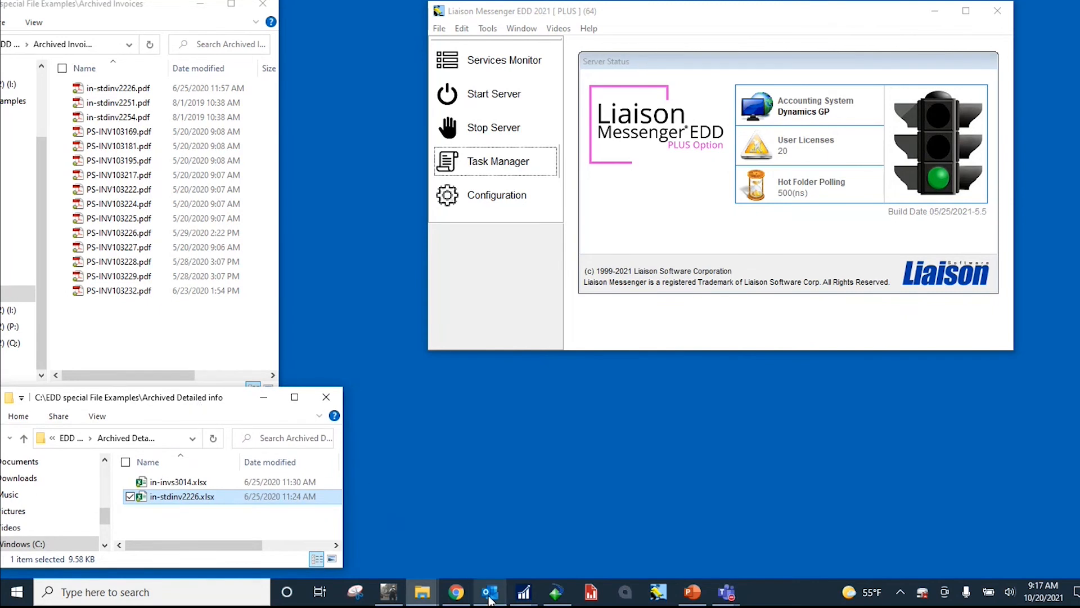
Step: Bring up the Outlook inbox and position its window below the Liaison Messenger EDD window, clear of the File Explorer folders
click(488, 520)
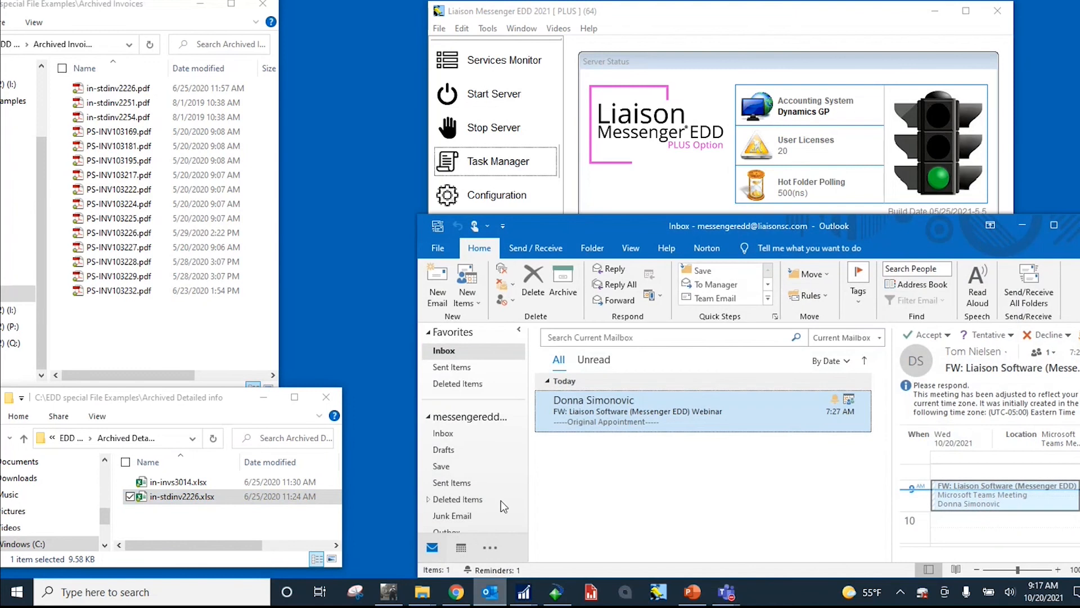
drag(633, 234, 684, 255)
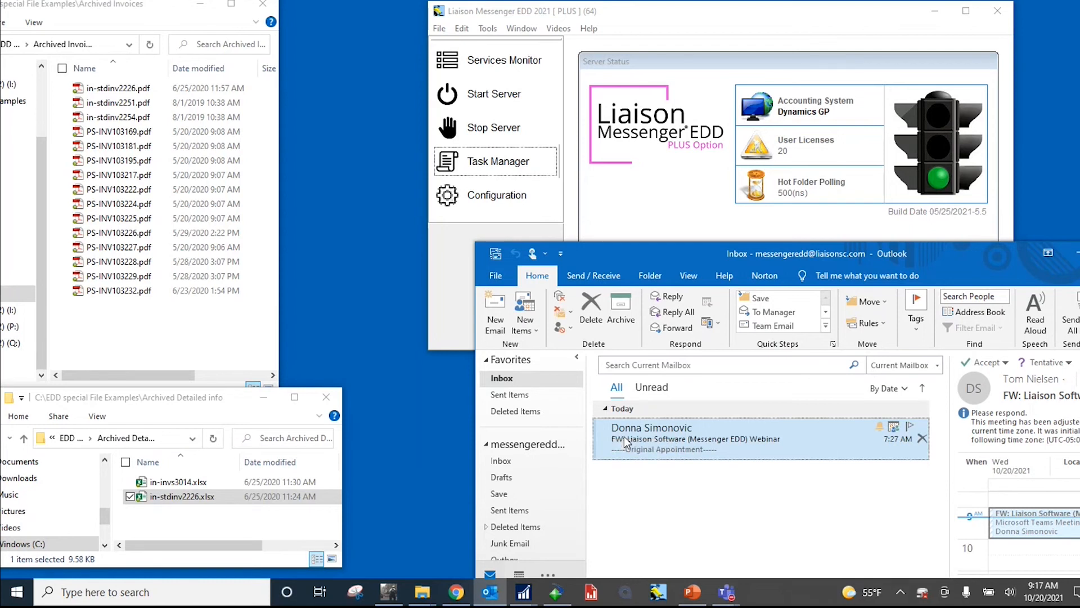
mouse_move(533, 594)
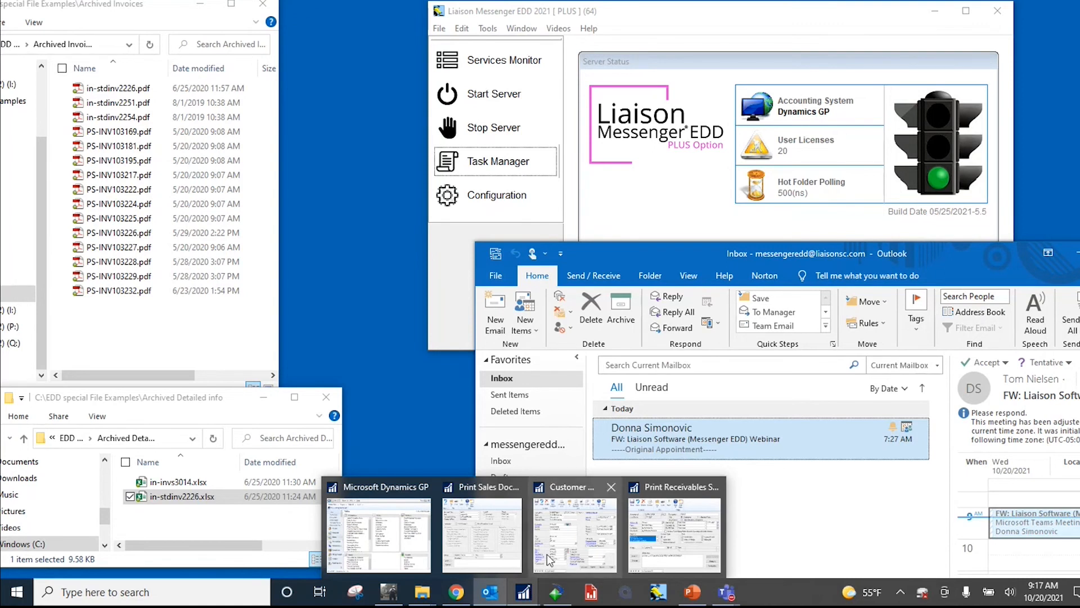
Step: Open Riverside University's internet information from Dynamics GP Customer Maintenance and append a second, semicolon-separated address to its E-mail field
click(574, 534)
click(531, 239)
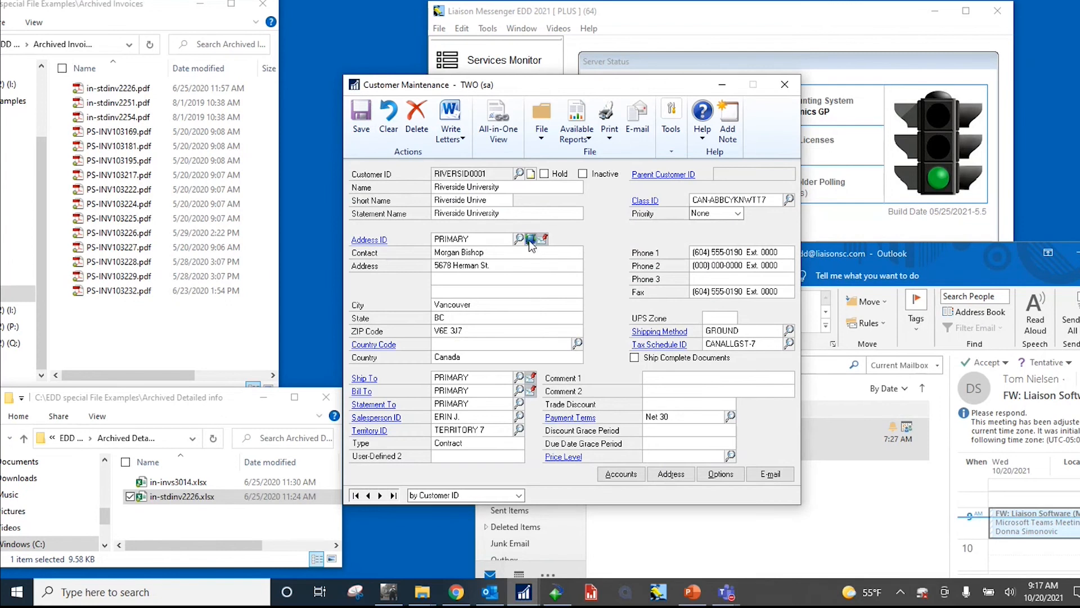
click(558, 385)
click(560, 386)
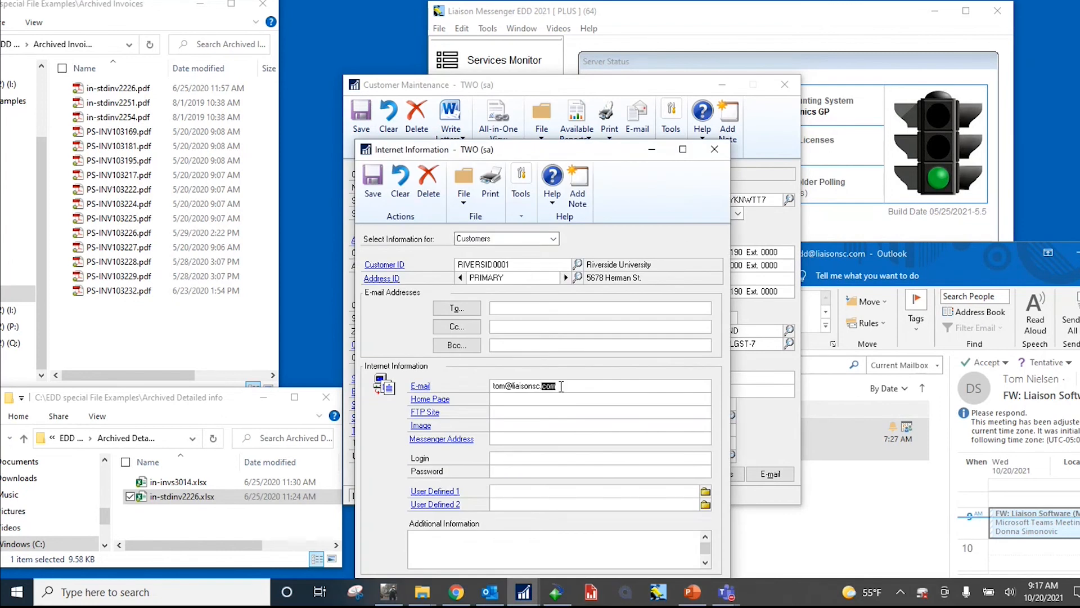
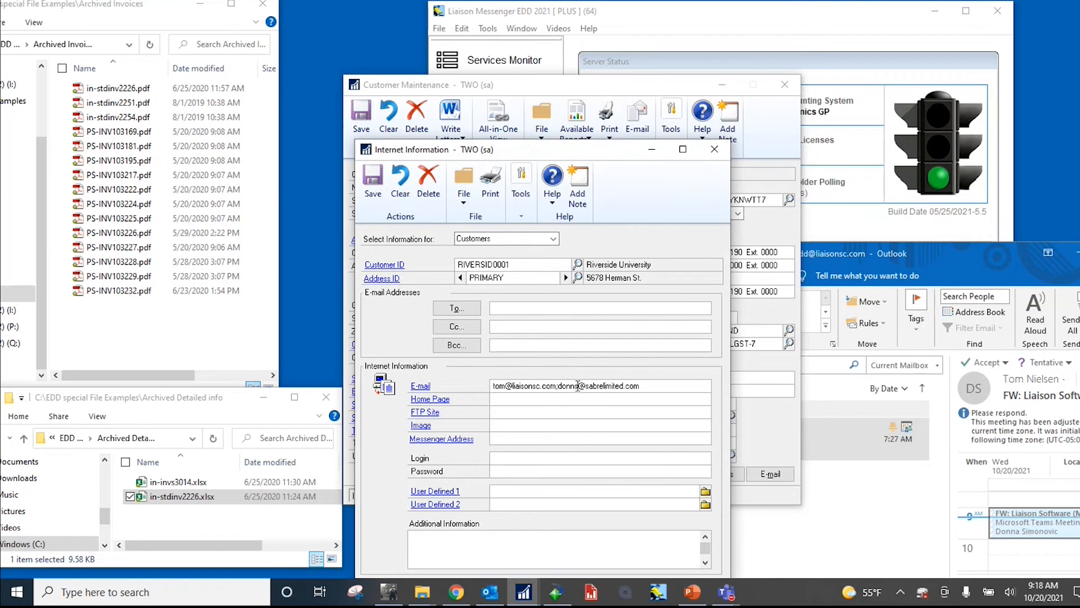
Step: Correct the name part of Riverside University's second e-mail address, copy the full E-mail entry and save the record
click(578, 386)
text(a)
double_click(640, 385)
key(ctrl+c)
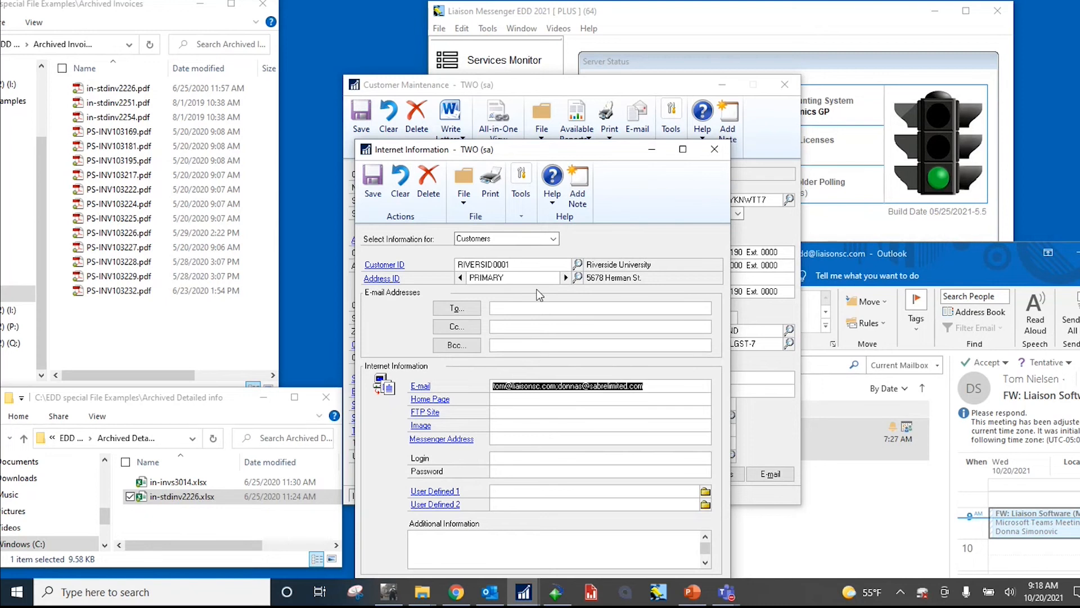
click(374, 185)
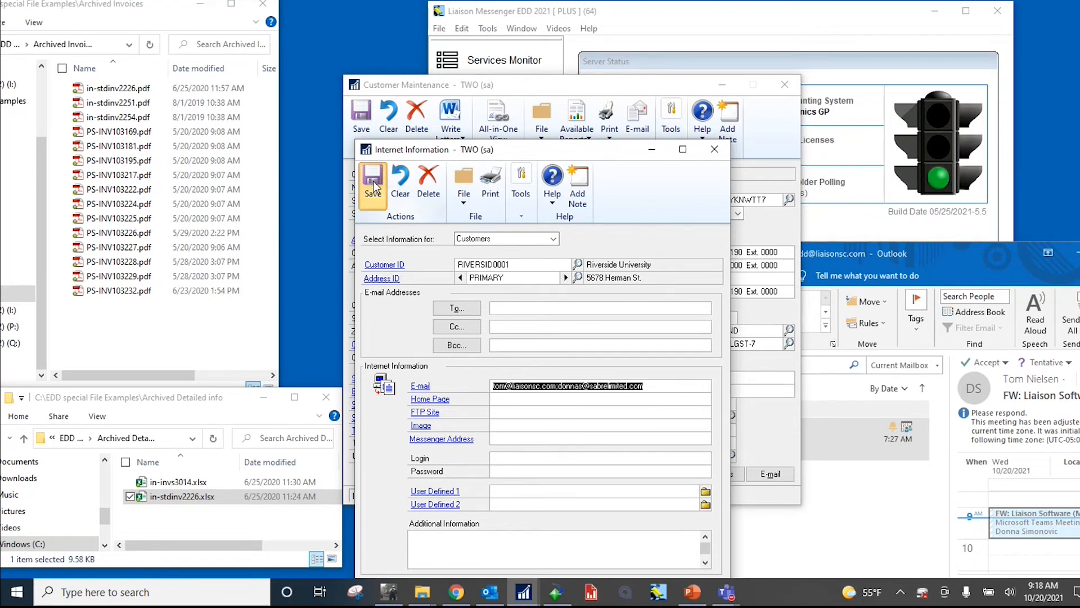
Step: Replace the E-mail entry on Baker's Emporium Inc.'s PRIMARY address with the copied addresses, save it and put the customer windows away
click(496, 263)
text(B)
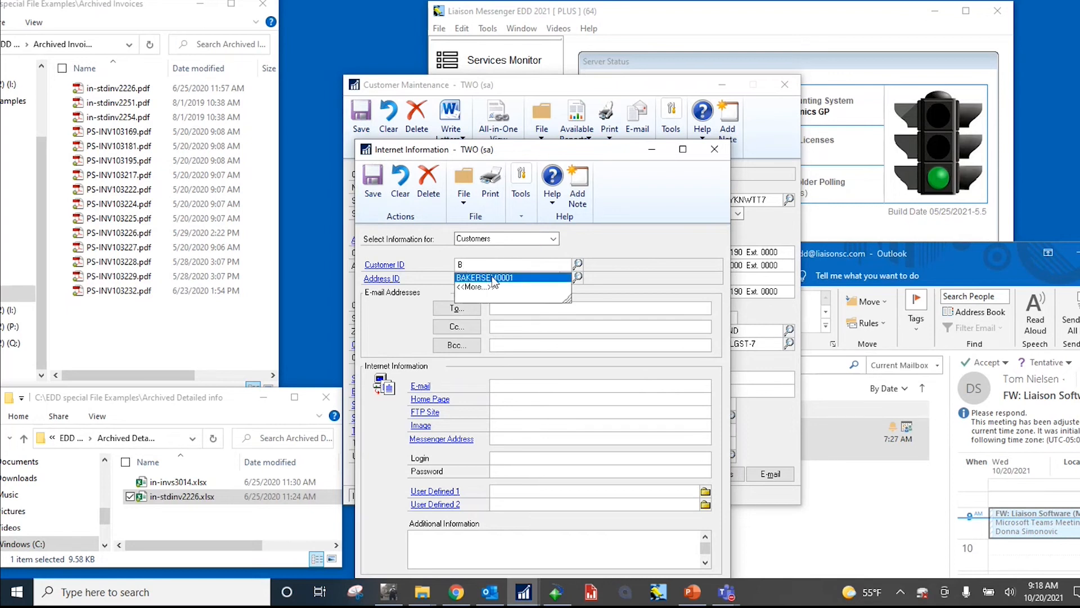
click(496, 274)
click(565, 279)
click(565, 279)
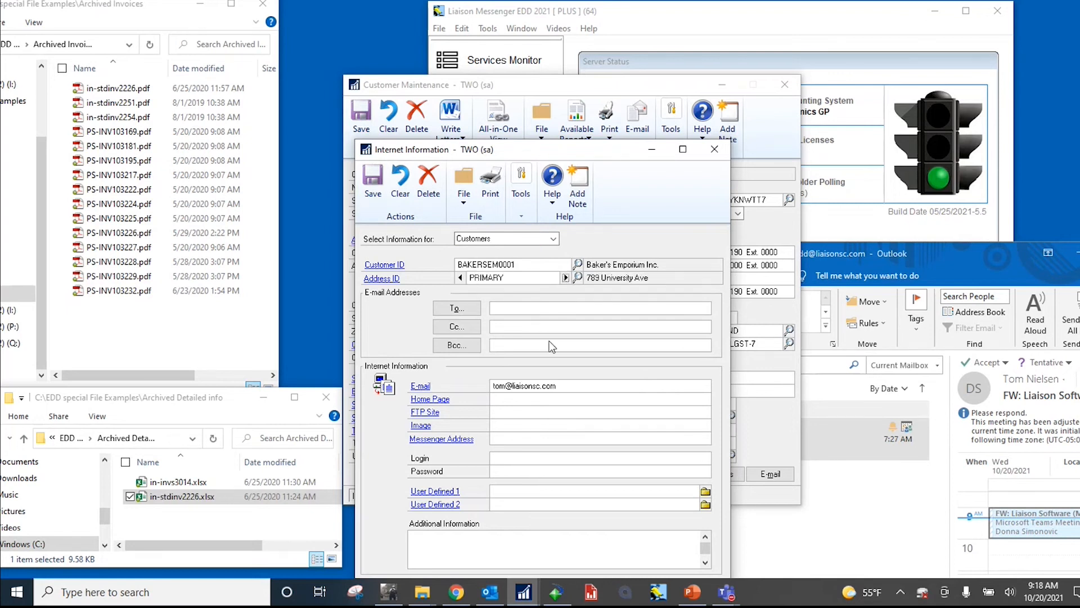
click(563, 386)
key(ctrl+v)
click(373, 185)
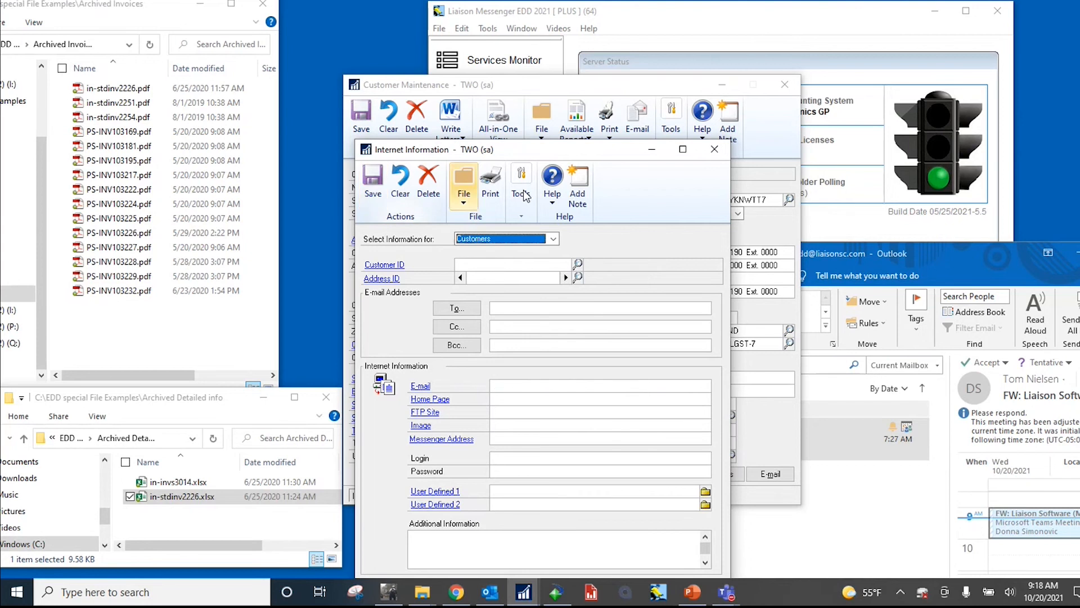
click(715, 149)
click(722, 84)
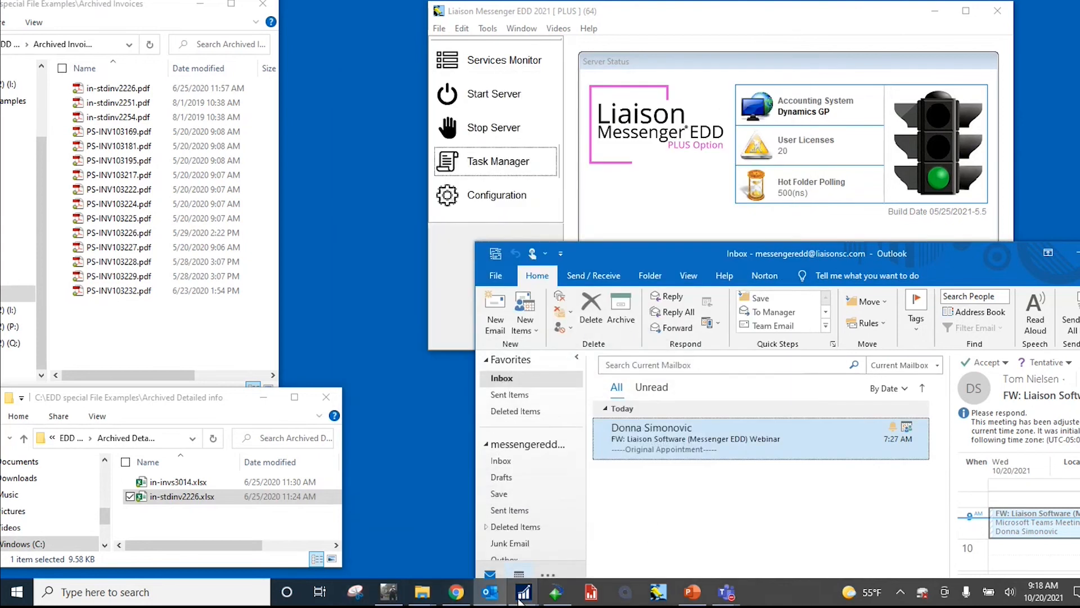
Step: Set Print Sales Documents to invoice documents, including previously printed ones, and restrict the document number range to INVS3014
mouse_move(520, 600)
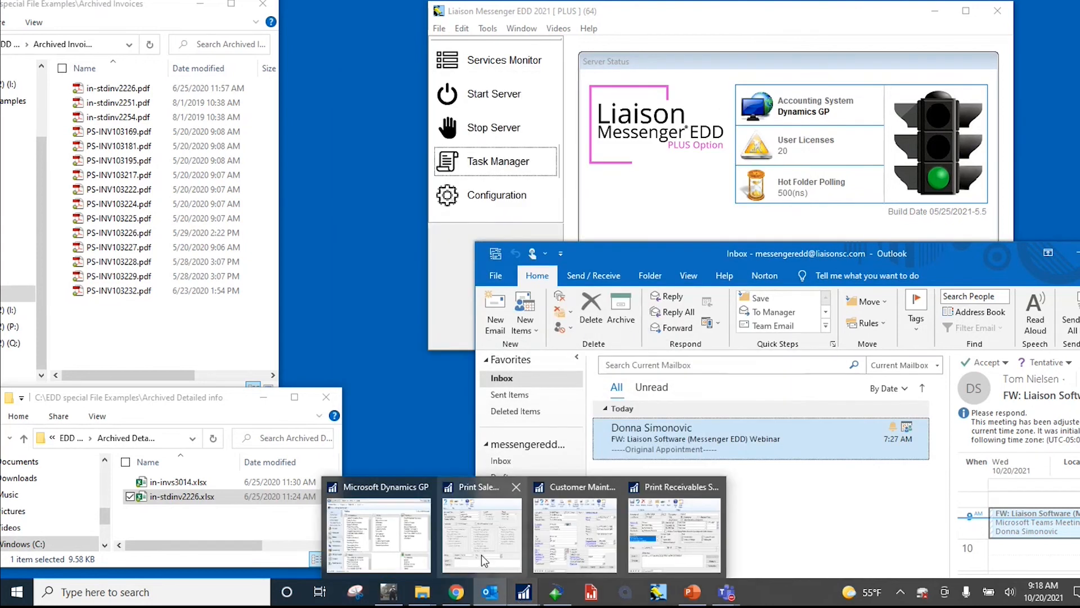
click(482, 531)
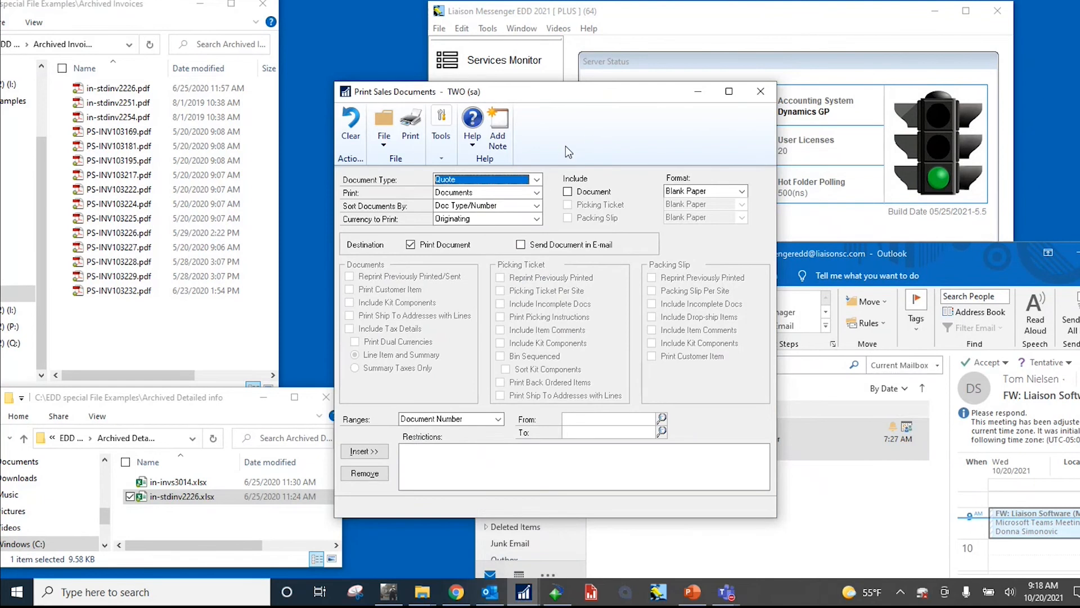
click(538, 179)
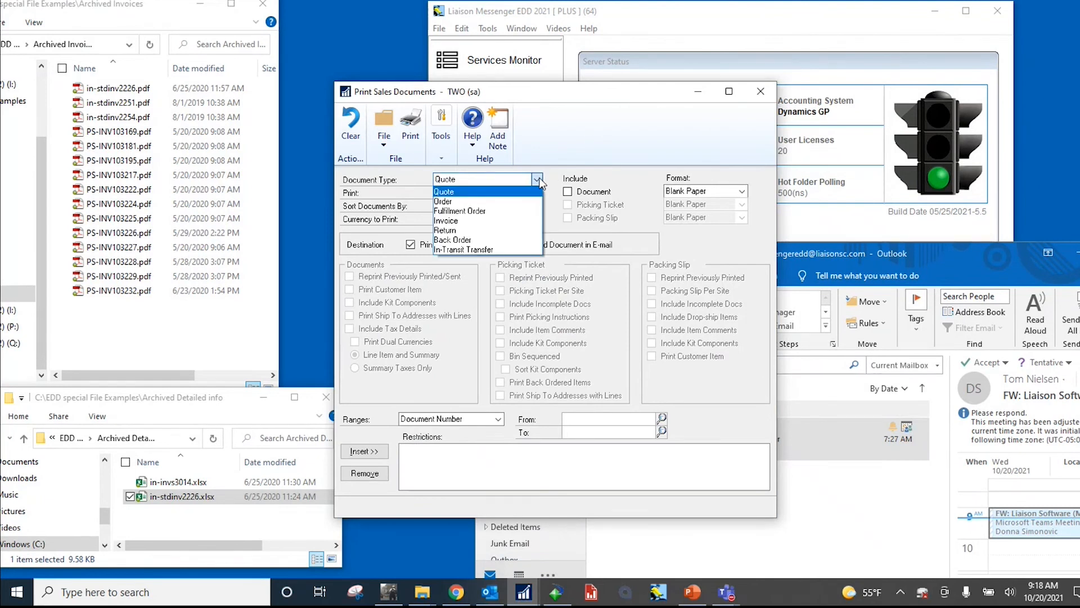
click(466, 220)
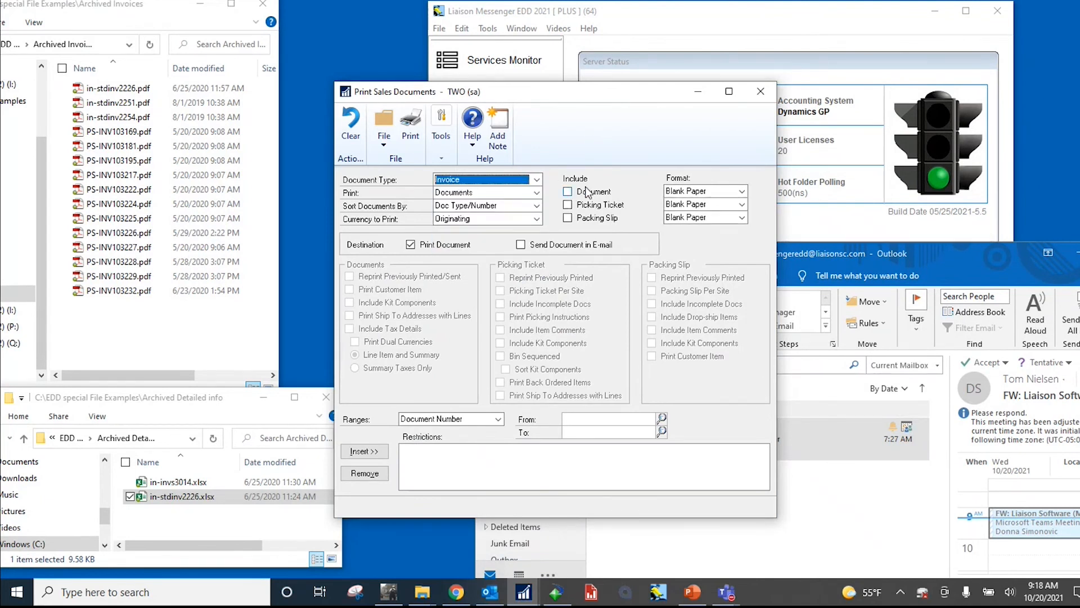
click(569, 192)
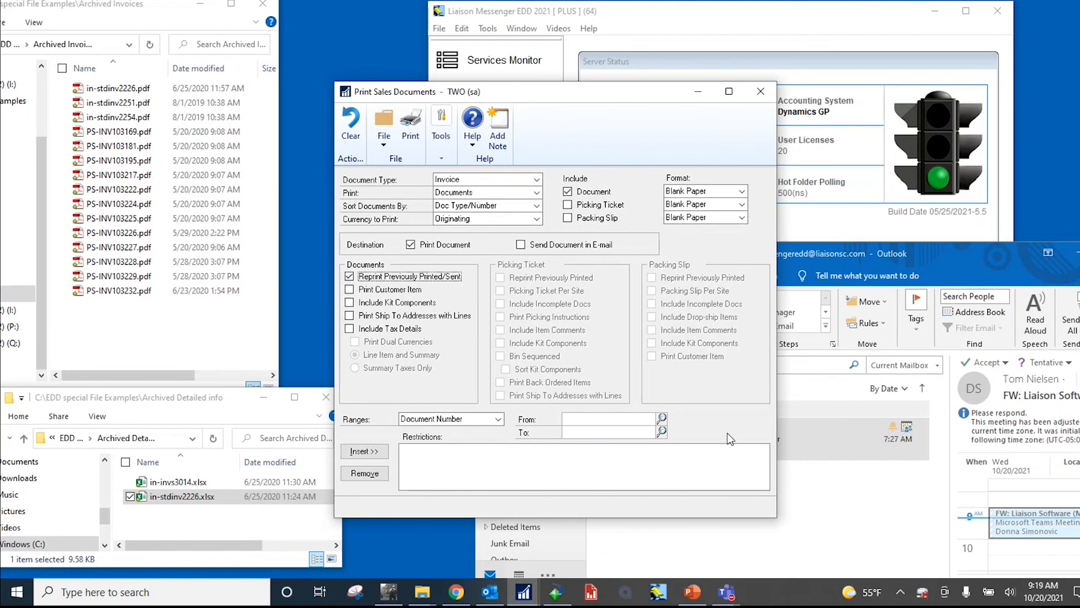
click(662, 419)
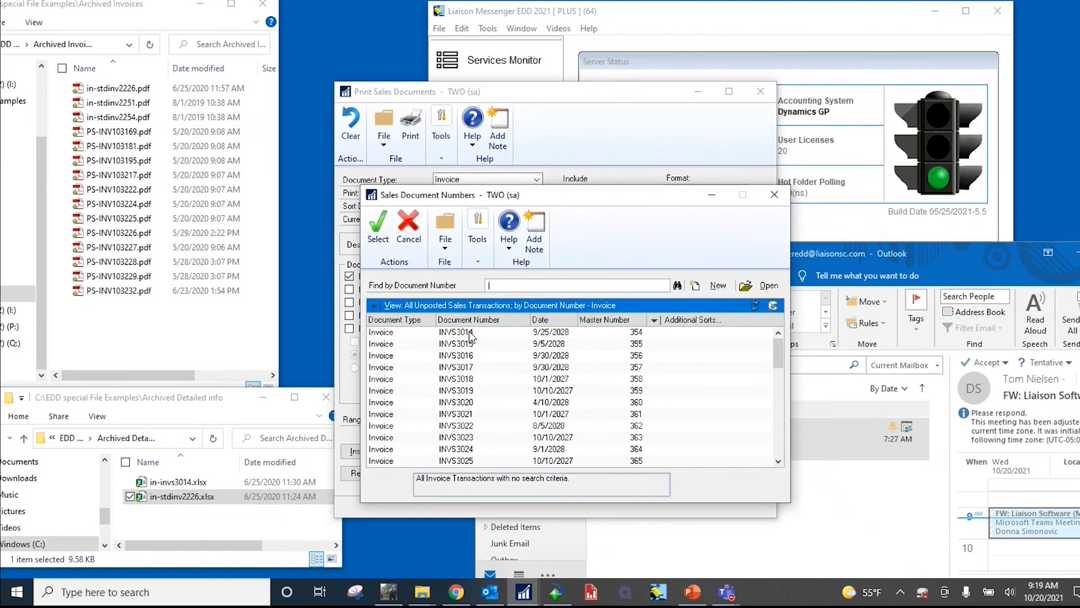
double_click(472, 334)
click(377, 452)
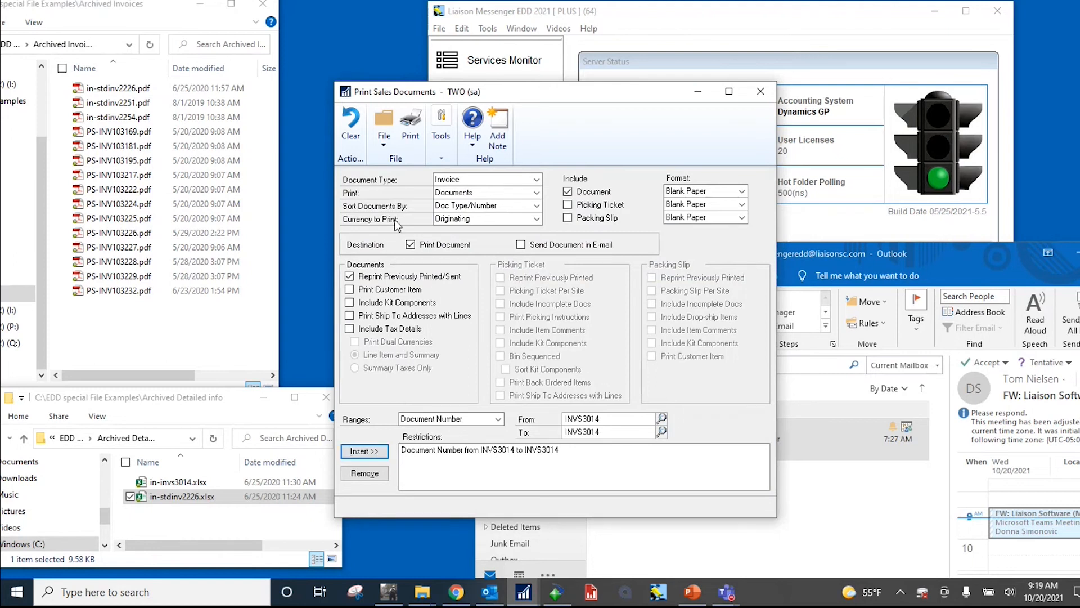
Step: Print the invoice to the Liaison Messenger EDD Primary printer, skipping the Exception Report
click(415, 134)
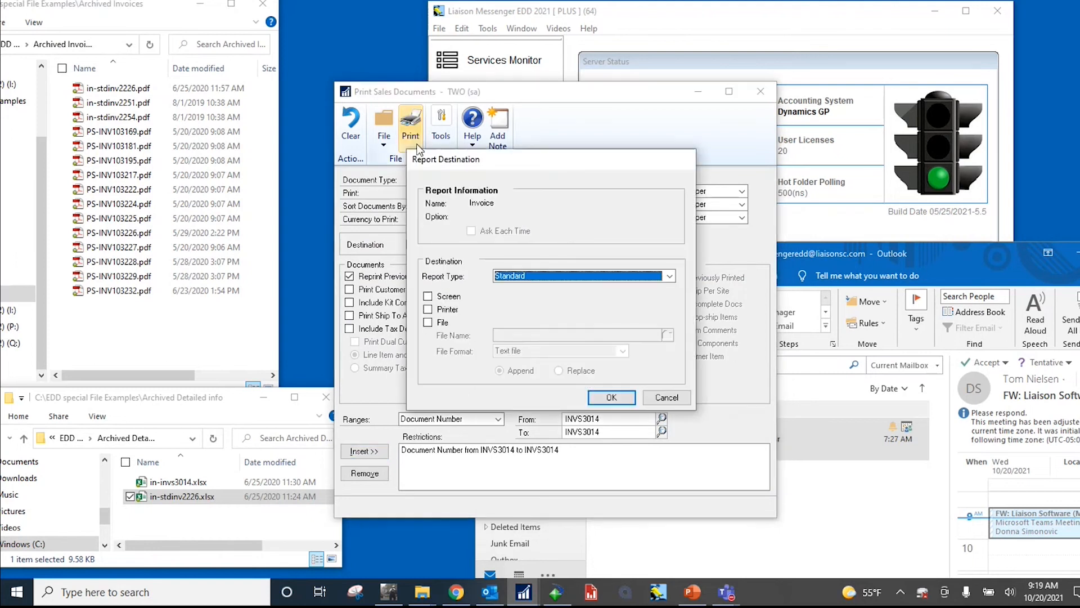
click(444, 311)
click(608, 398)
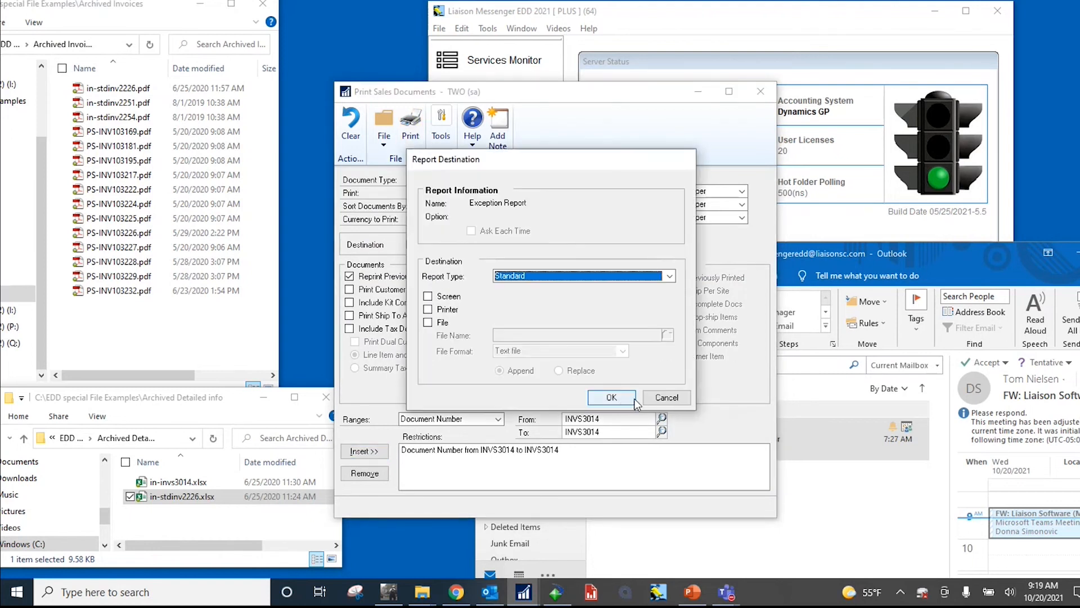
click(667, 398)
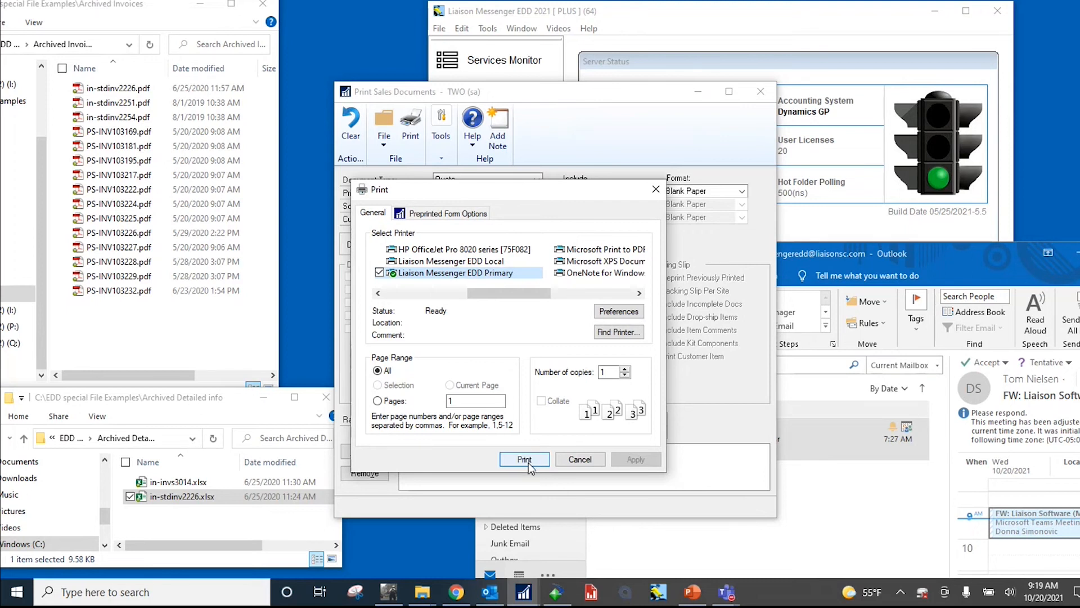
click(524, 460)
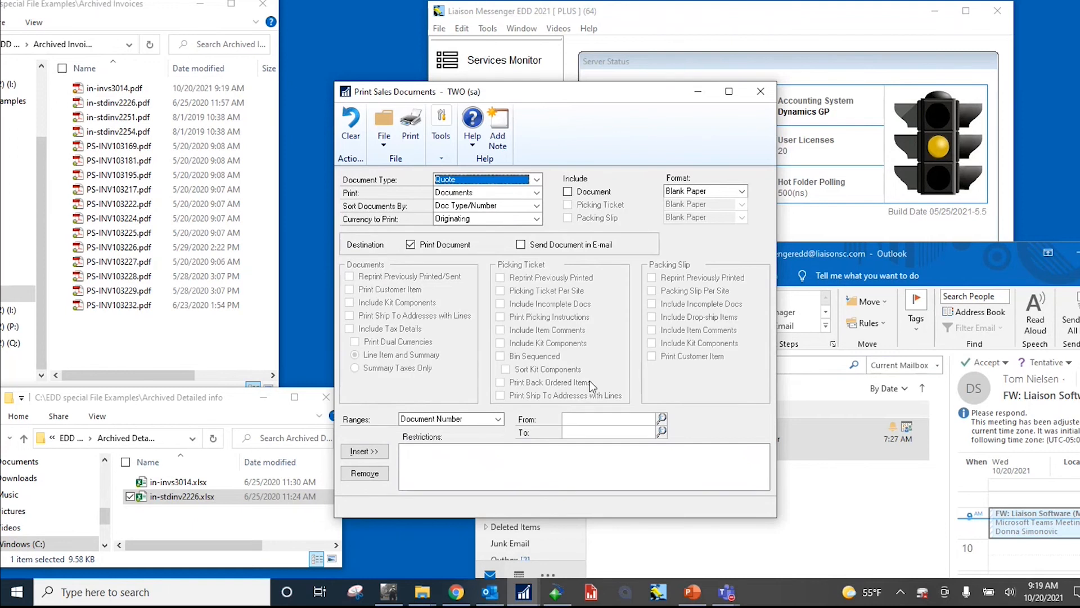
Step: Minimize Print Sales Documents and check the Archived Invoices folder for the in-invs3014.pdf and e-mail recap files
click(699, 91)
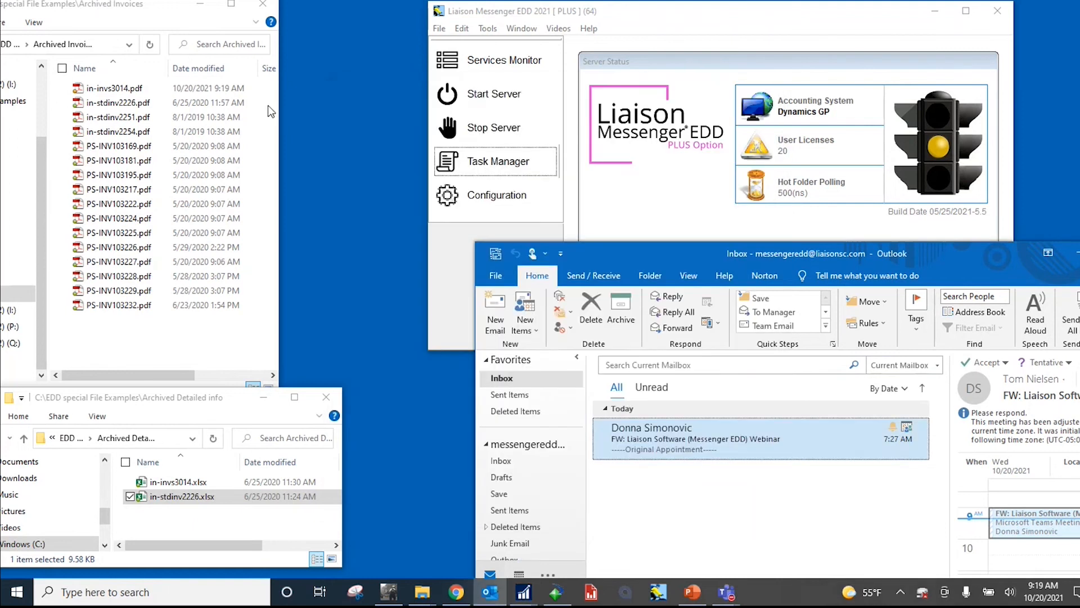
click(145, 90)
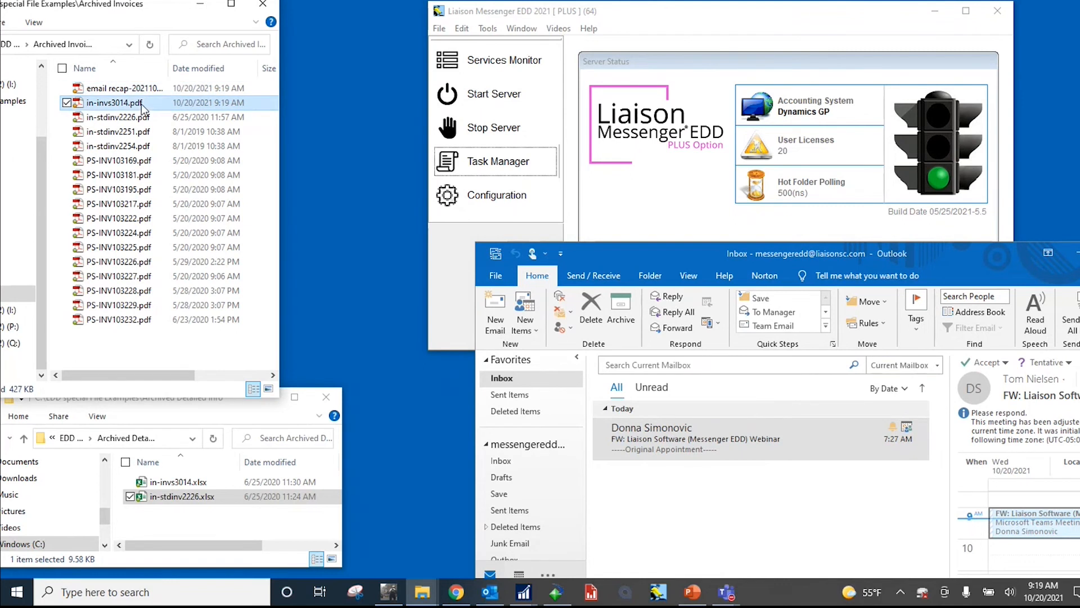
click(147, 89)
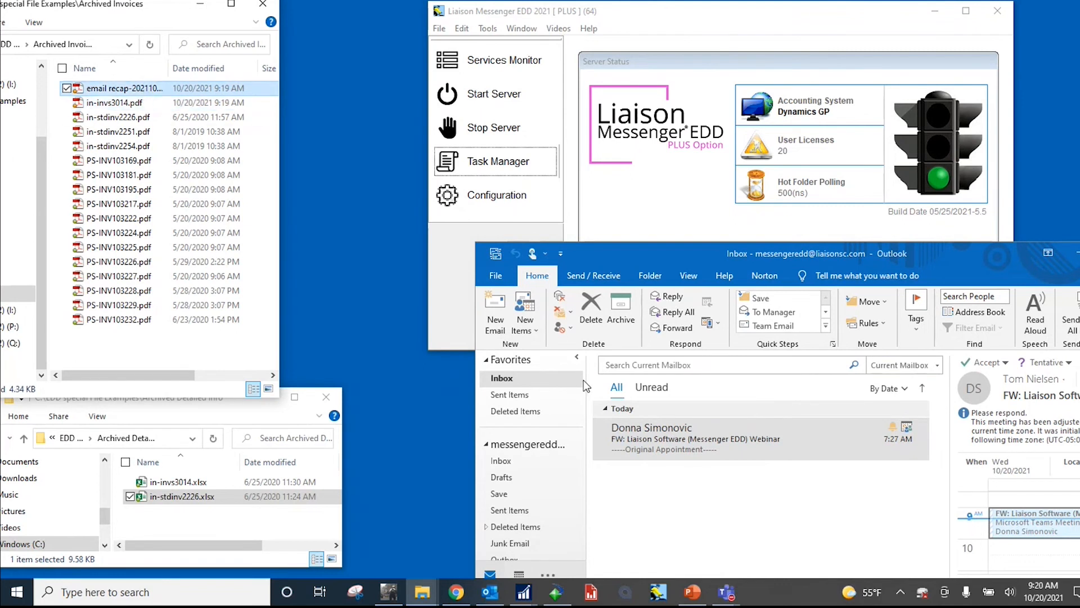
Step: Open the INVS3014 invoice message from Outlook's Sent Items and examine the invoice number in its subject and body
click(535, 395)
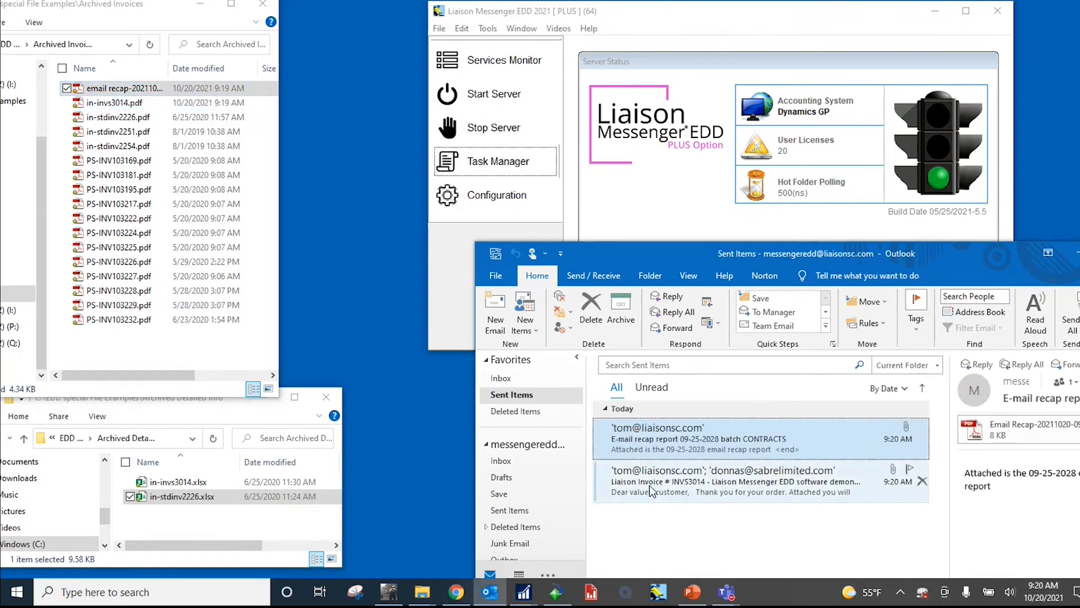
click(650, 485)
click(667, 445)
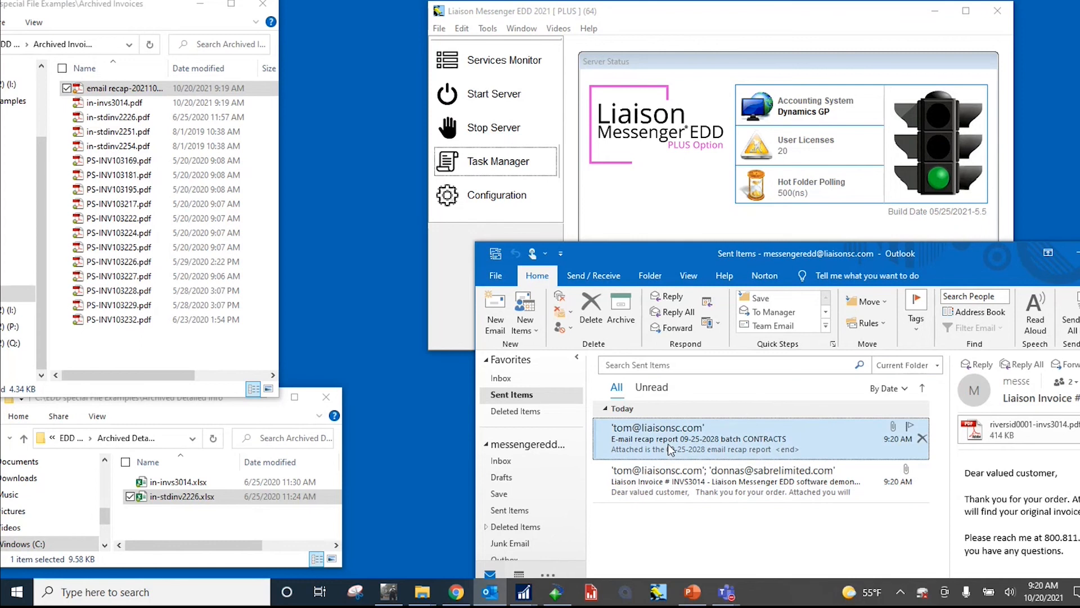
double_click(667, 488)
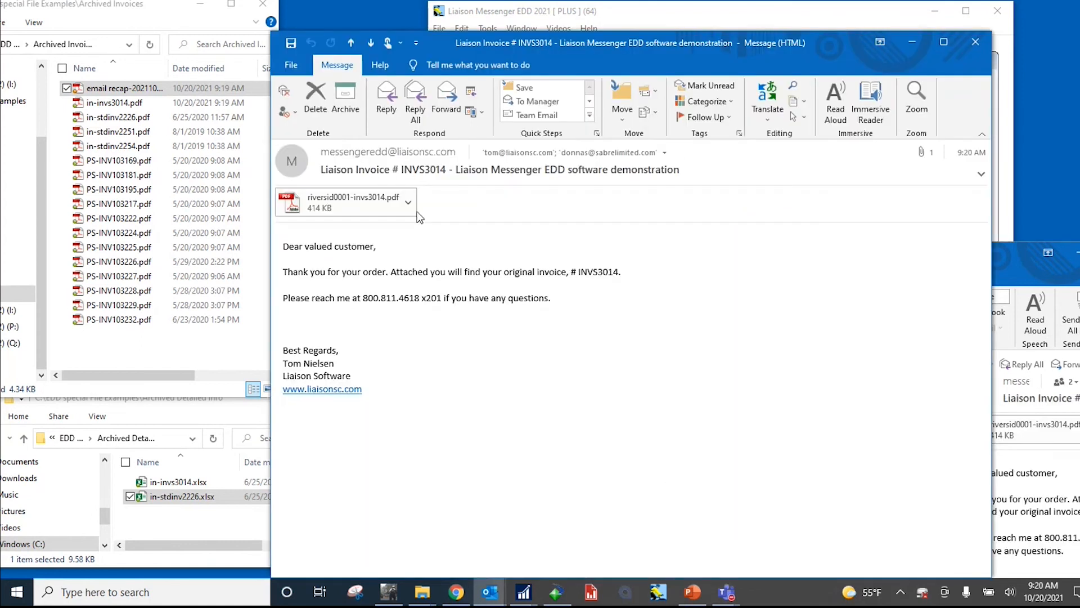
drag(402, 170, 446, 170)
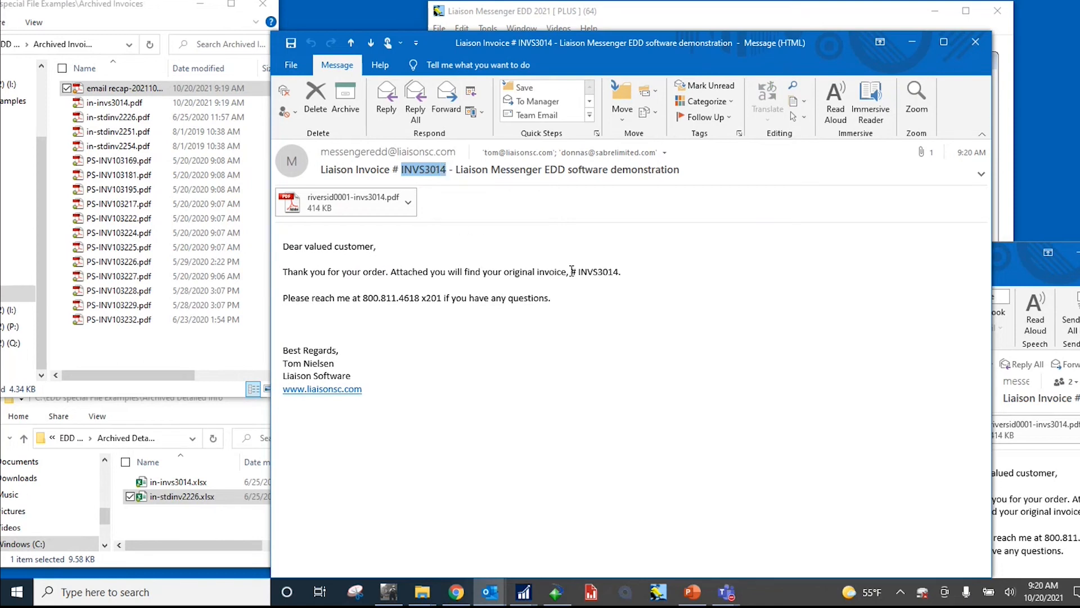
drag(578, 273, 621, 274)
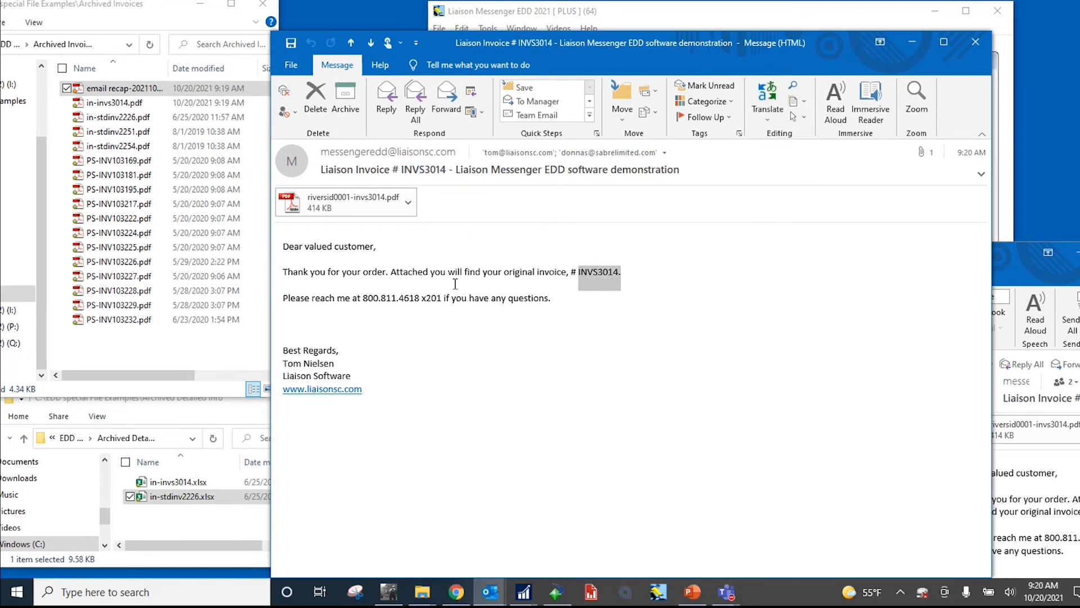
Step: Open the message's PDF invoice attachment and page through all three pages, returning to page 1
double_click(336, 207)
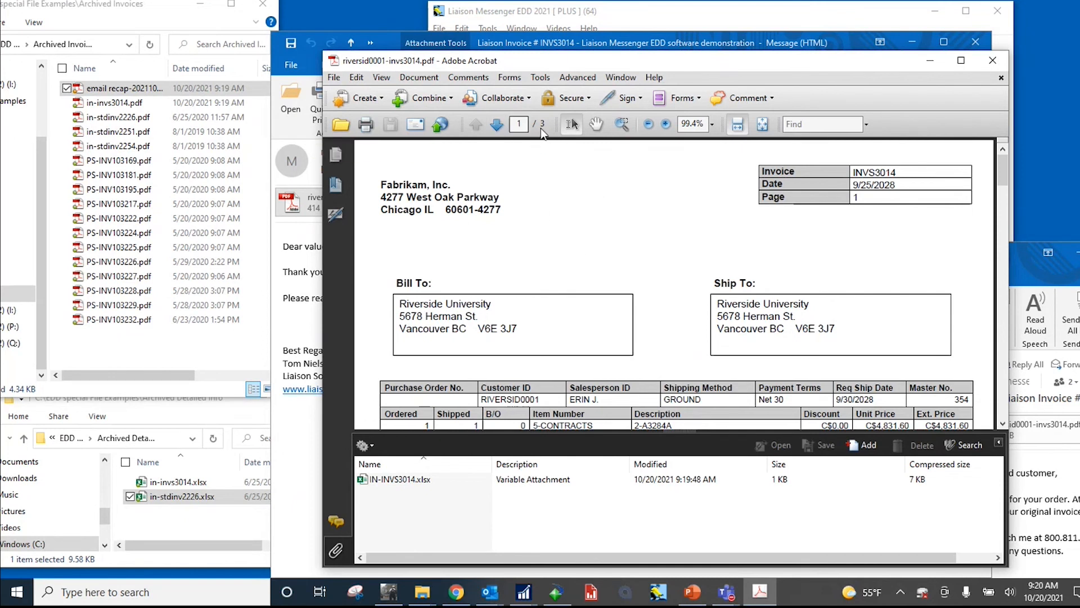
click(496, 128)
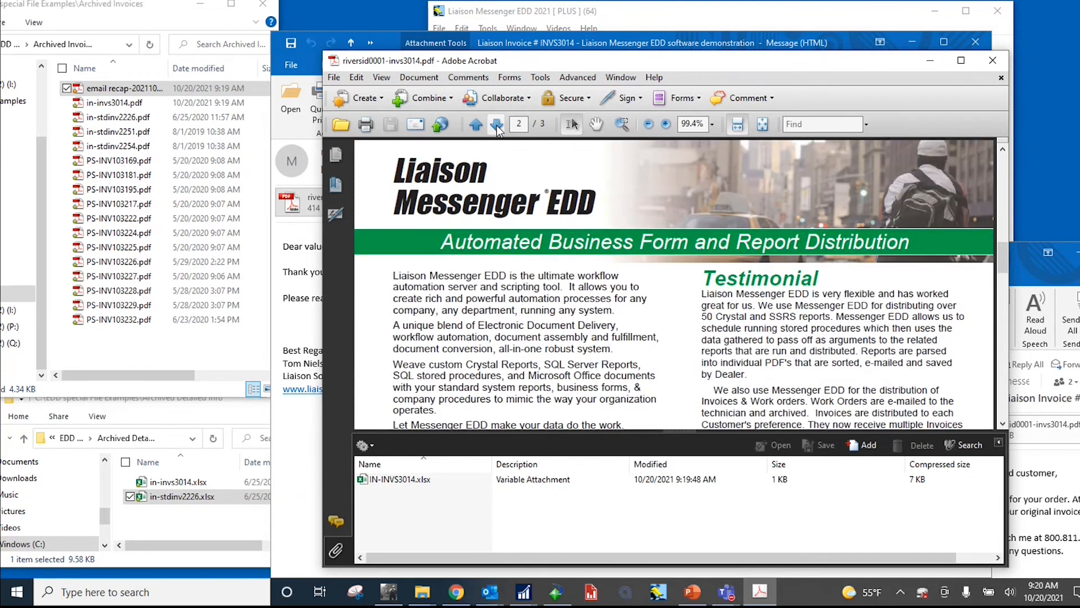
click(496, 127)
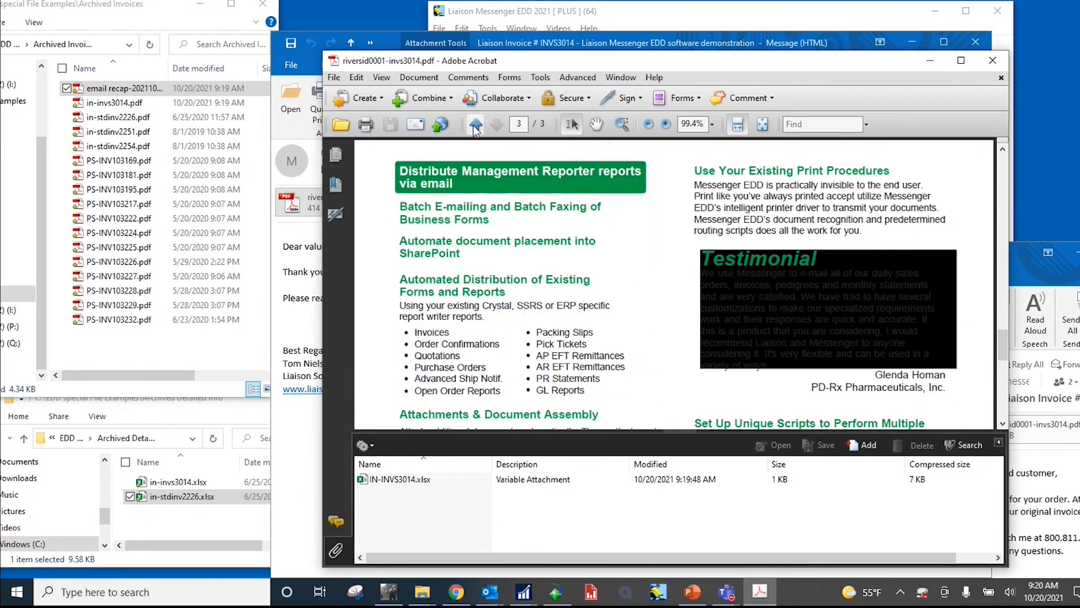
click(474, 125)
click(474, 124)
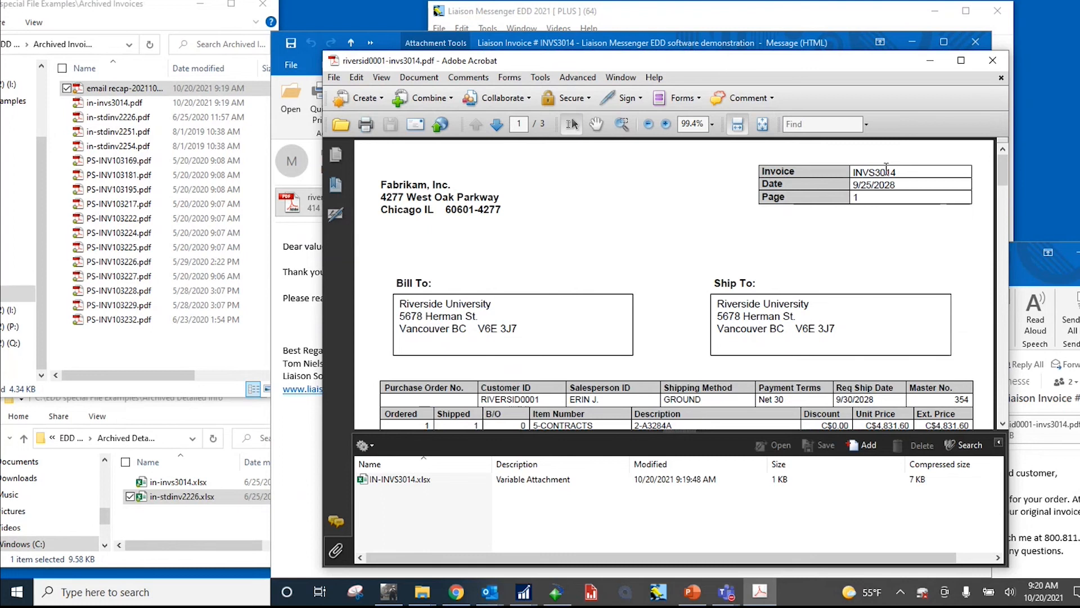
Step: Compare the PDF's invoice number and embedded spreadsheet with in-invs3014.xlsx in the Archived Detailed info folder
drag(897, 172, 855, 171)
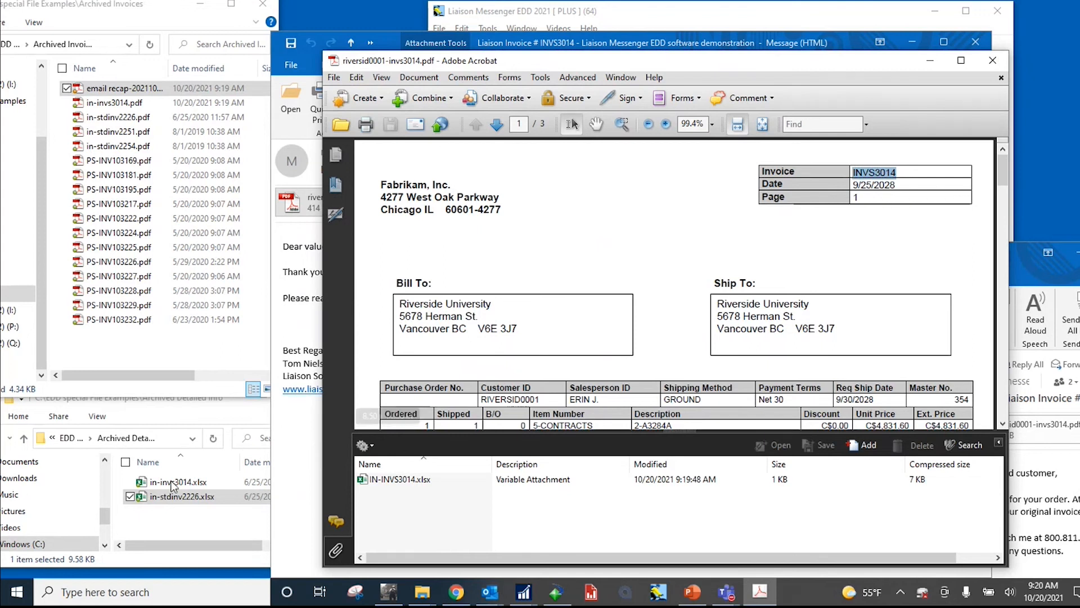
click(158, 530)
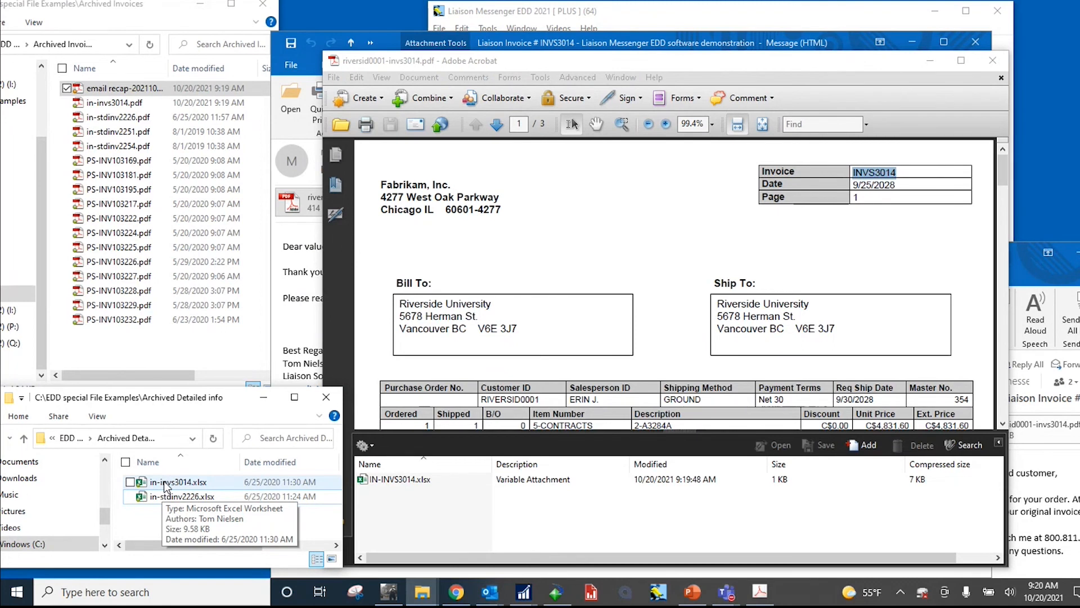
drag(164, 481, 397, 526)
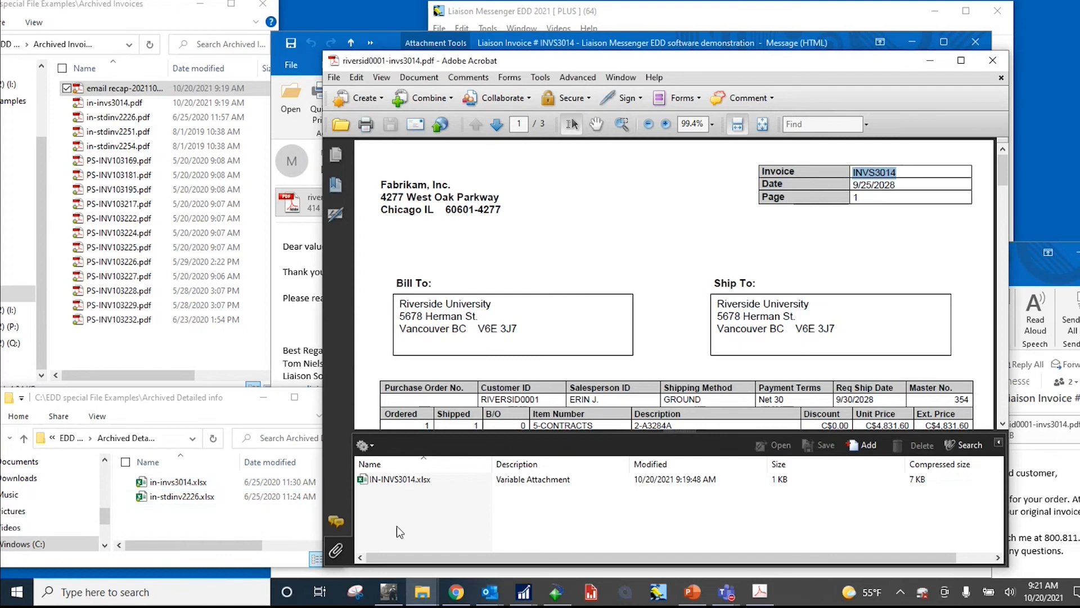
Step: Open the embedded IN-INVS3014.xlsx attachment from the invoice PDF, review its product lines in Excel, and close it
click(394, 481)
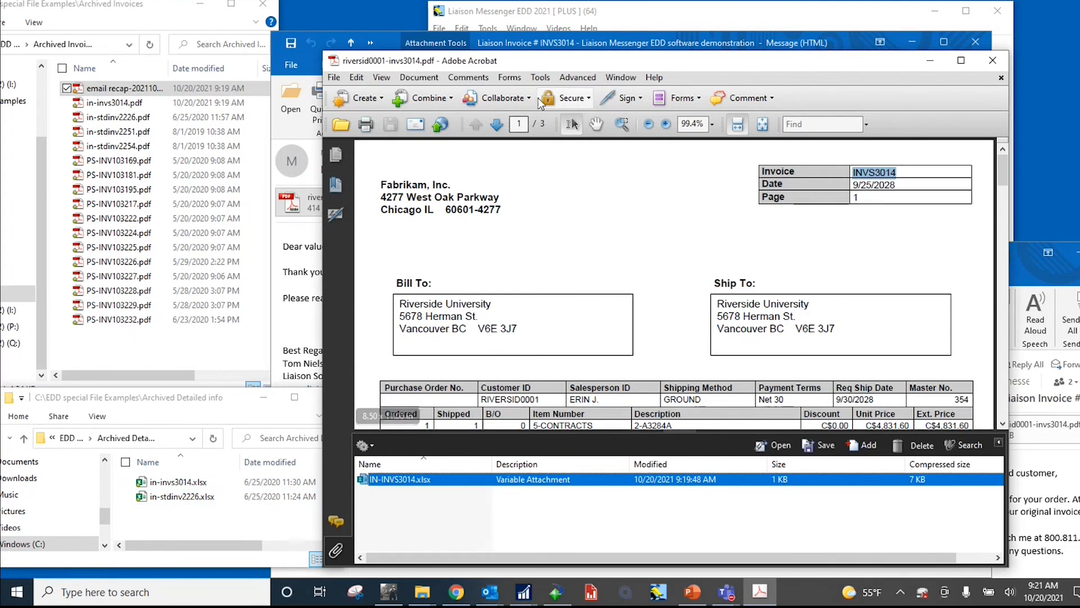
drag(549, 68, 562, 308)
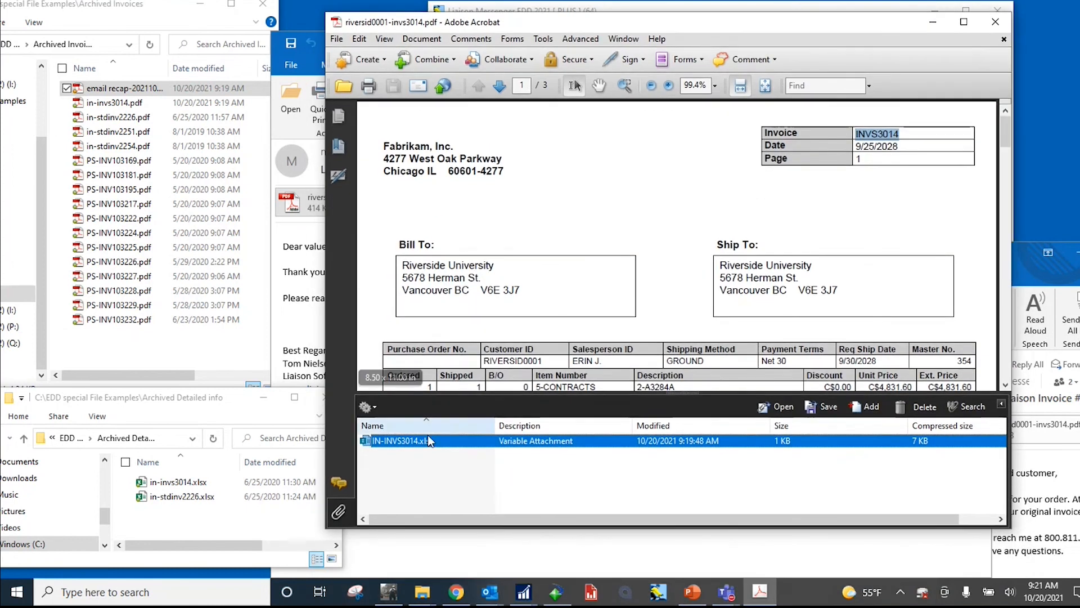
double_click(428, 438)
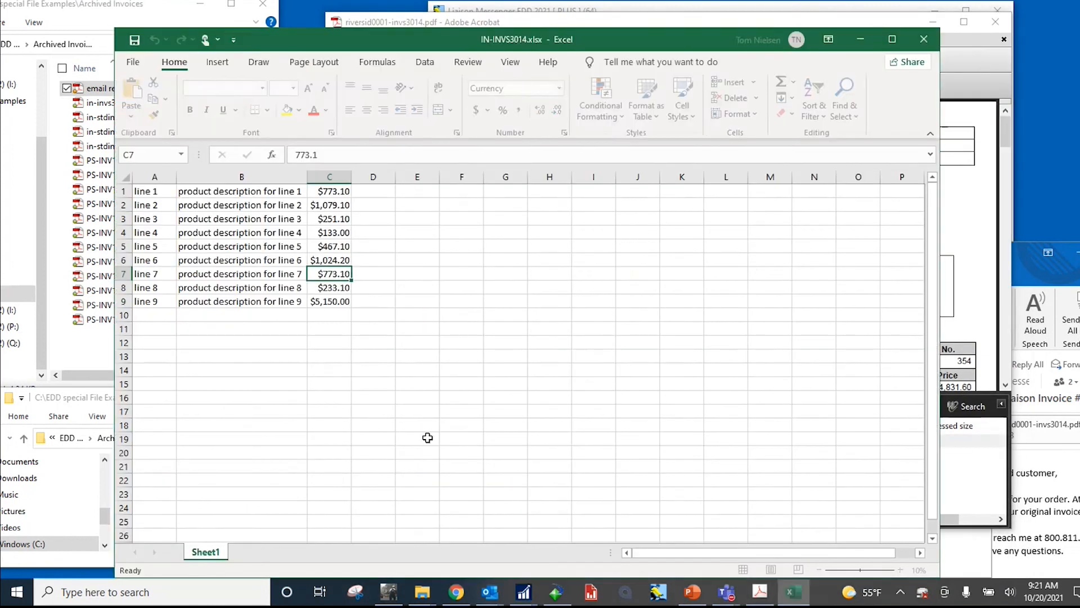
click(926, 41)
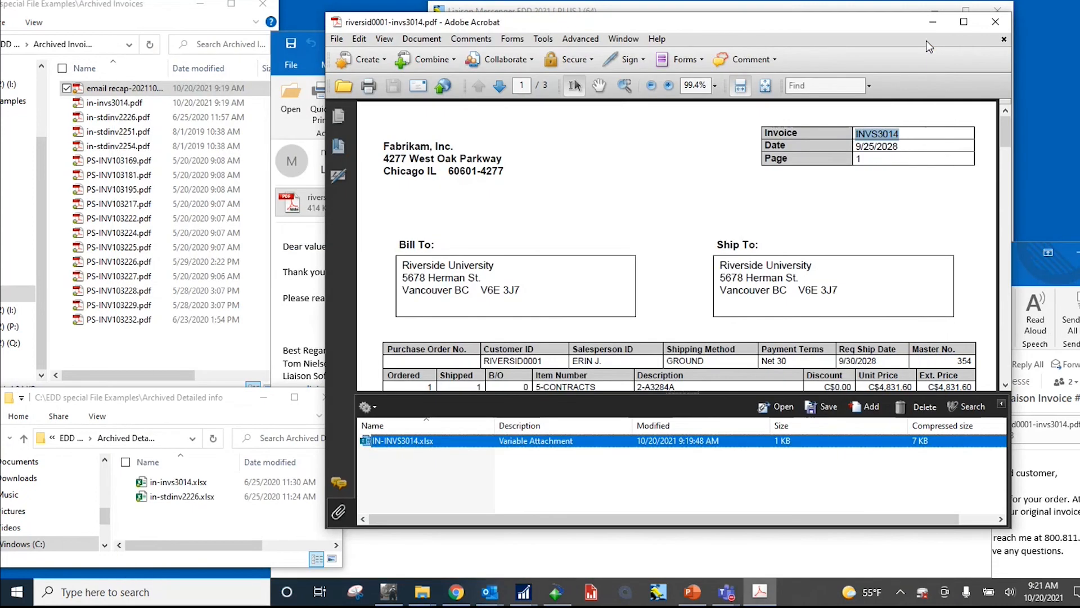
Step: Close the invoice PDF and its message, and minimize Outlook and both archive folder windows
click(995, 25)
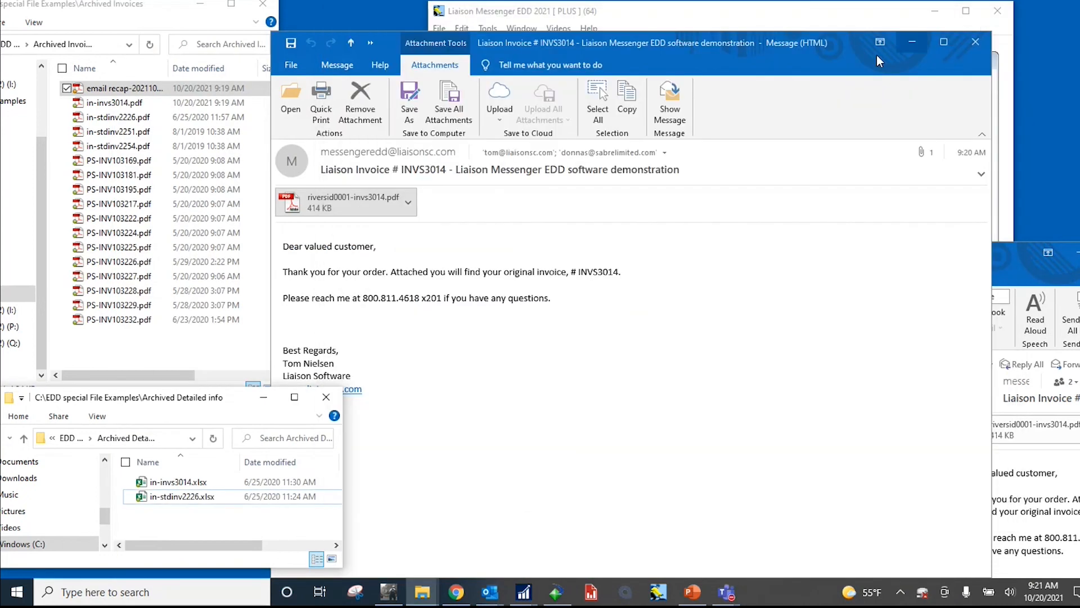
click(975, 41)
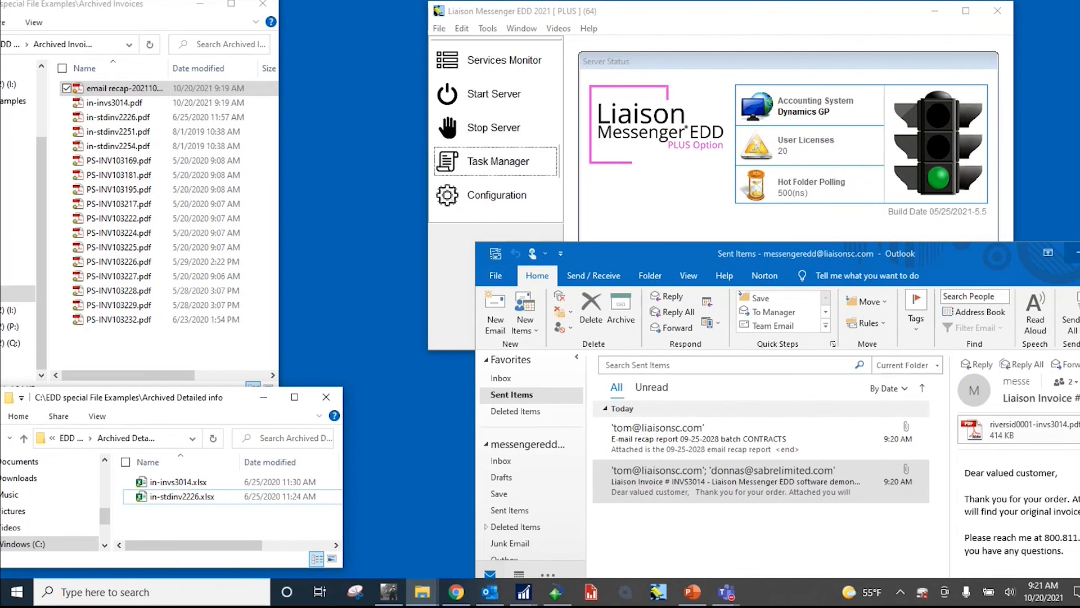
click(1076, 253)
click(263, 397)
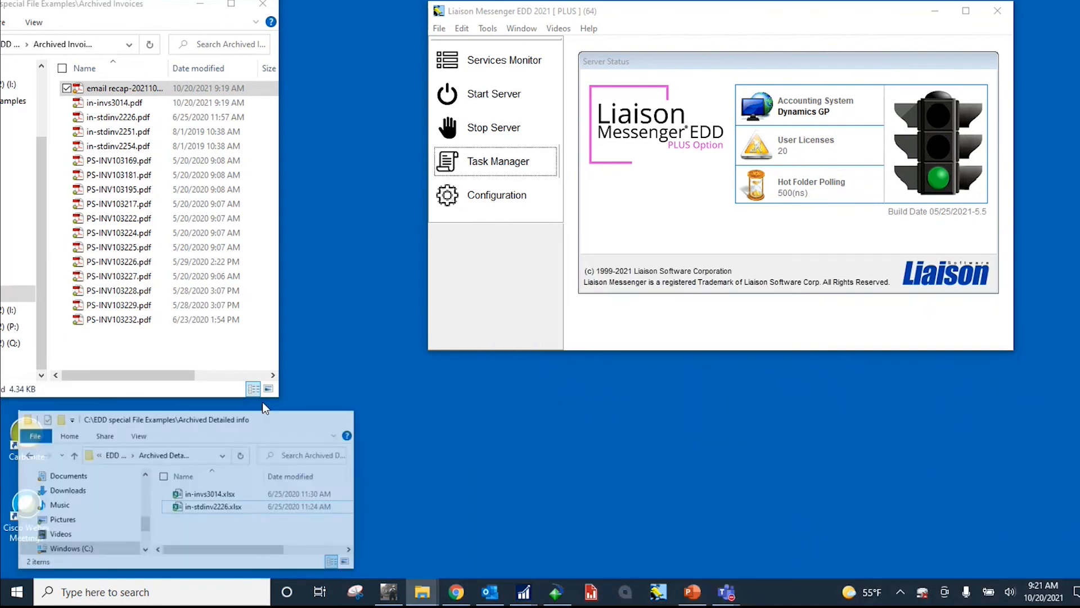
click(200, 4)
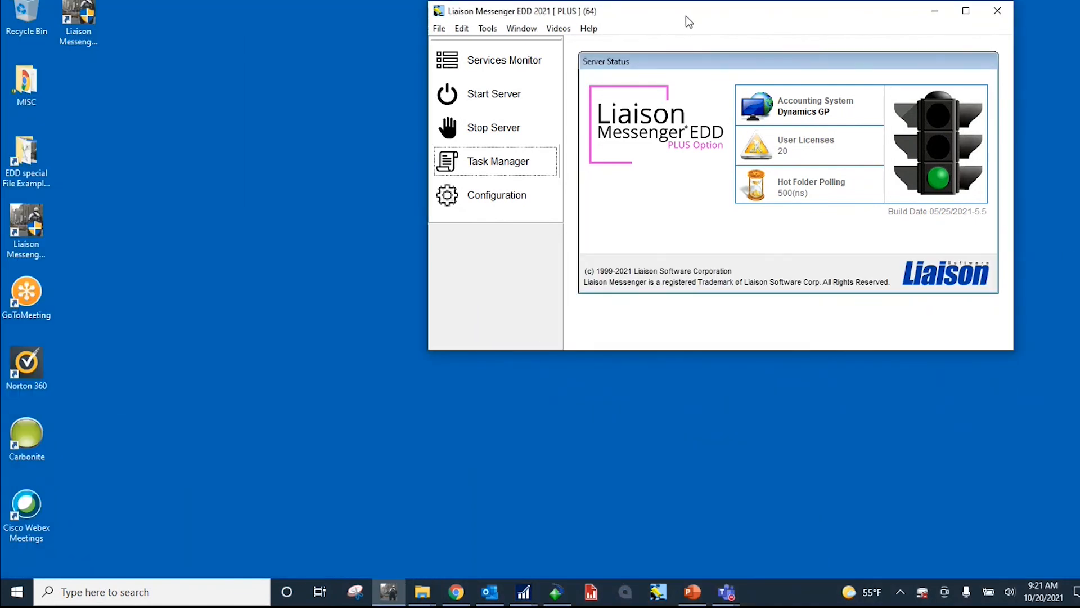
Step: Open the Task Manager in Liaison Messenger EDD and examine the DEMO - SO Invoice script's Archive Copy To Disk task
drag(686, 16, 563, 41)
click(387, 191)
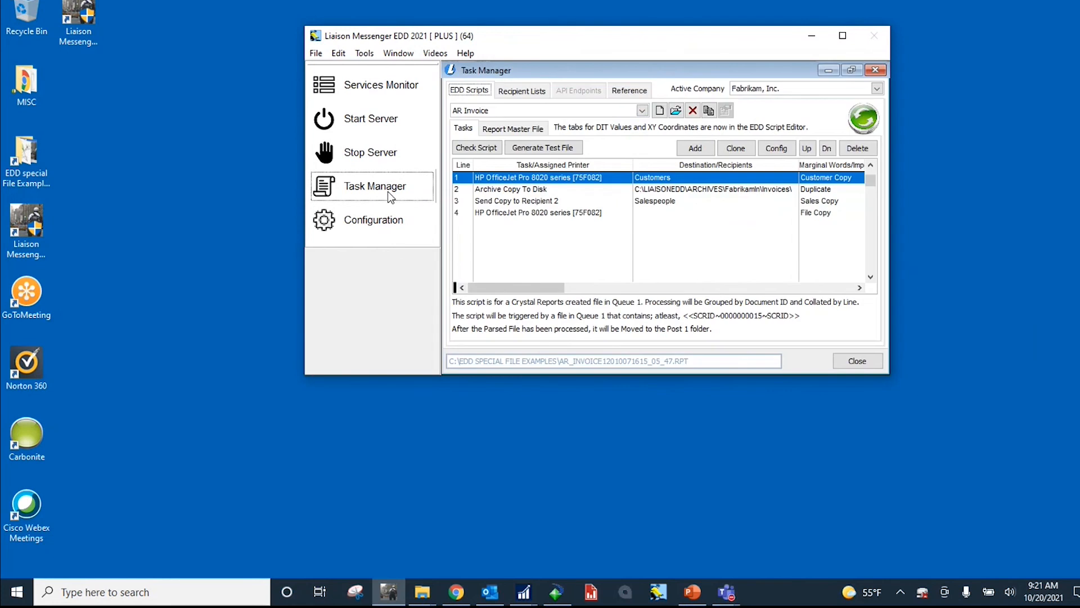
click(491, 110)
click(487, 151)
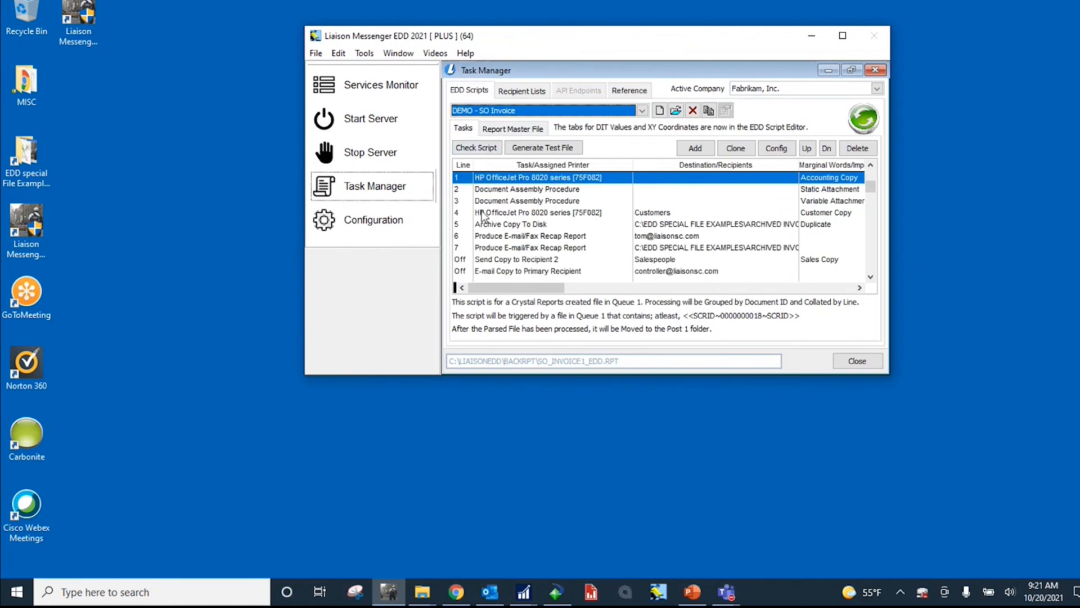
click(486, 226)
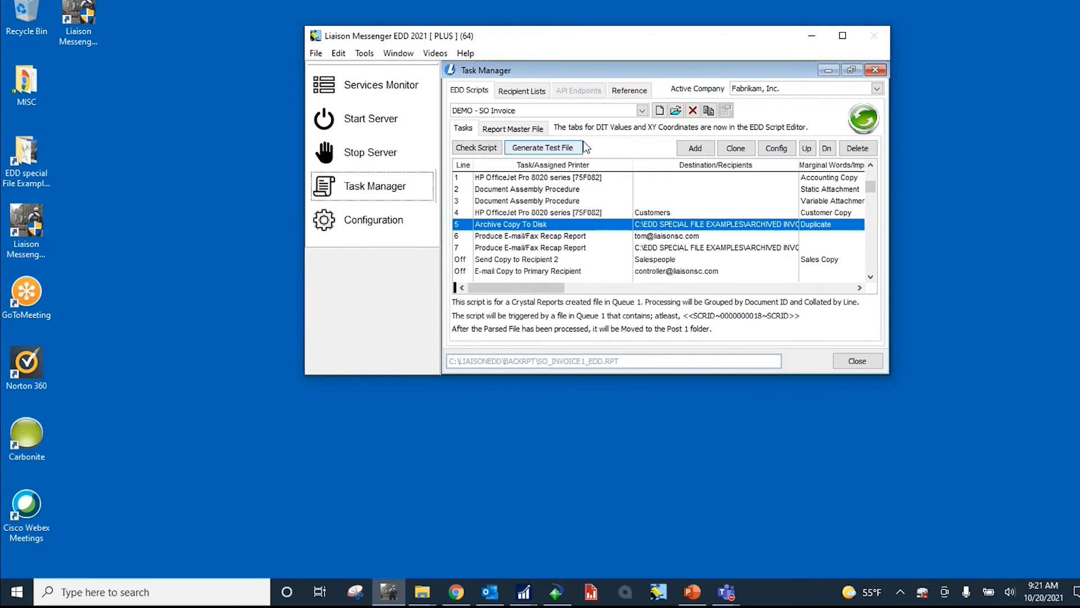
Step: Load the DEMO - AR Statement script and compare its Archived Invoices assembly task with the restored Archived Invoices folder
click(642, 110)
click(548, 155)
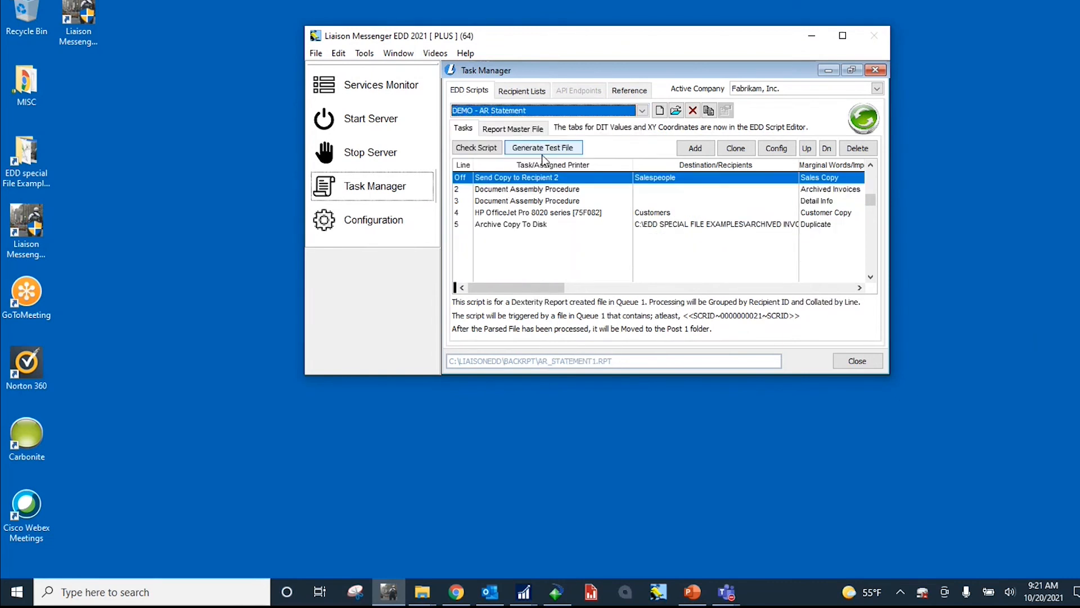
click(528, 194)
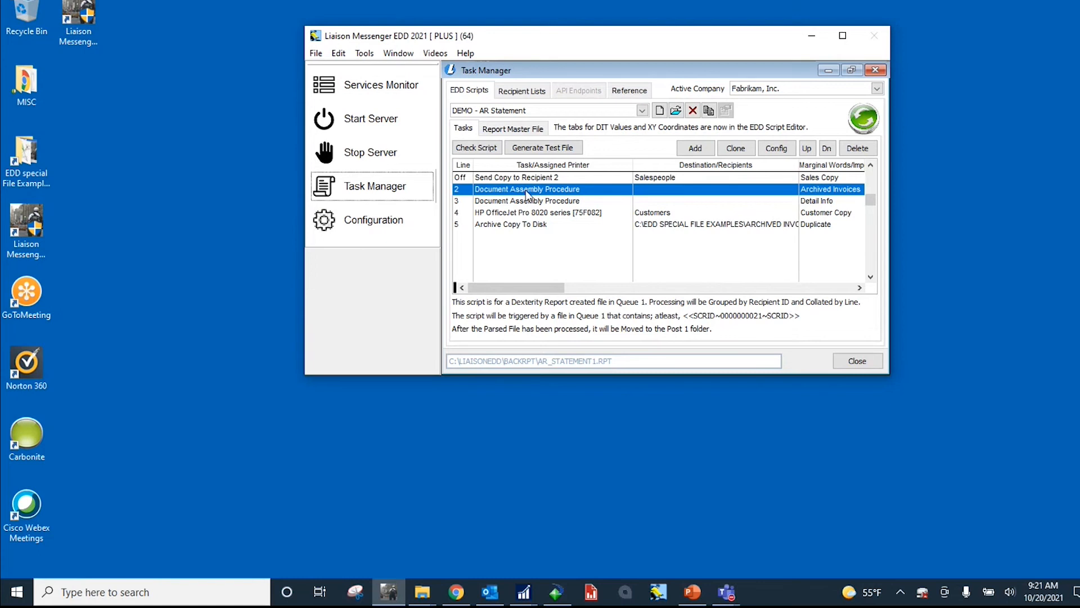
click(424, 591)
click(363, 543)
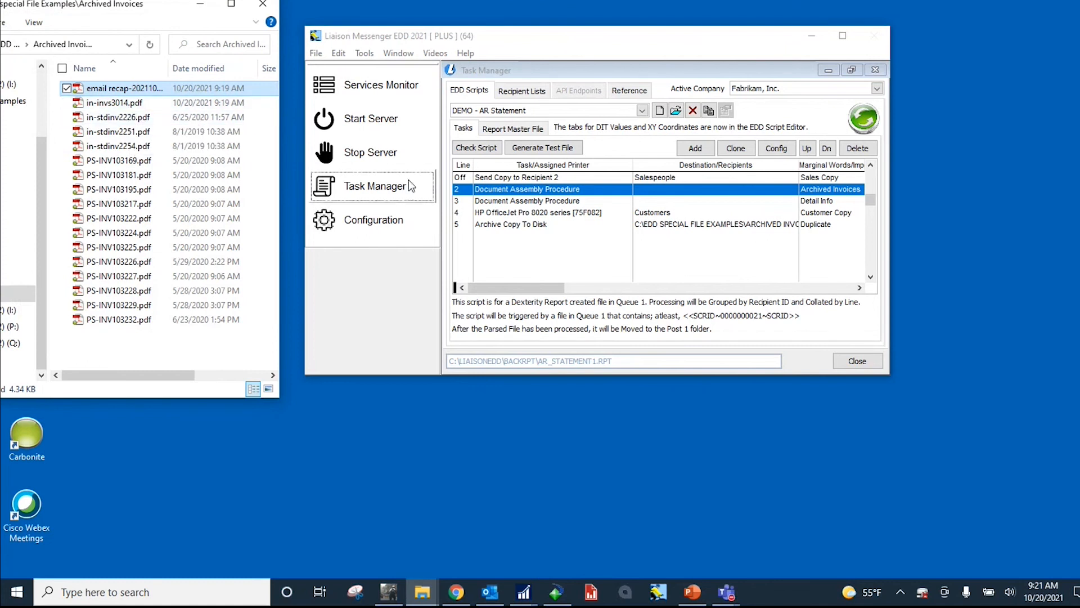
Step: Compare the Detail Info assembly task with the restored Archived Detailed info folder, and examine the Customer Copy and Archive Copy To Disk tasks
click(494, 203)
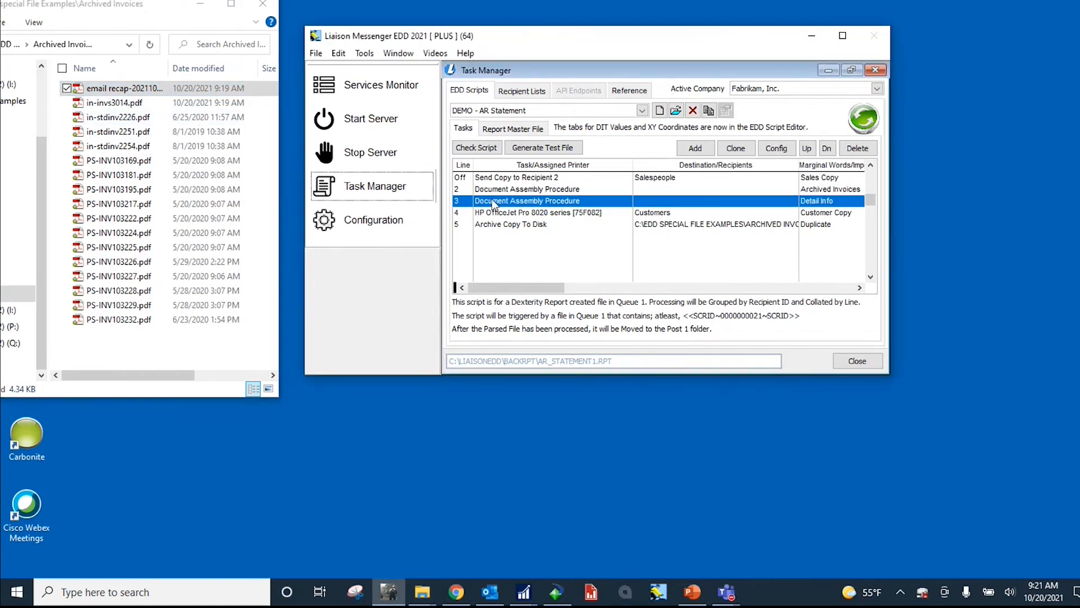
click(422, 592)
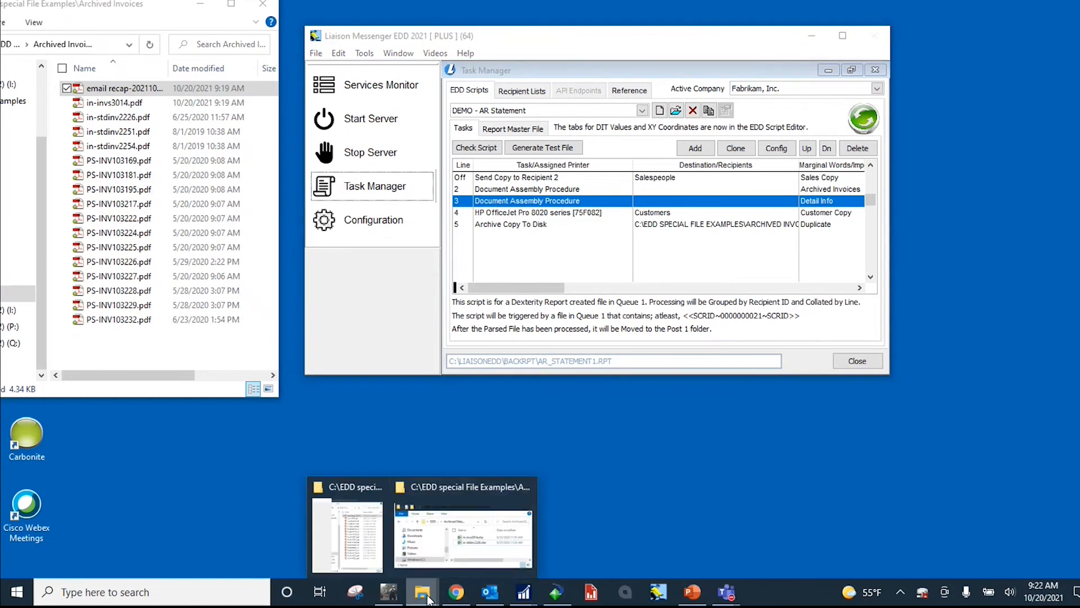
click(440, 545)
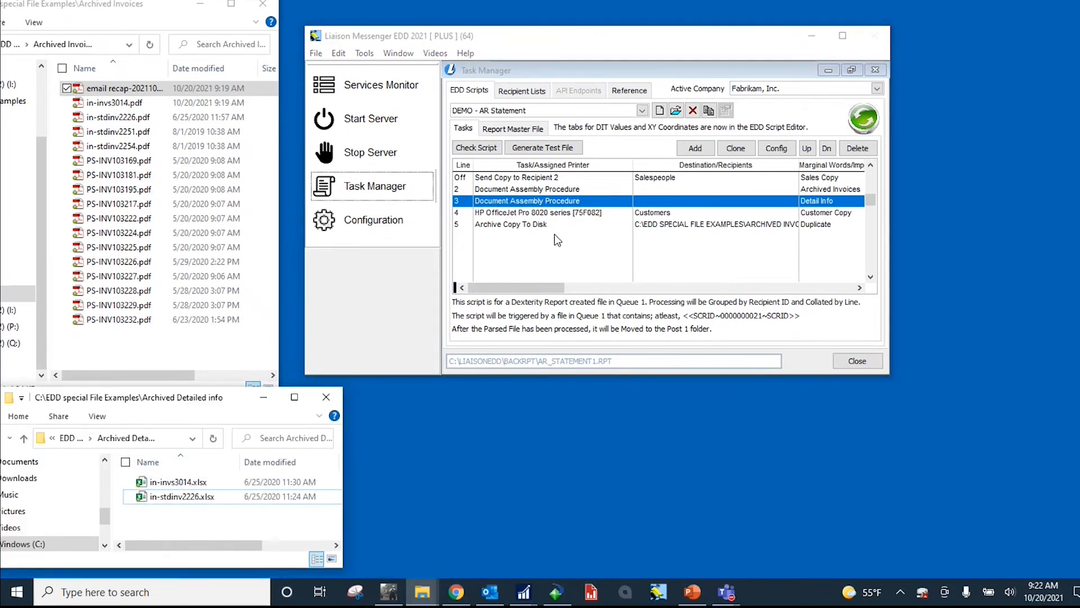
click(551, 214)
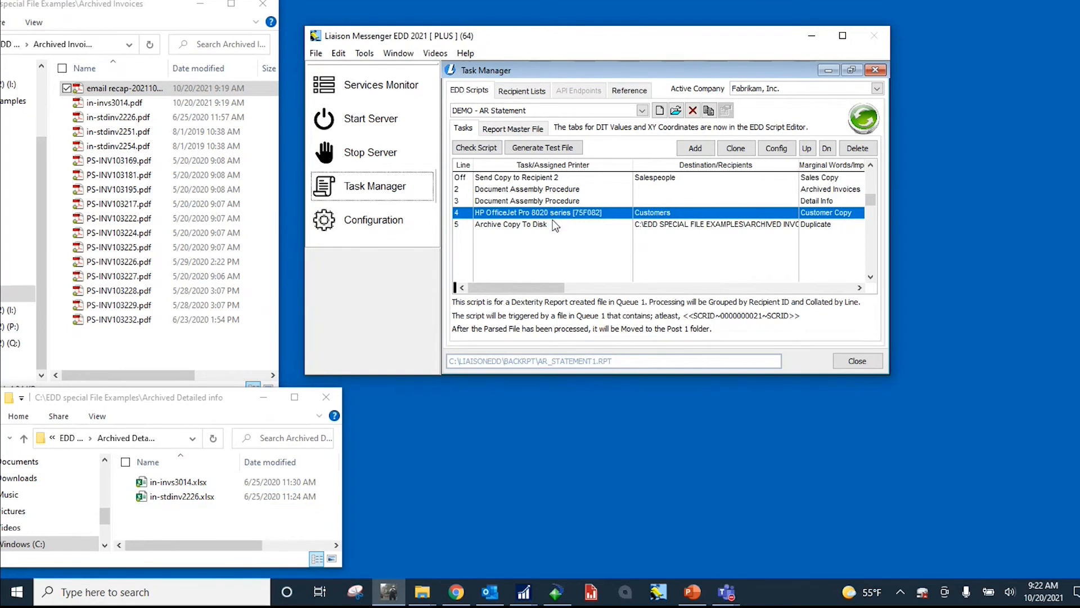
click(552, 224)
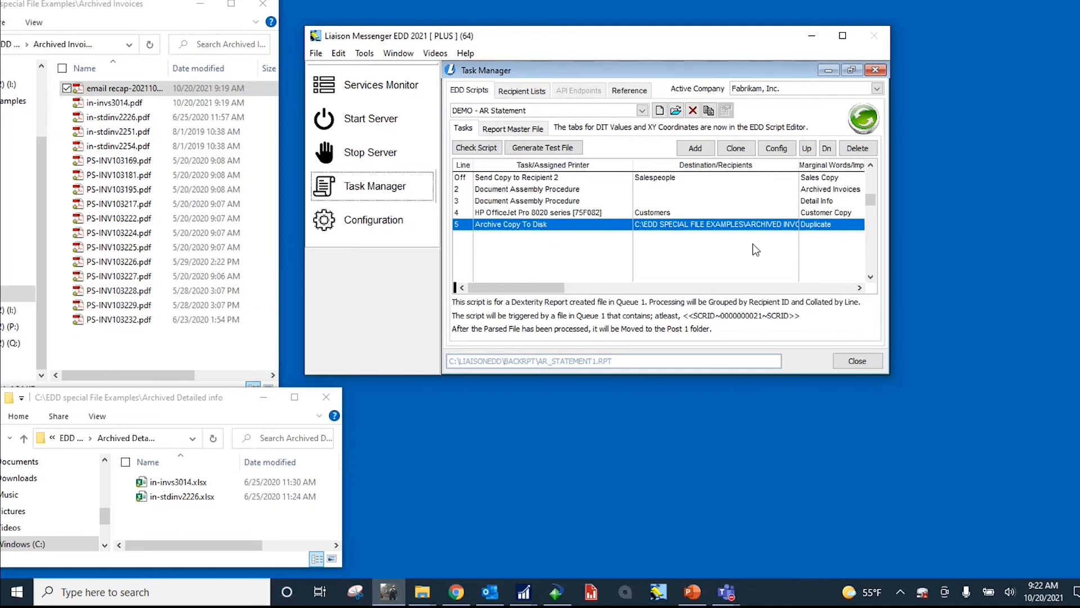
Step: Close the Task Manager, move the EDD window aside, and restore Outlook's Sent Items
click(856, 360)
click(596, 334)
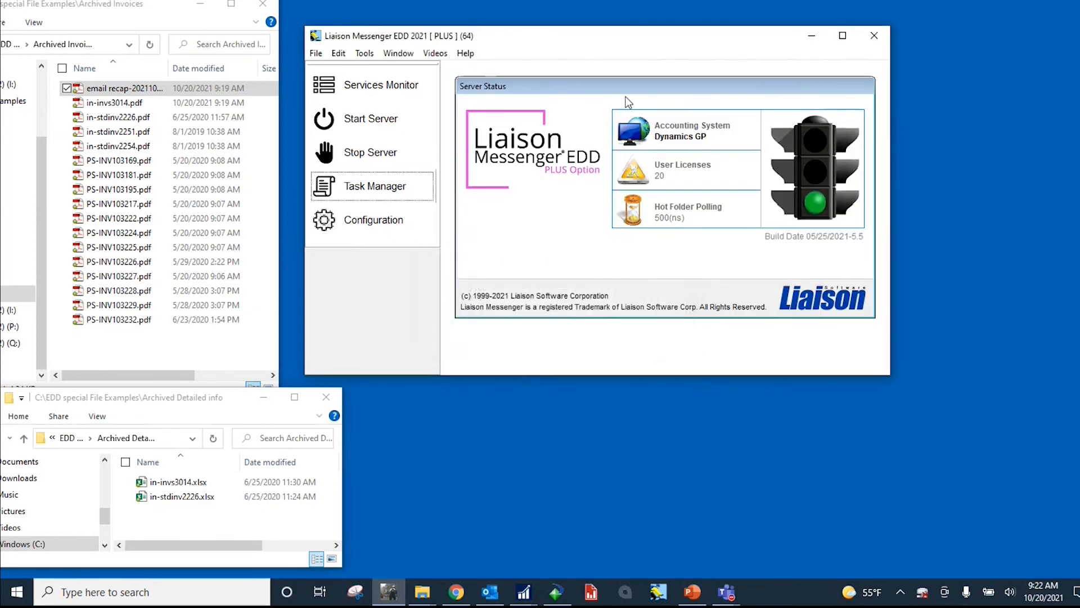
drag(615, 46, 734, 16)
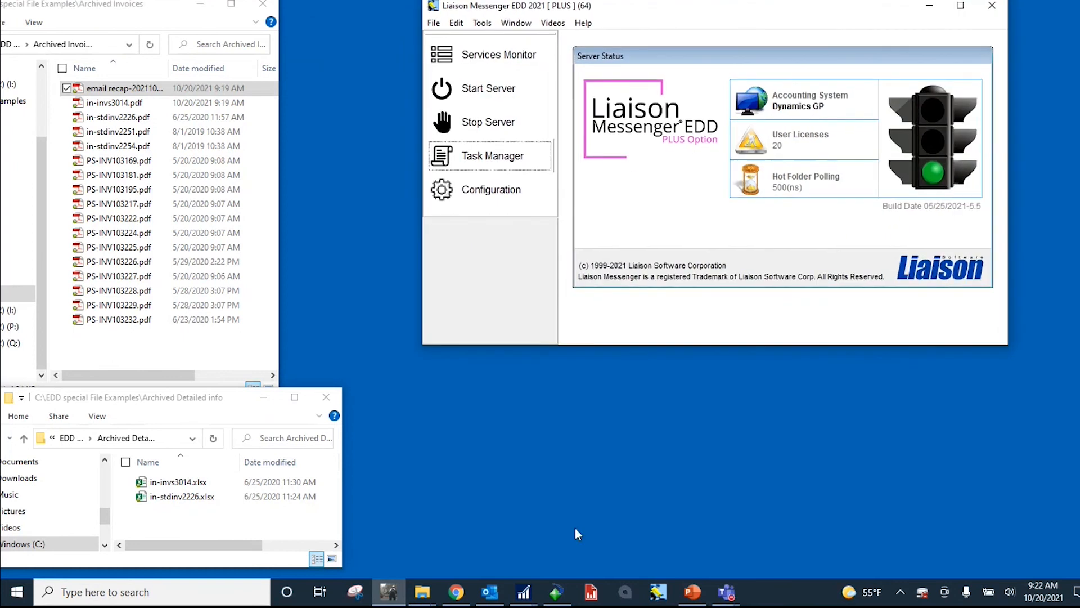
click(490, 593)
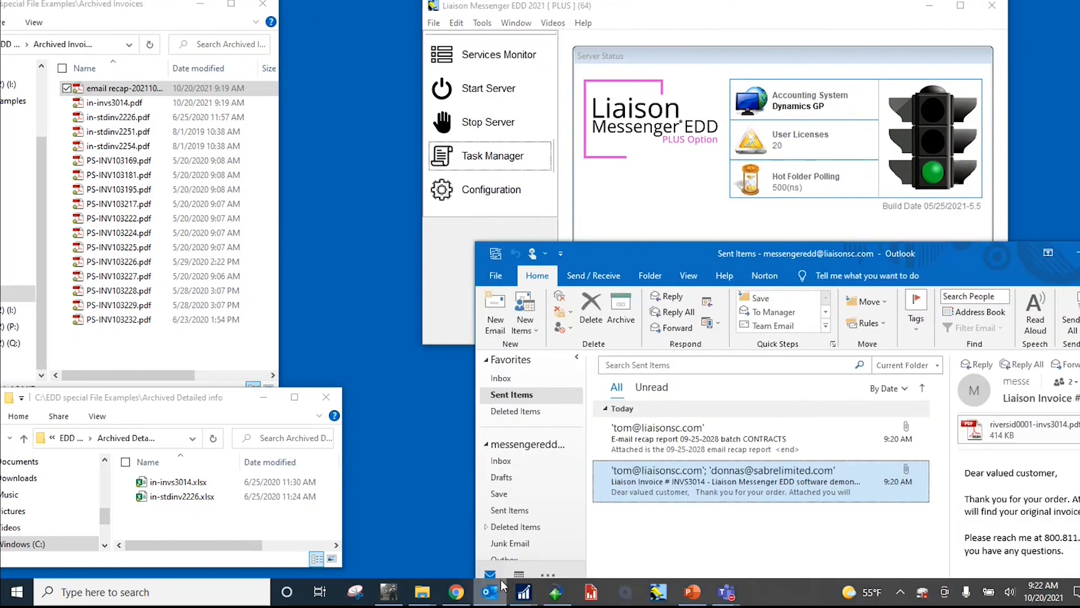
Step: Print the BLANK FORM receivables statement for customer ID BAKERSEM0001 from Dynamics GP to the Liaison Messenger EDD Primary printer
mouse_move(531, 572)
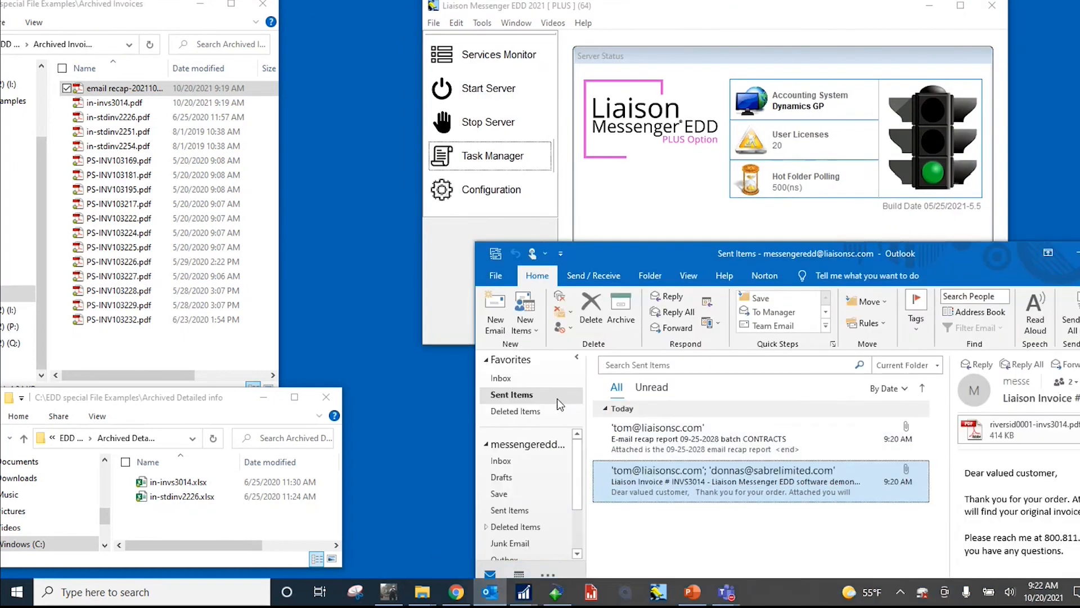
mouse_move(524, 598)
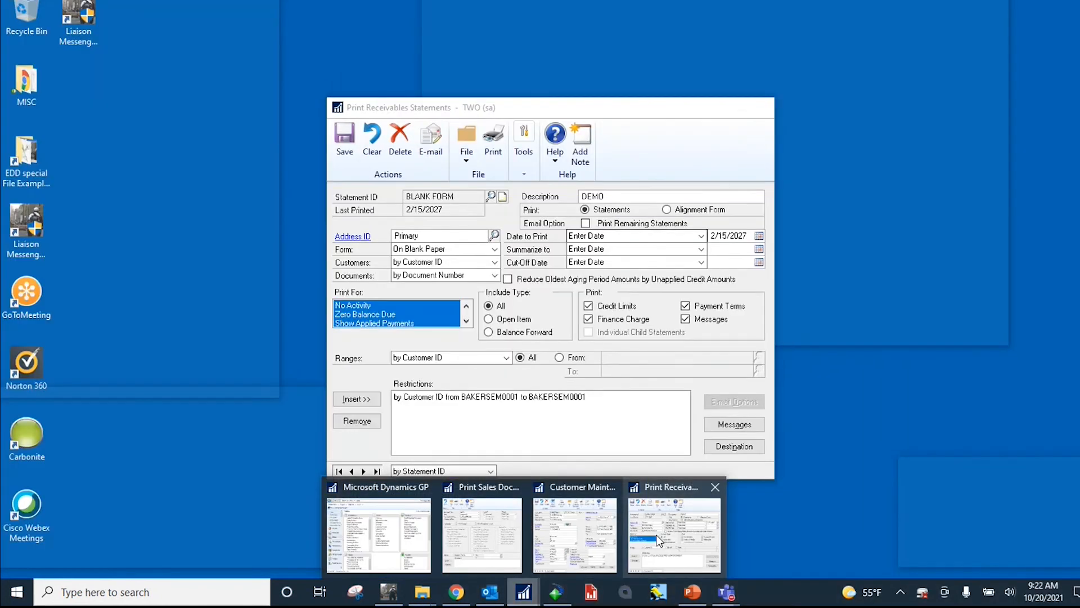
click(644, 536)
drag(549, 107, 479, 89)
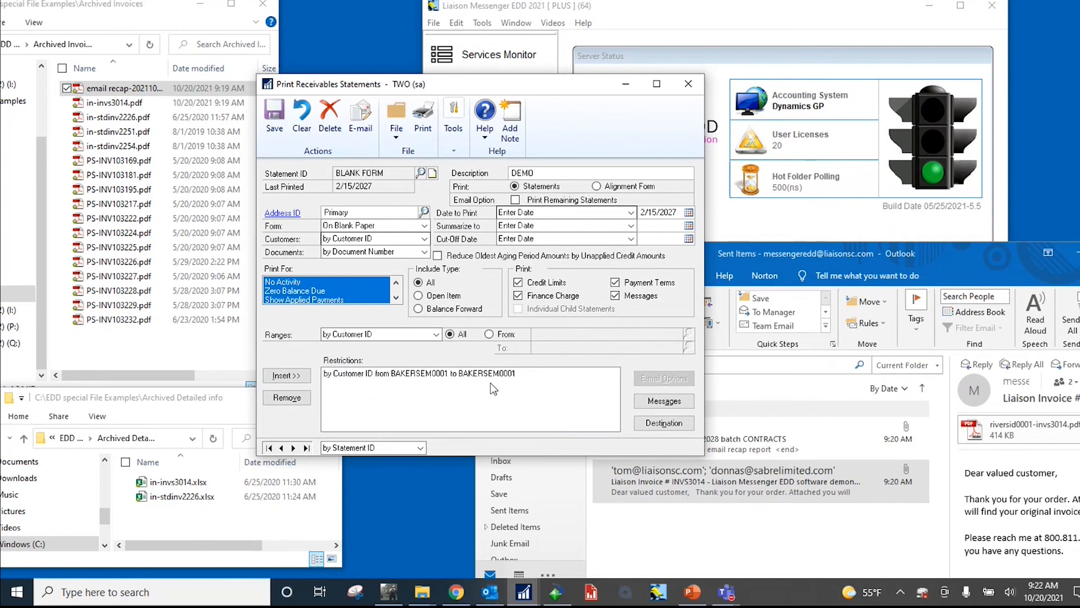
click(423, 117)
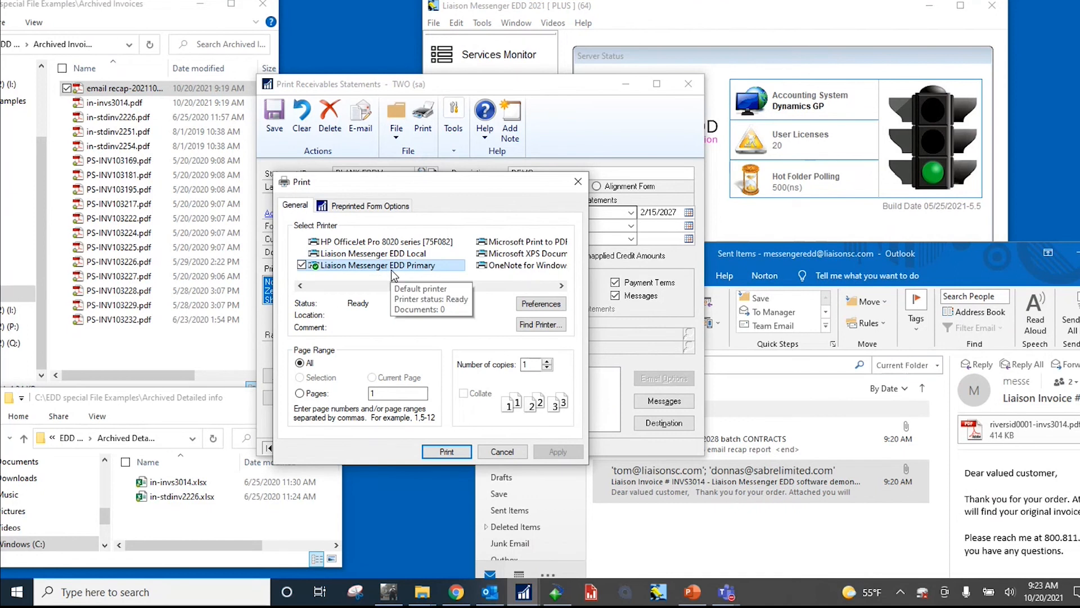
click(444, 453)
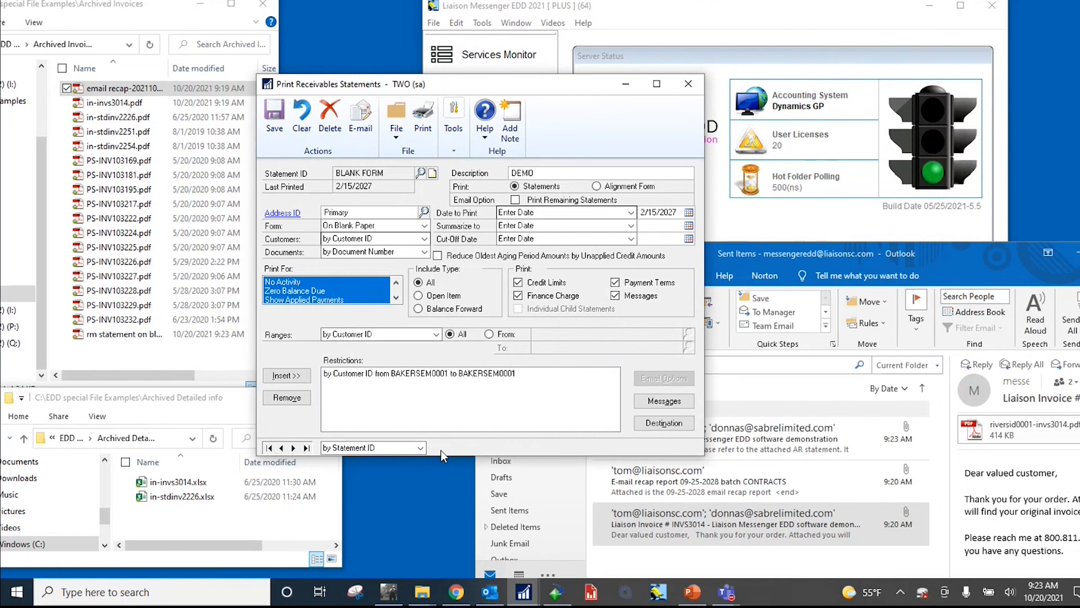
Step: Check the rm statement PDF in Archived Invoices and open the AR Statement message from Outlook's Sent Items
click(120, 337)
click(621, 86)
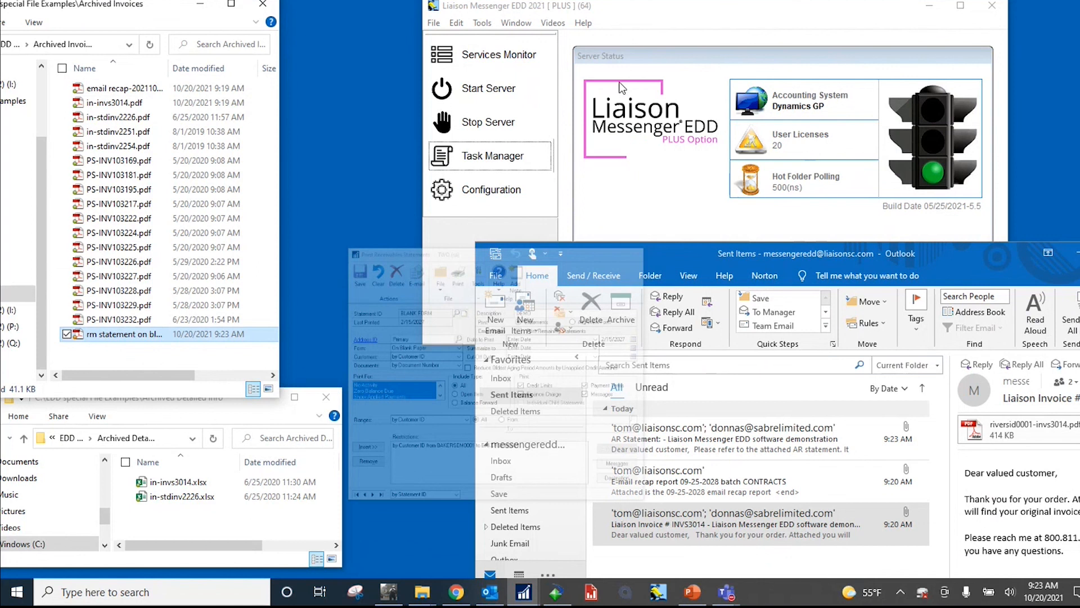
click(710, 450)
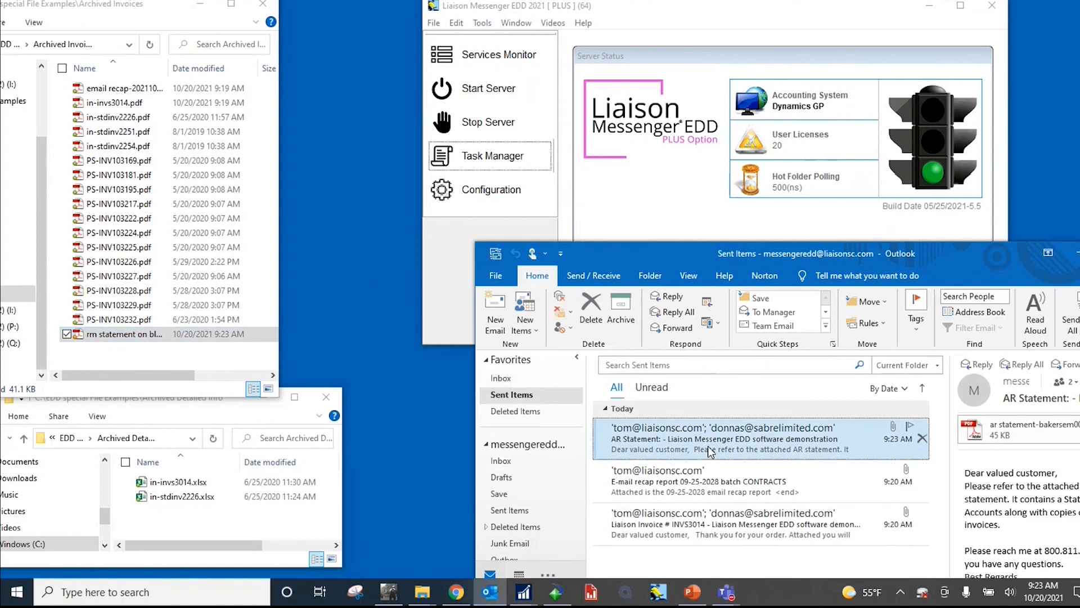
double_click(710, 450)
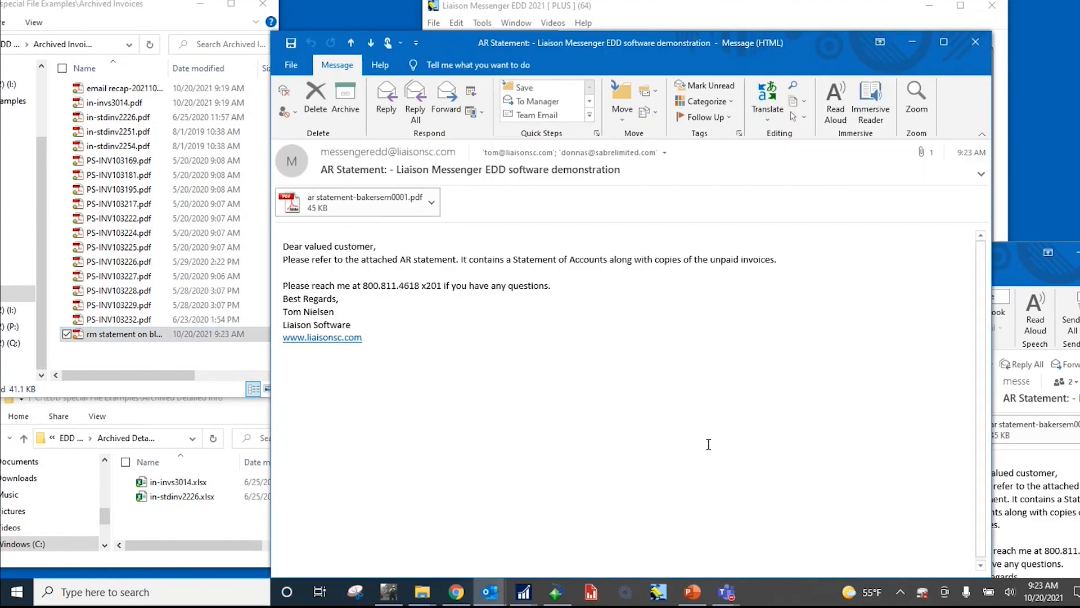
Step: Open the message's ar statement-bakersem0001.pdf attachment and view the statement's list of unpaid invoices
click(373, 204)
double_click(373, 204)
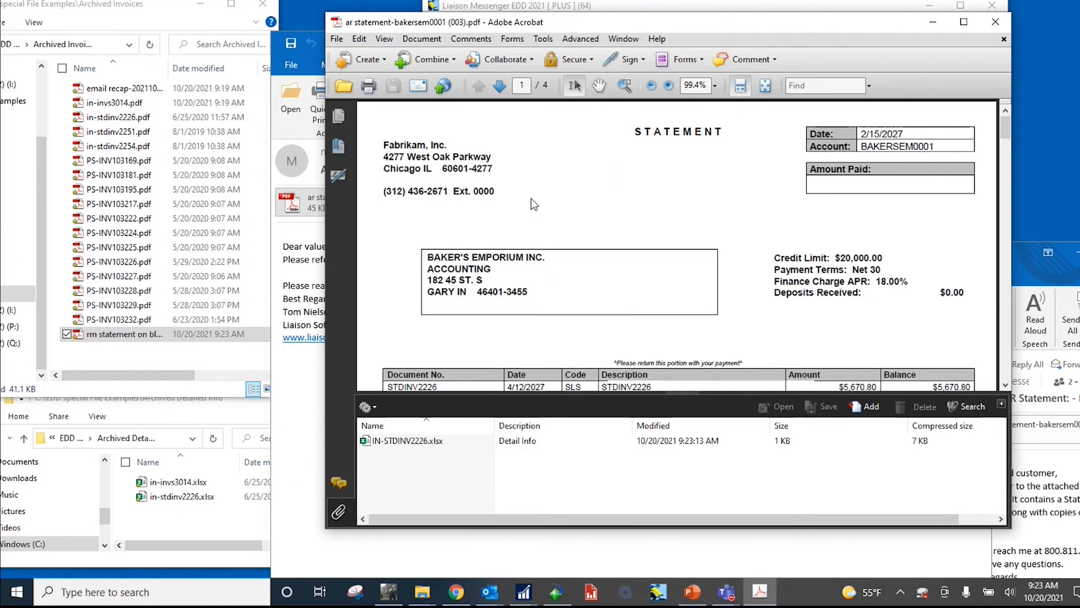
scroll(532, 198, down, 2)
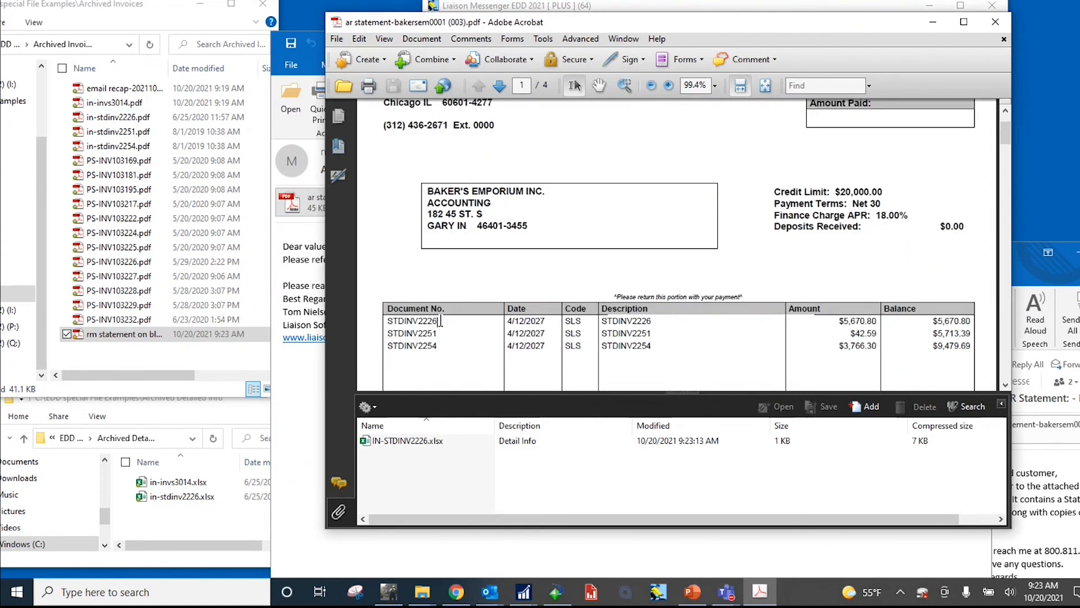
Step: Compare statement invoices STDINV2226, STDINV2251 and STDINV2254 with the matching in-stdinv PDF files in the Archived Invoices folder
drag(438, 320, 397, 348)
click(135, 118)
ctrl+click(135, 132)
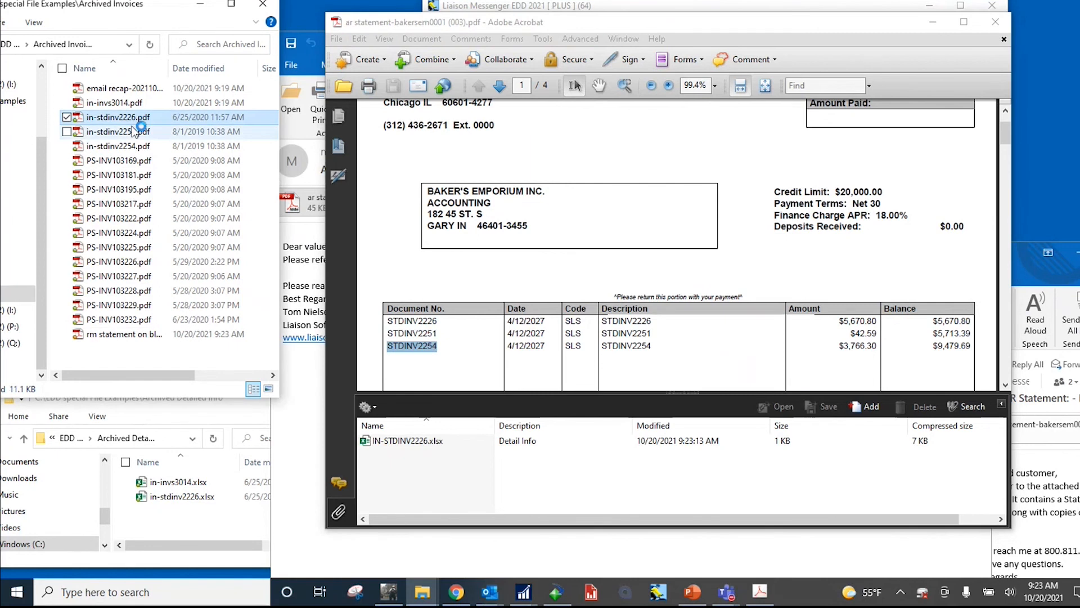
ctrl+click(126, 148)
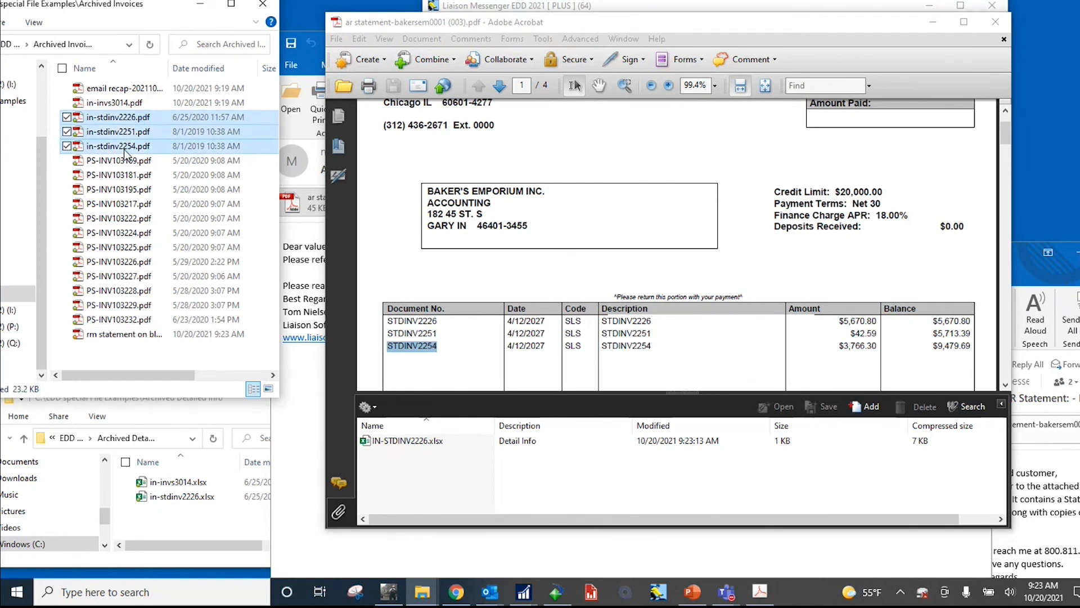
click(524, 166)
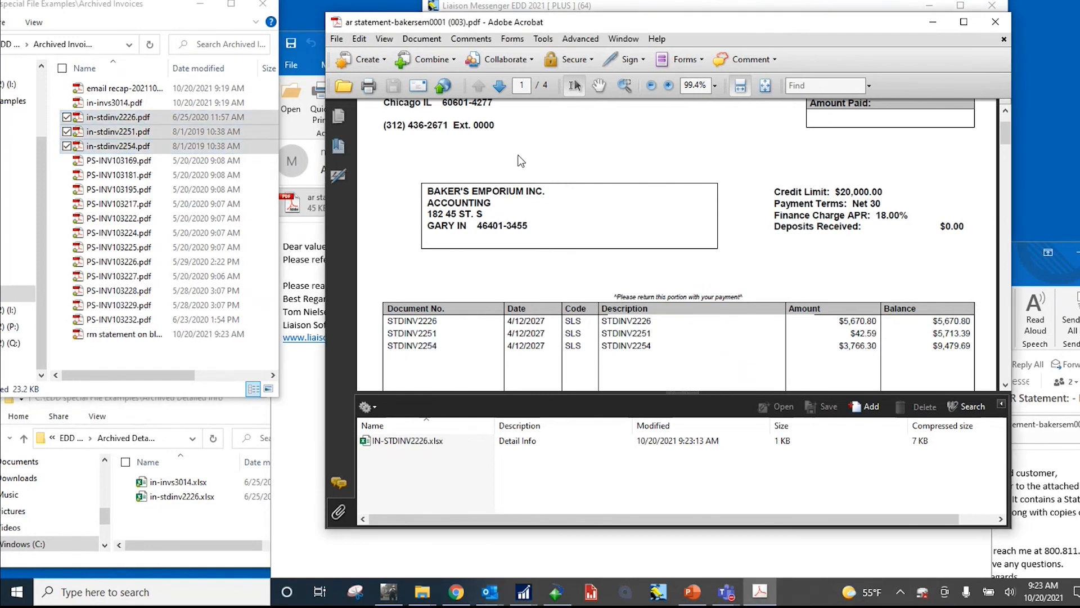
Step: Clear the invoice file selection in Archived Invoices and page through the statement PDF to view the appended invoice copies
click(158, 12)
click(183, 247)
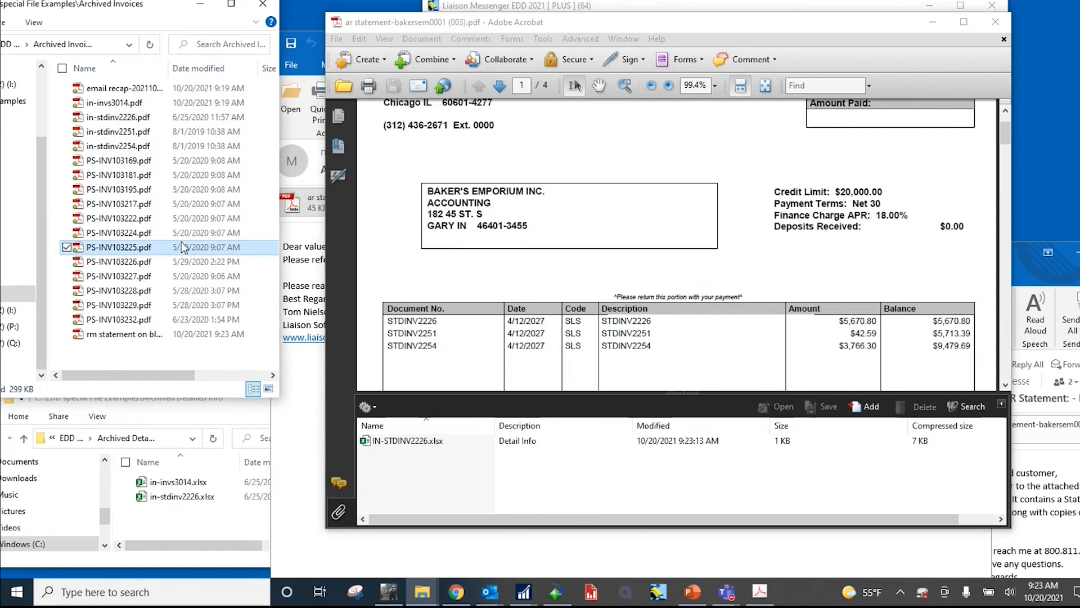
click(565, 165)
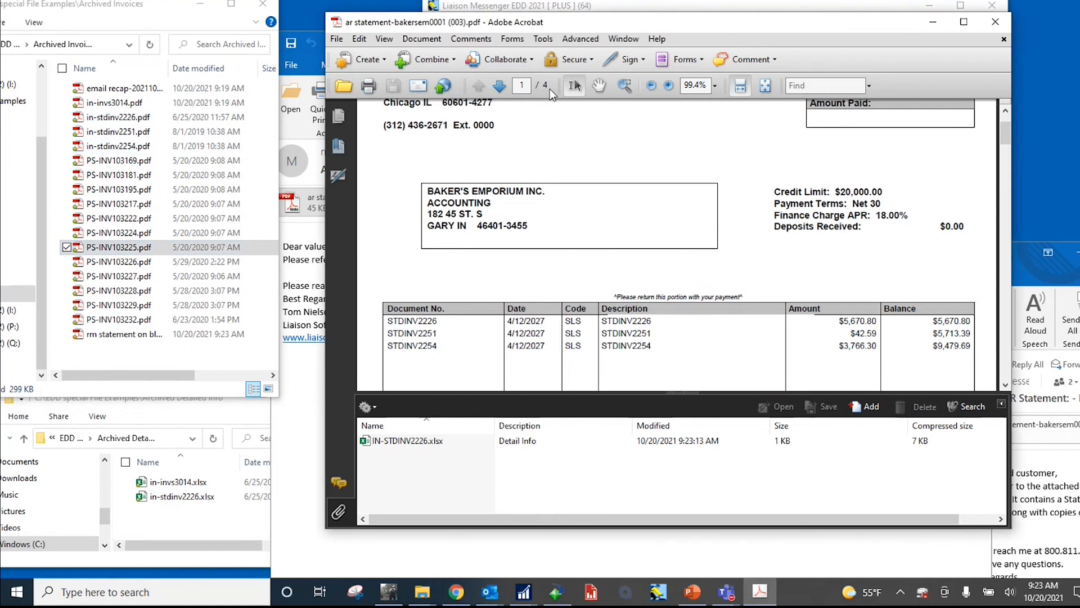
scroll(532, 133, up, 2)
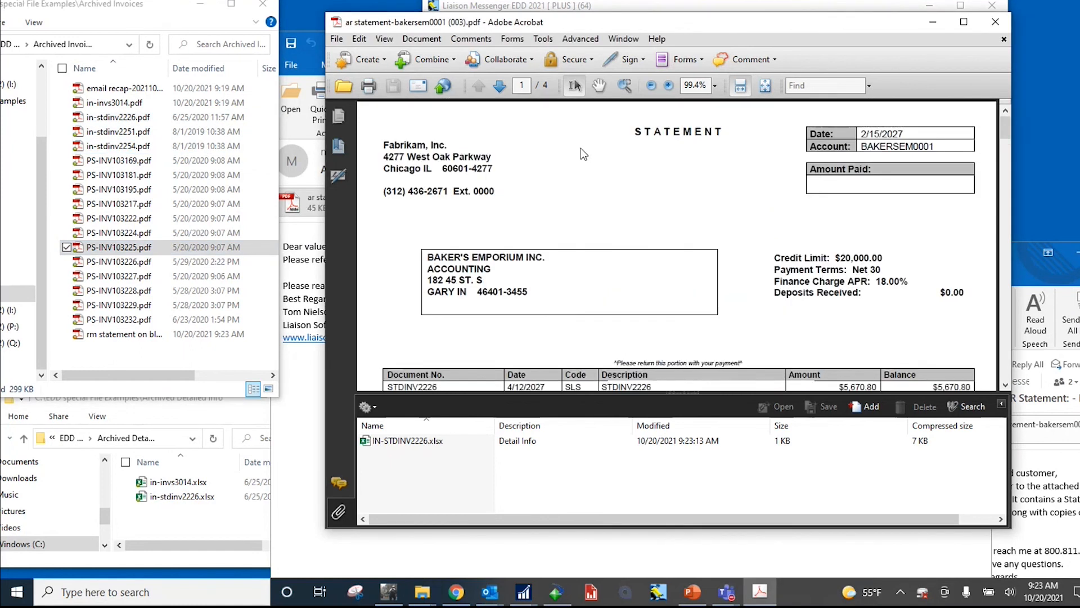
click(500, 86)
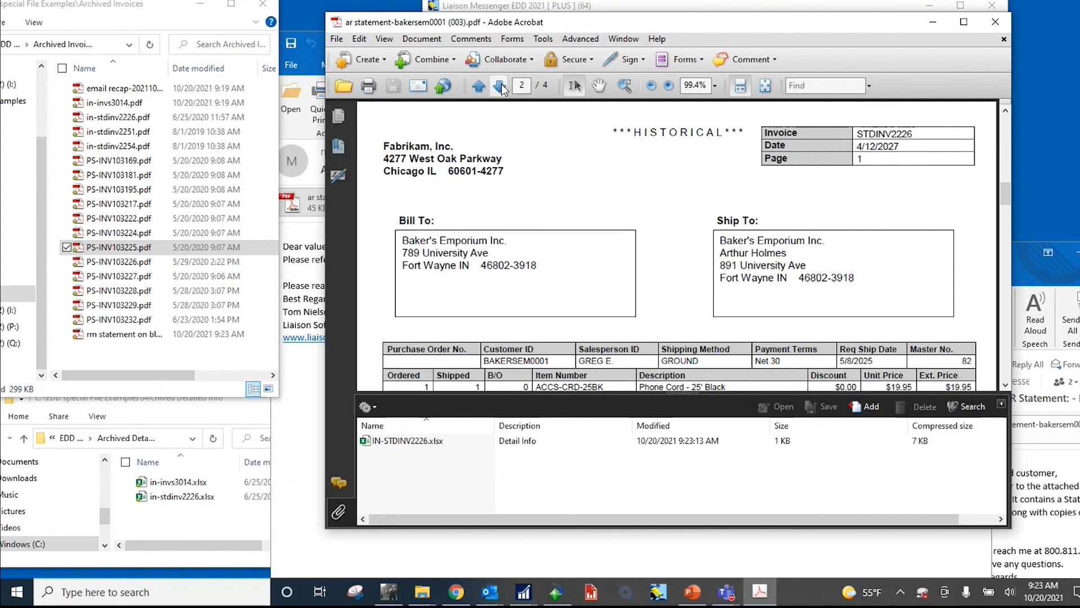
click(500, 86)
click(500, 86)
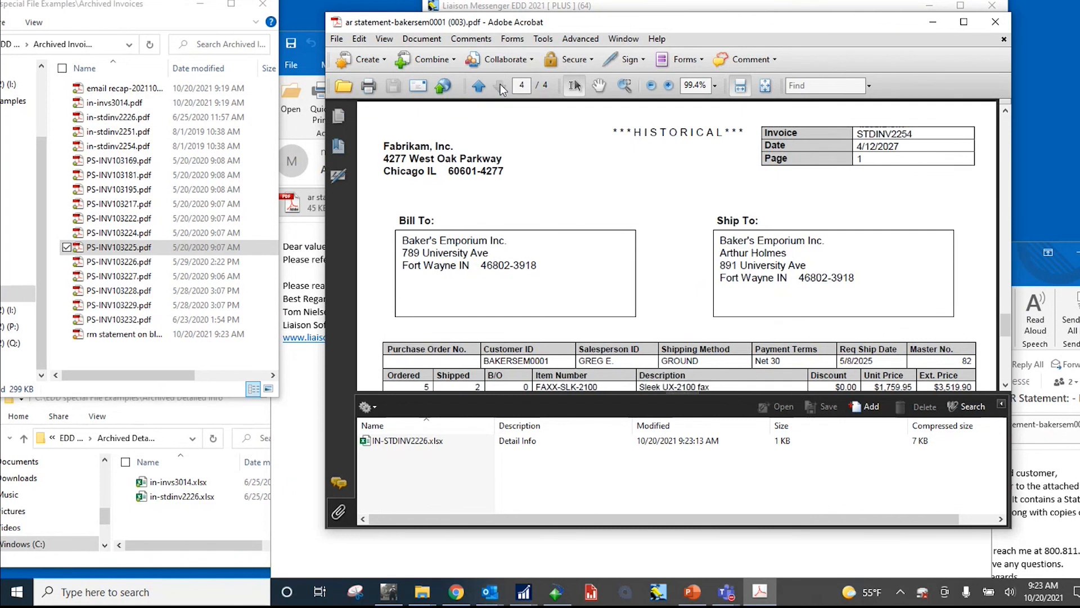
click(479, 86)
click(478, 86)
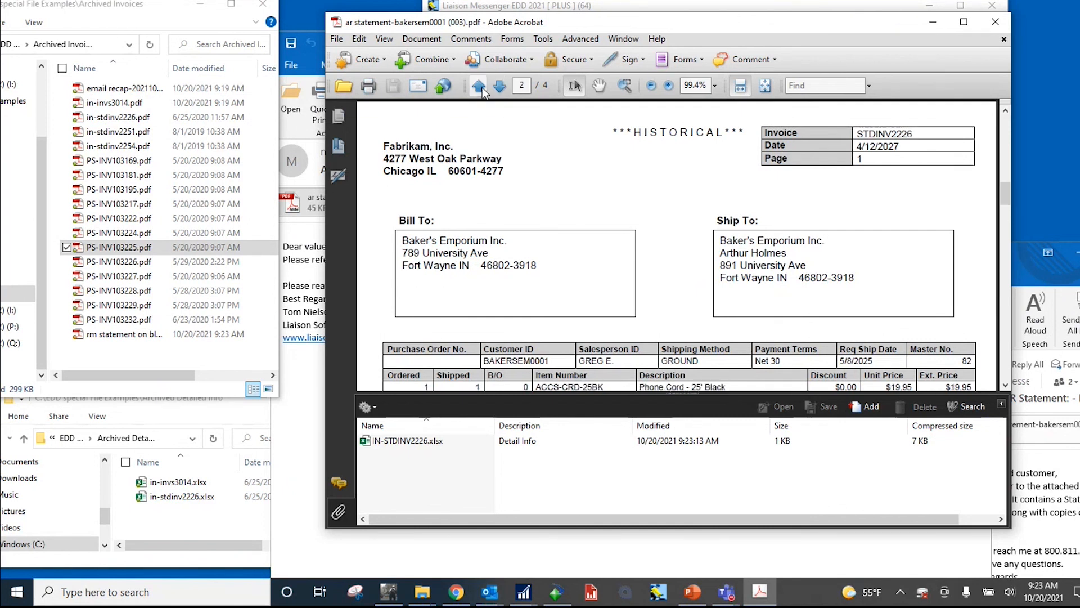
Step: Match invoice number STDINV2226 on the PDF's second page with in-stdinv2226.xlsx in the Archived Detailed info folder
drag(916, 134, 856, 134)
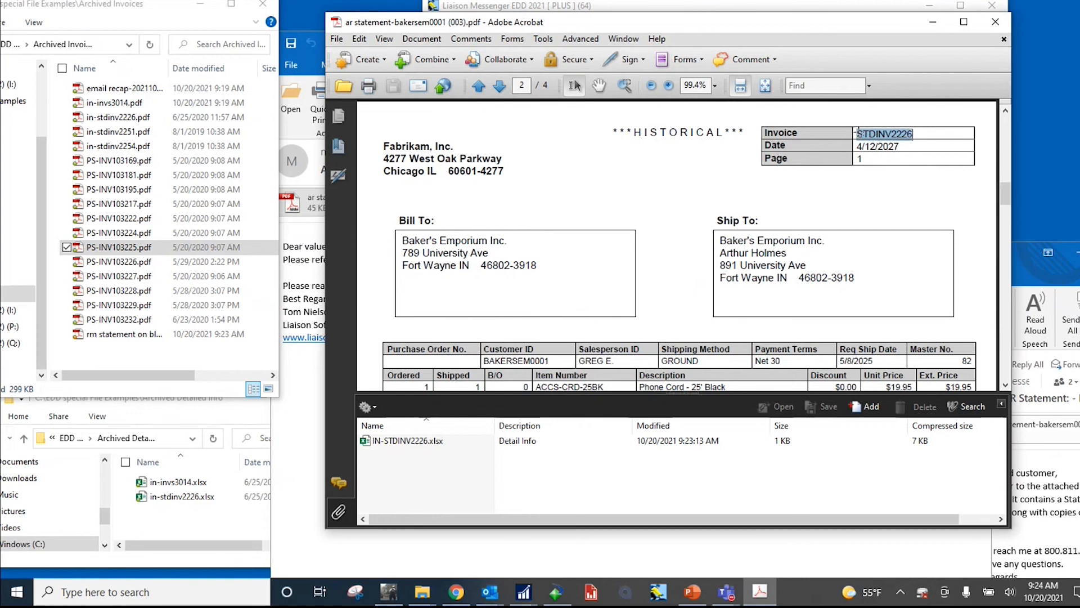
click(188, 529)
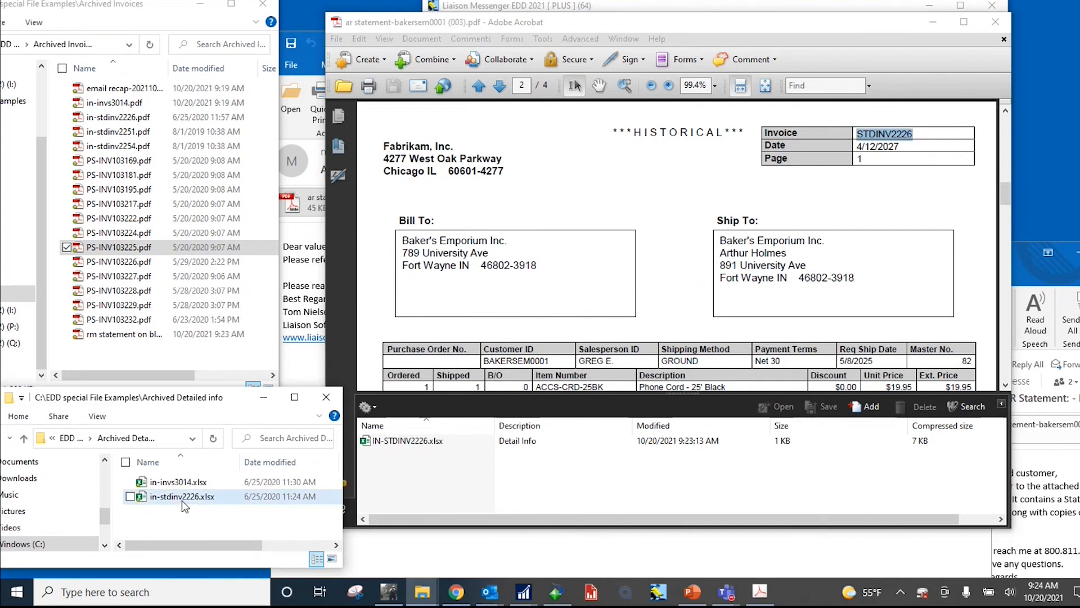
click(181, 500)
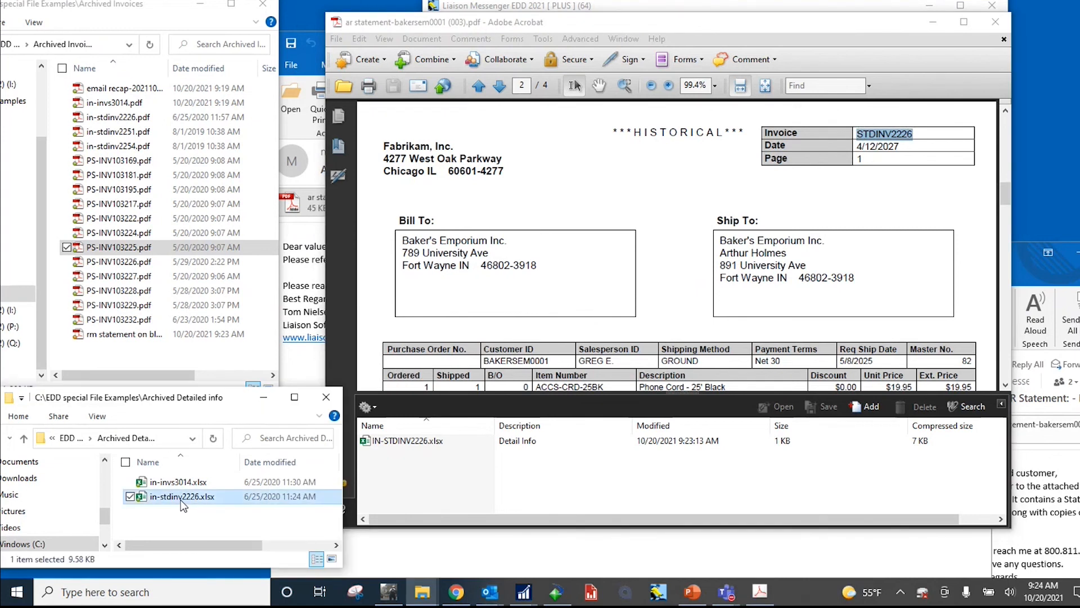
Step: Open the IN-STDINV2226.xlsx workbook embedded in the statement PDF, view its line details and close it
click(413, 480)
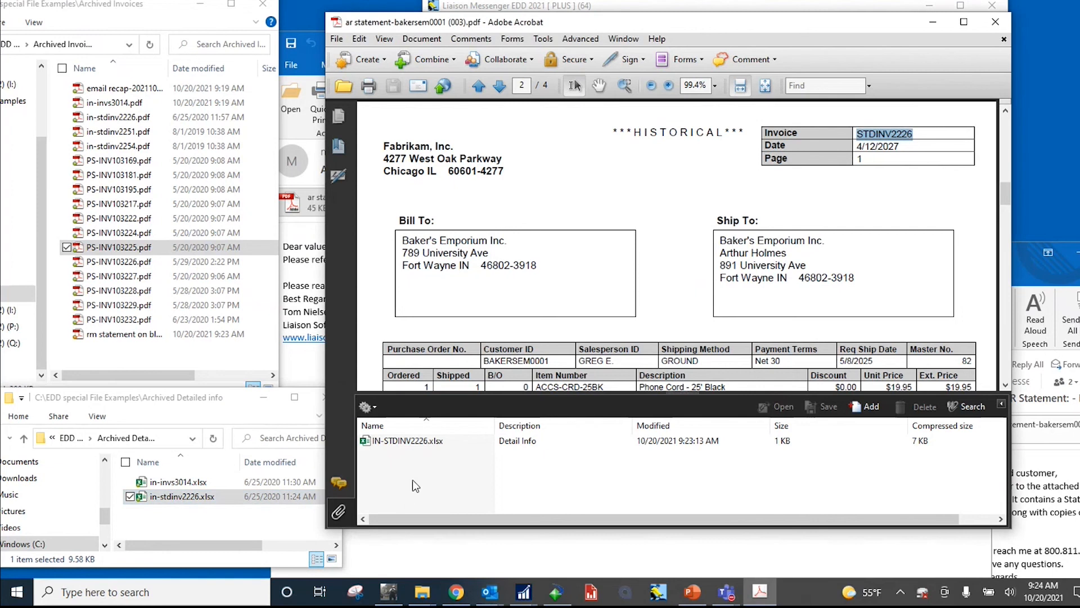
click(416, 442)
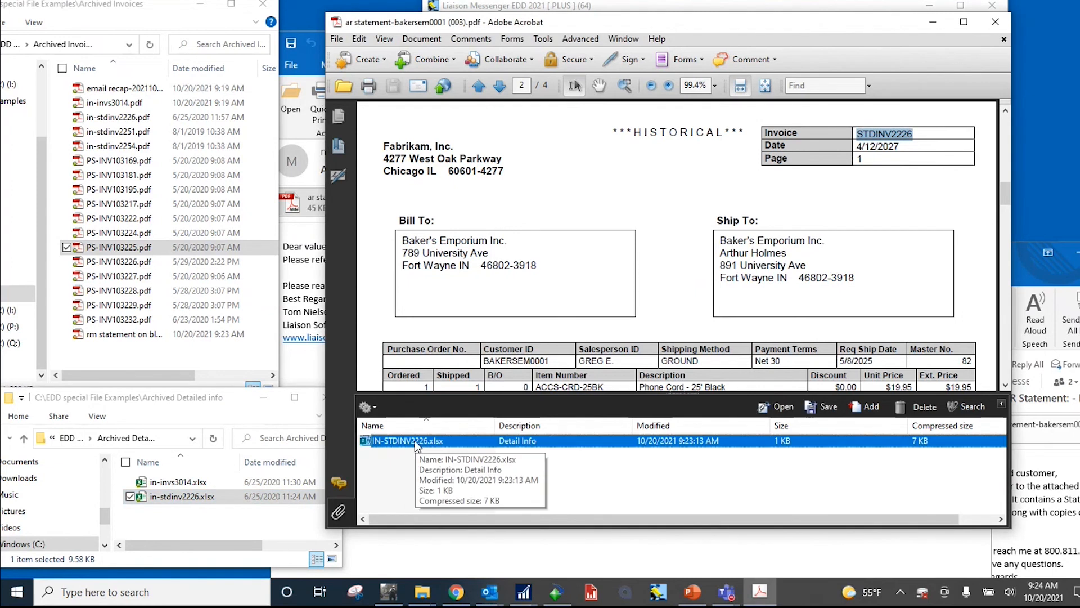
double_click(415, 441)
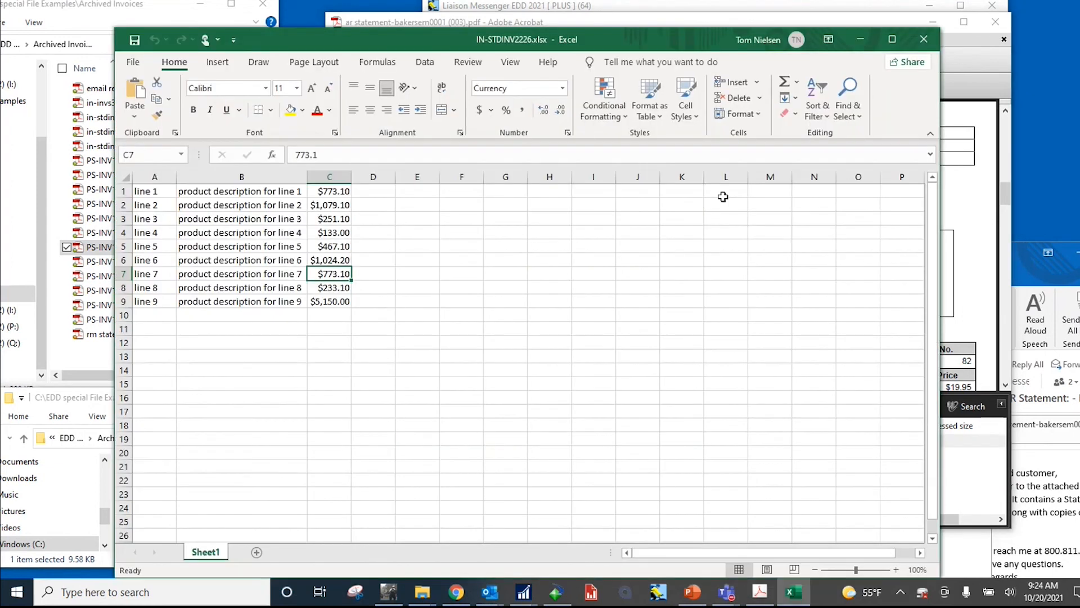
click(925, 37)
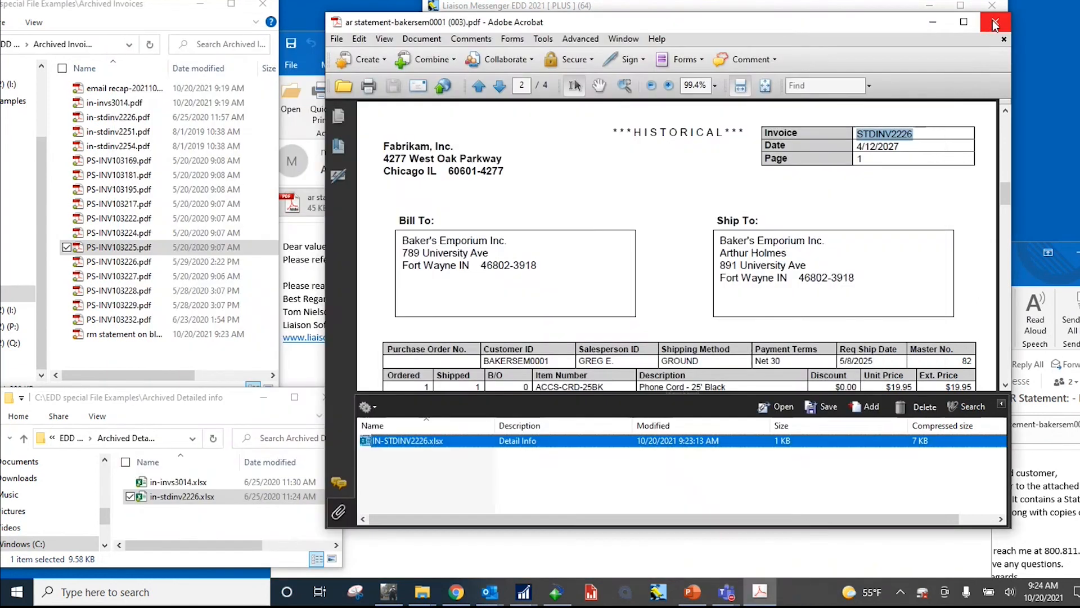
Step: Close the statement PDF and its e-mail message, and minimize the archive folder windows and Outlook
click(993, 20)
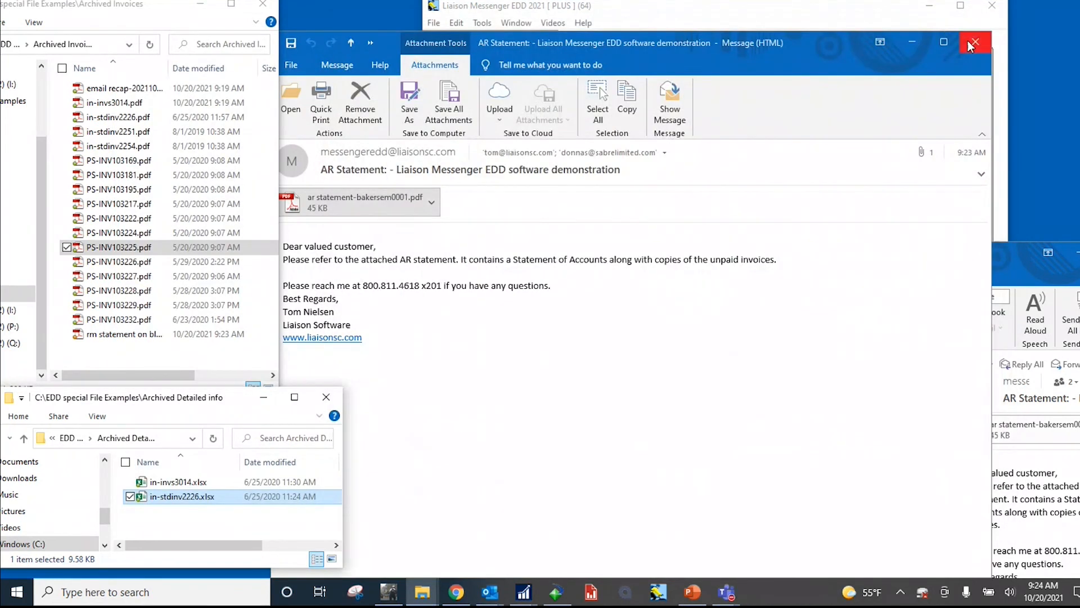
click(975, 41)
click(216, 4)
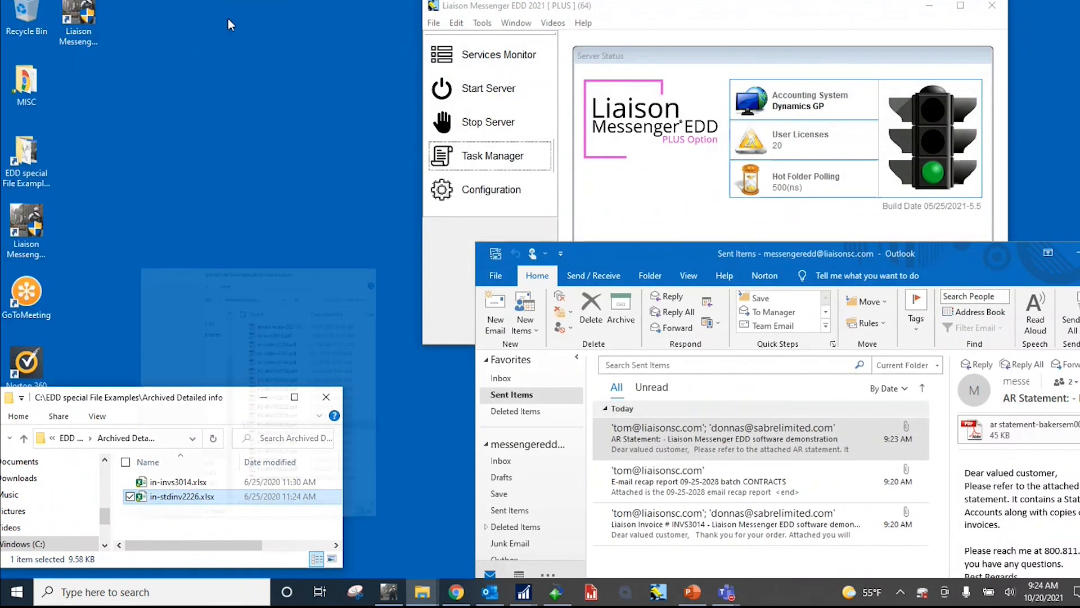
click(1071, 256)
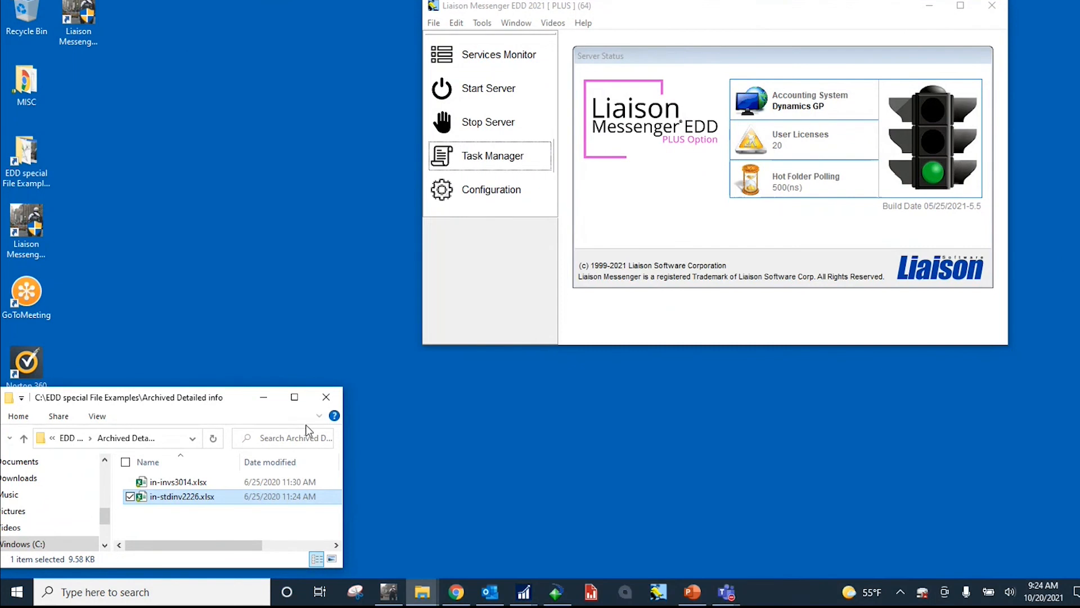
click(263, 397)
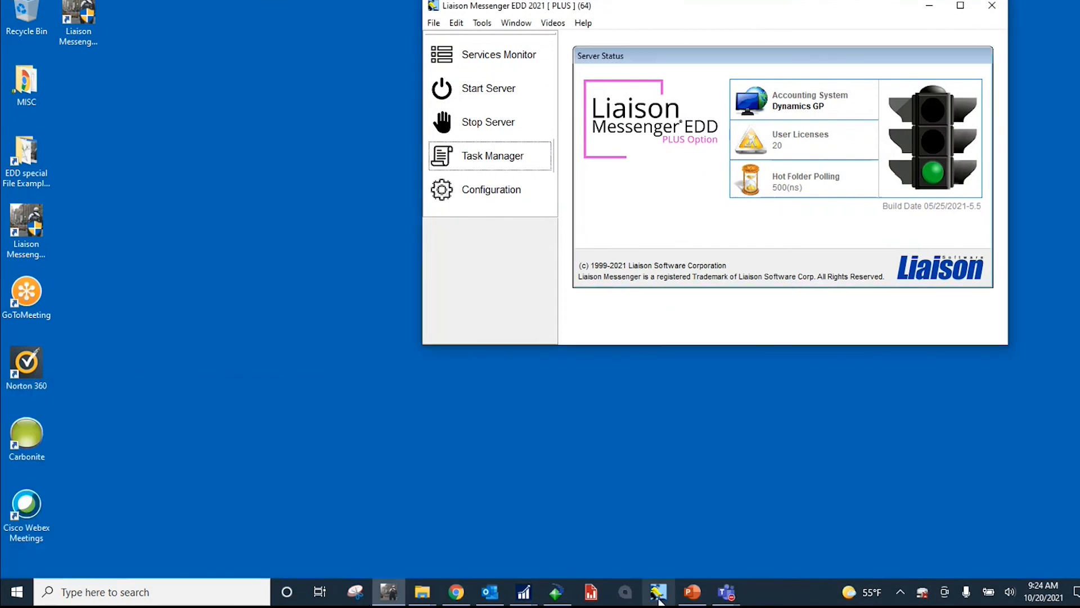
Step: Switch to the PowerPoint presentation, start the slide show from slide 3 and reveal the variable attachment examples
click(692, 592)
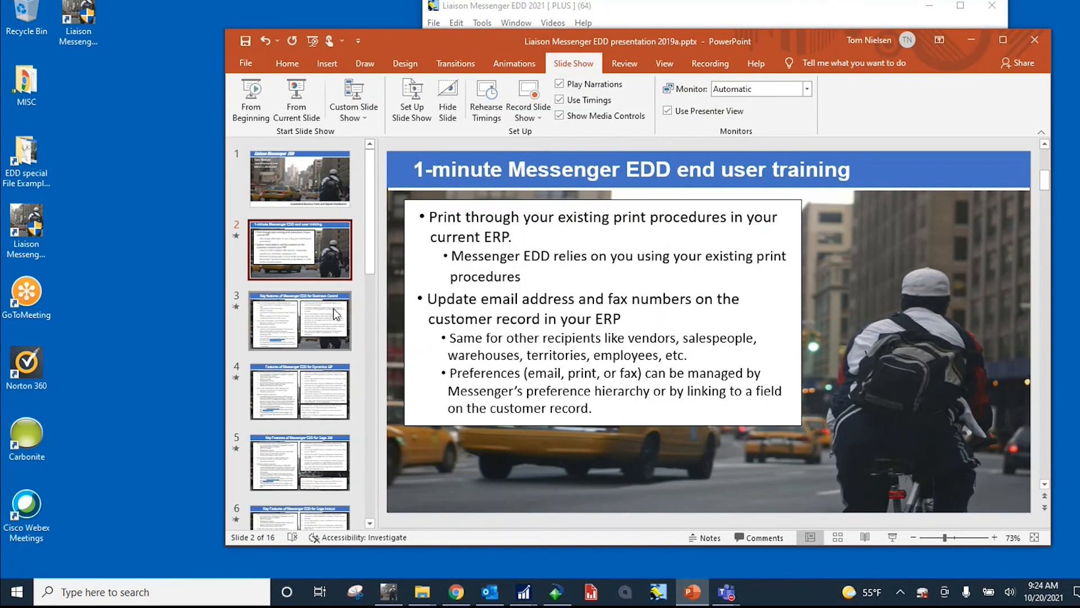
click(300, 321)
click(297, 101)
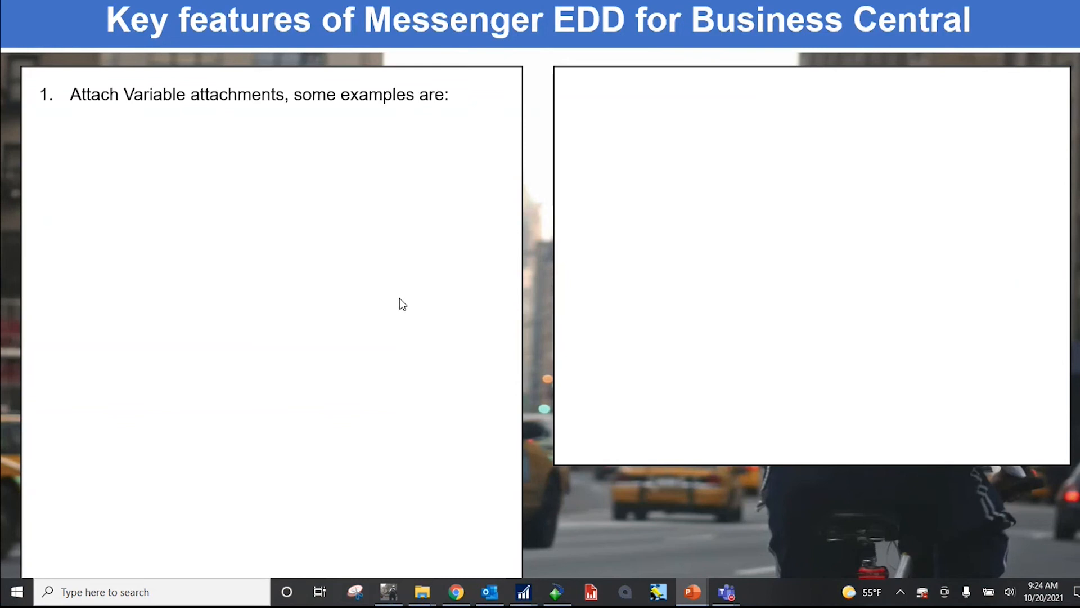
click(224, 188)
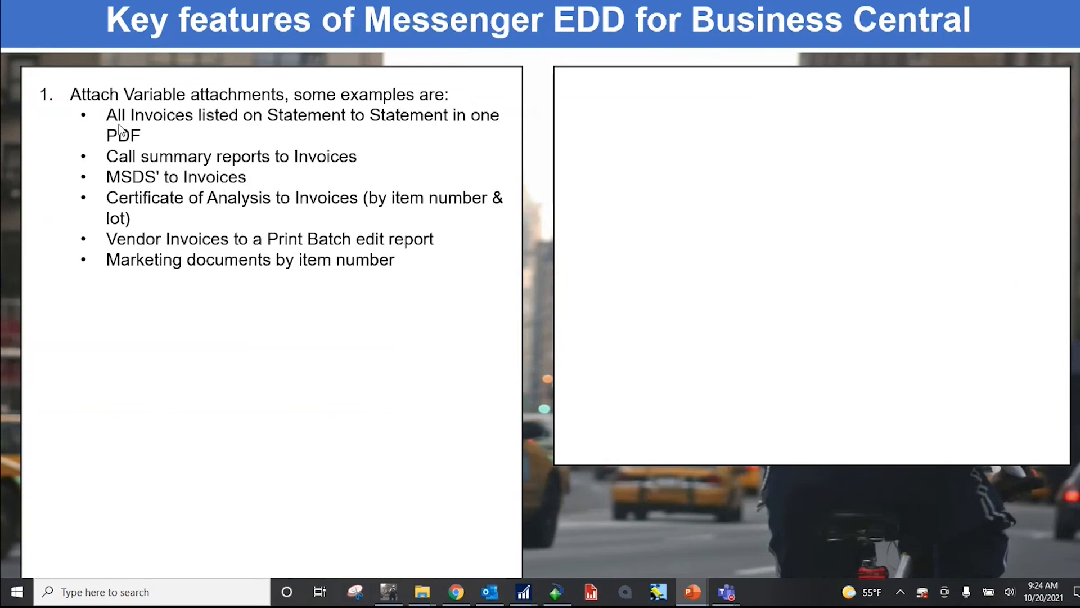
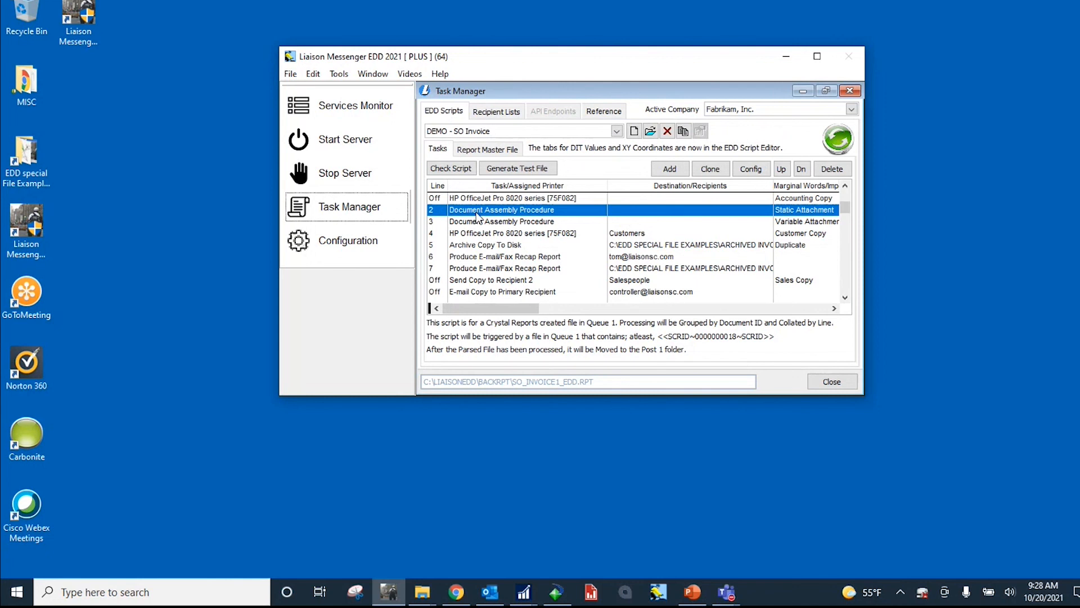
Step: Disable the static attachment Document Assembly Procedure task on line 2 of the DEMO - SO Invoice script and save it
double_click(477, 213)
click(776, 145)
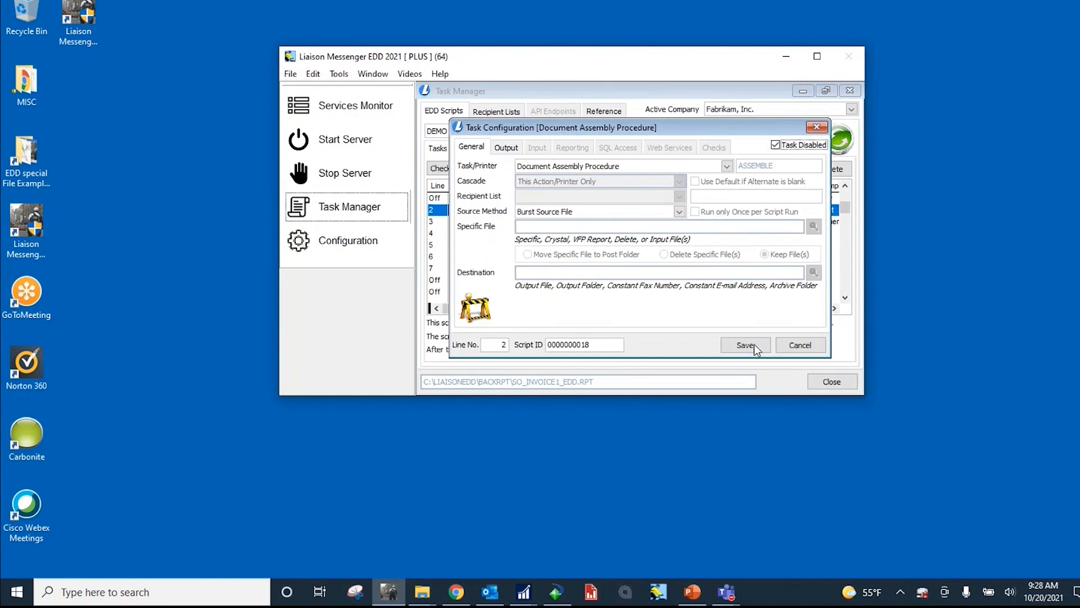
click(754, 344)
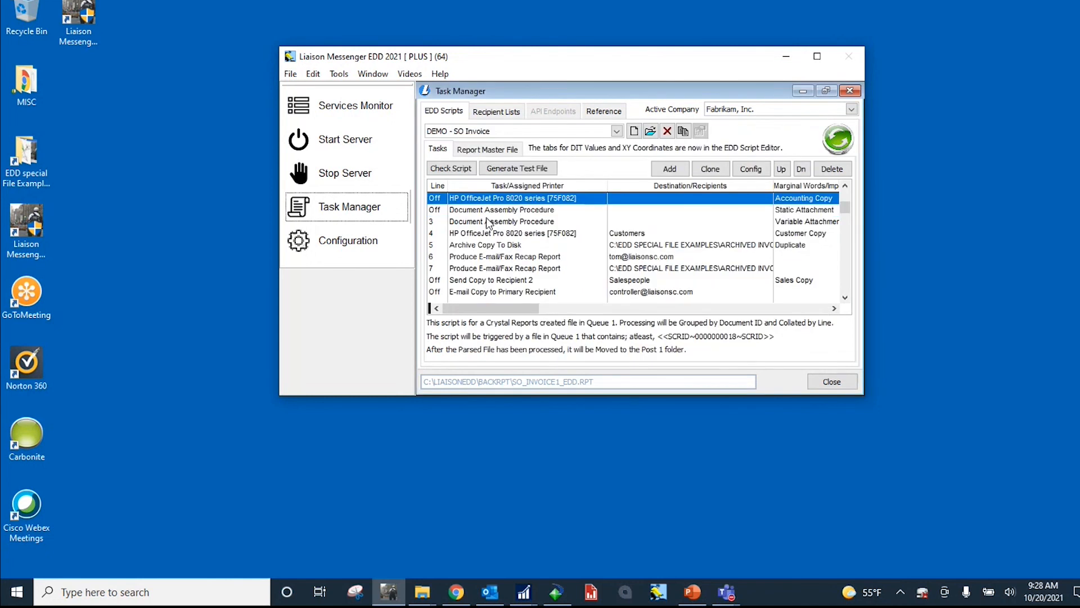
Step: Select the Archive Copy To Disk task and view its destination folder, Archived Invoices, in File Explorer, minimizing the folder window when done
click(480, 245)
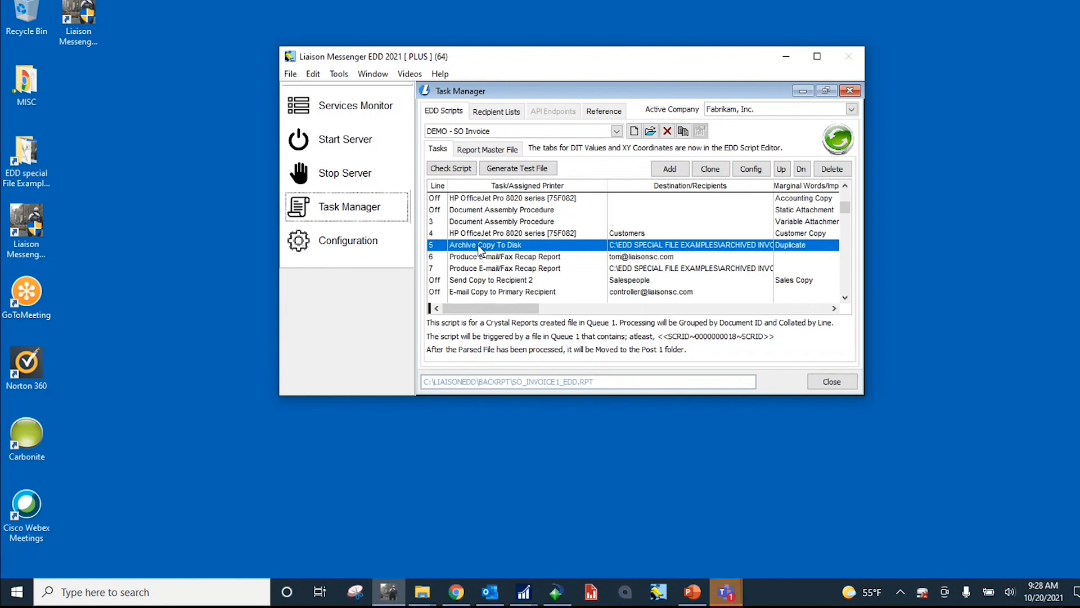
click(422, 592)
click(380, 556)
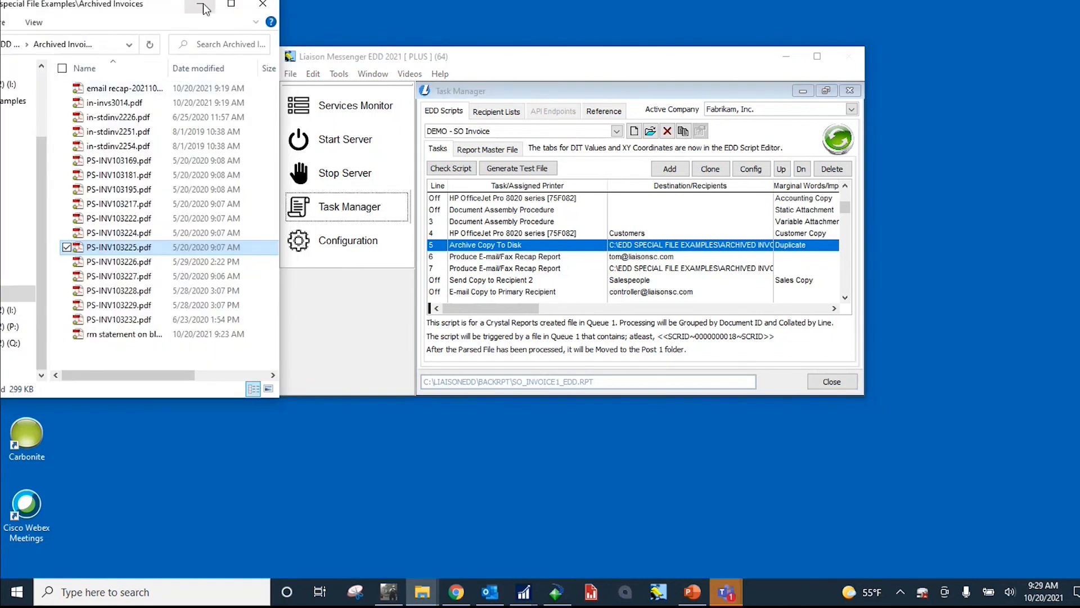
click(200, 5)
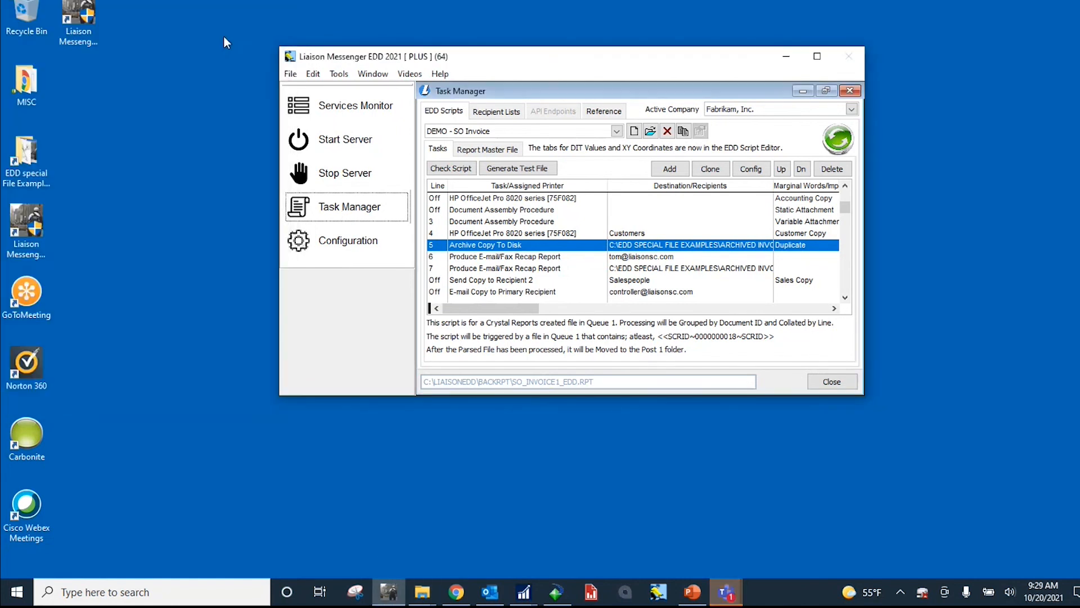
Step: Enable the Accounting Copy printer task on line 1 and the static attachment Document Assembly Procedure on line 2, saving both
double_click(486, 199)
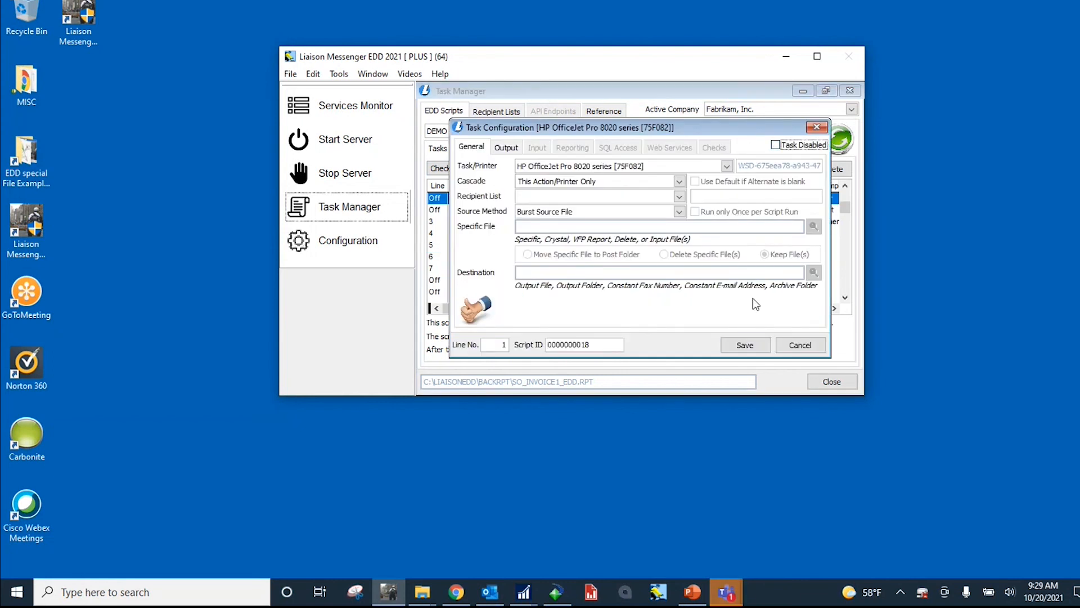
click(745, 345)
click(500, 209)
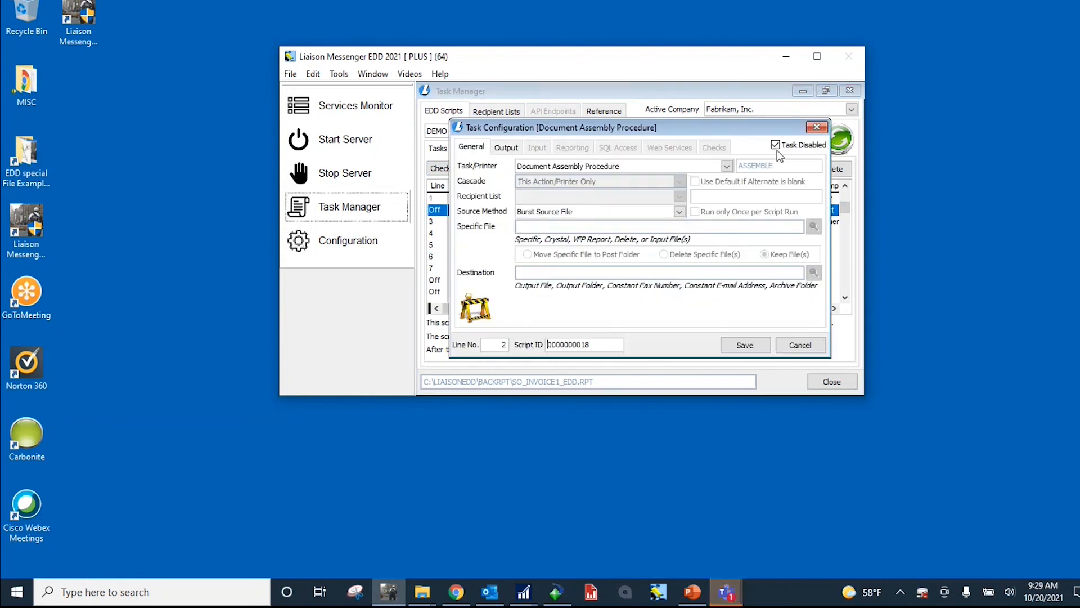
click(775, 144)
click(741, 347)
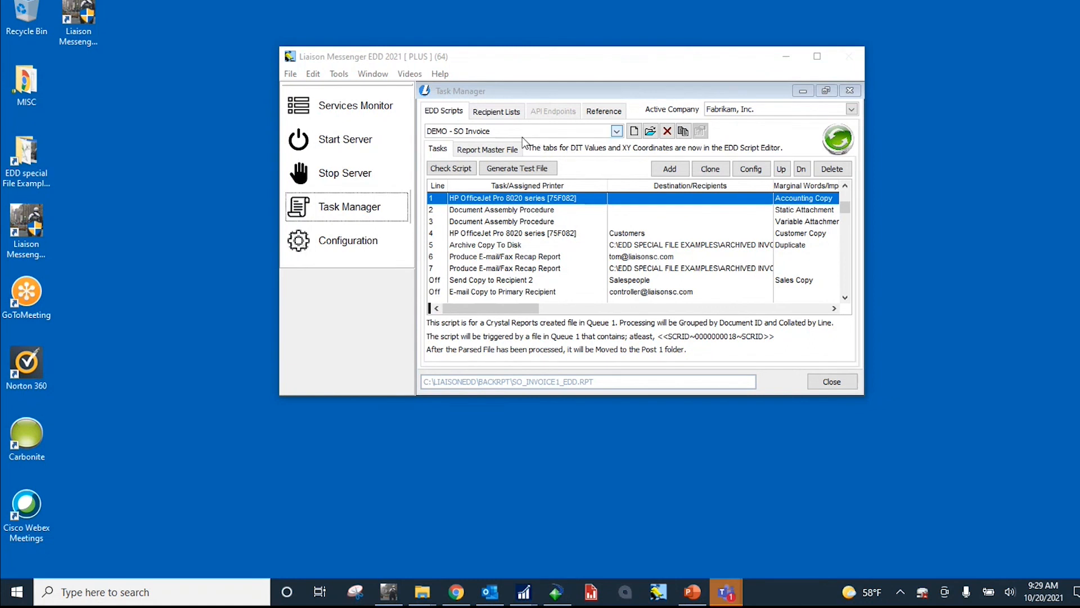
Step: Review the Customer Copy task's recipient, output, e-mail message and CC settings, and leave its configuration without saving
double_click(521, 236)
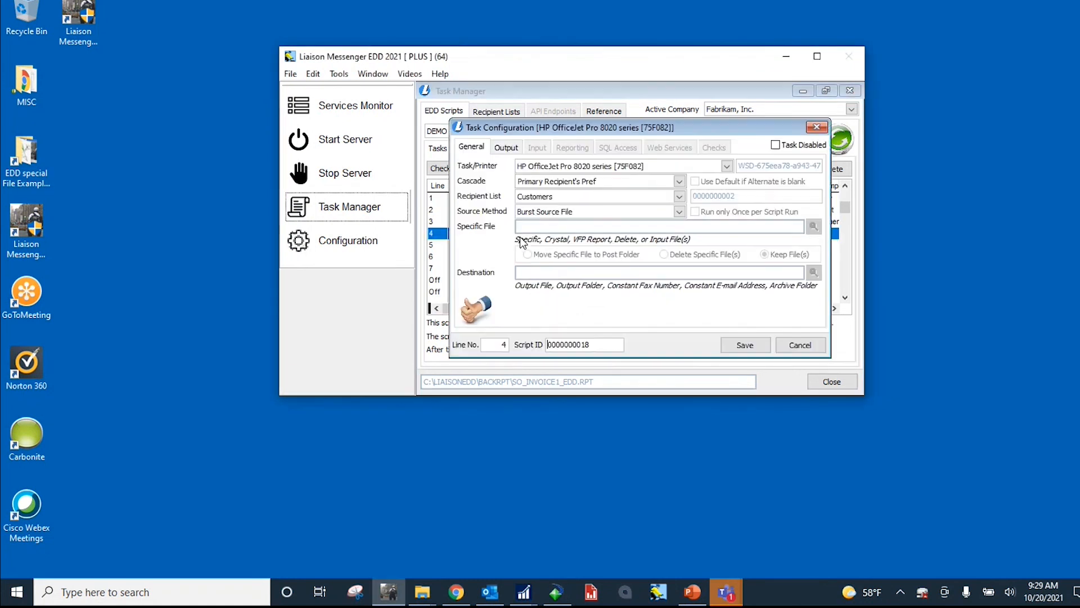
click(507, 148)
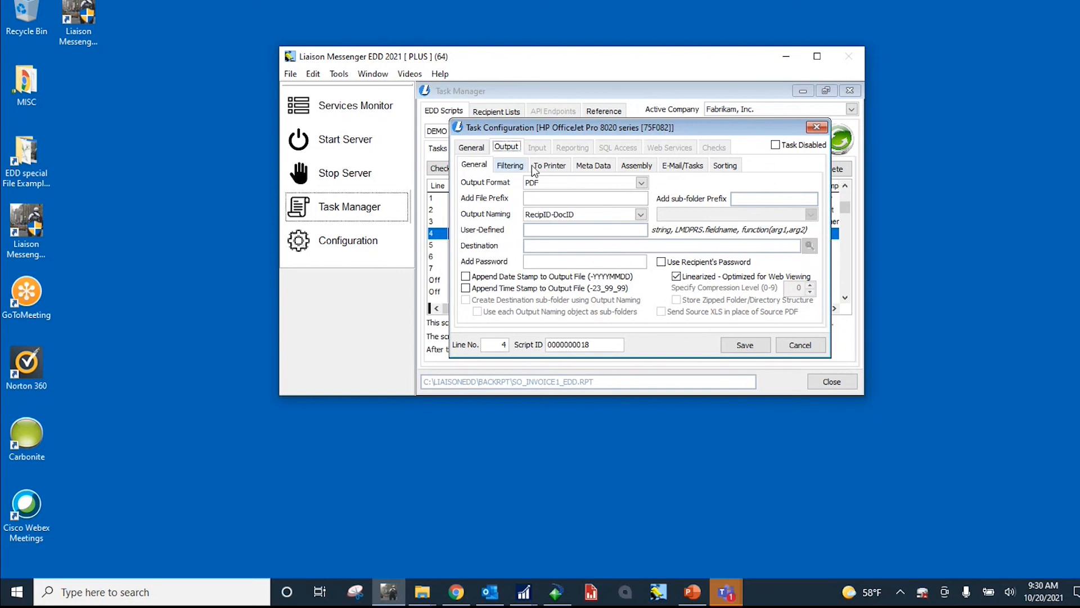
click(676, 166)
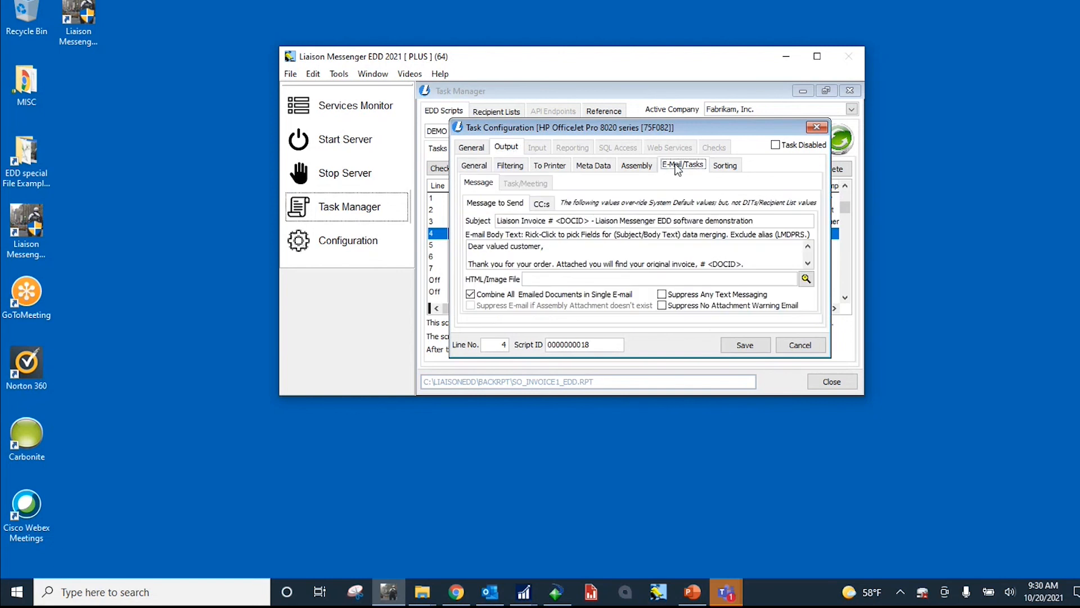
click(549, 205)
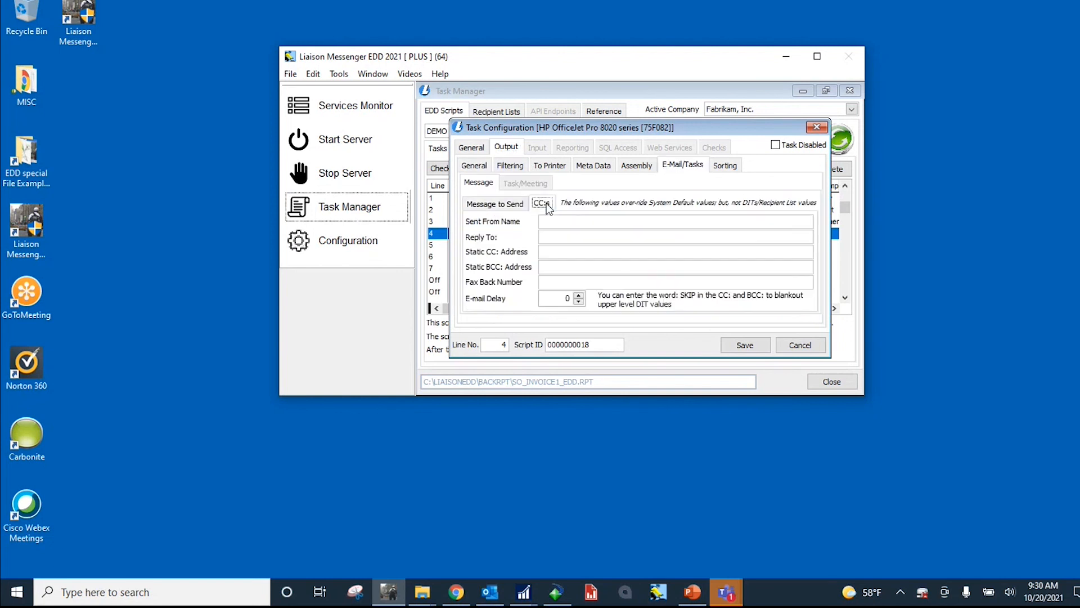
click(554, 237)
click(800, 345)
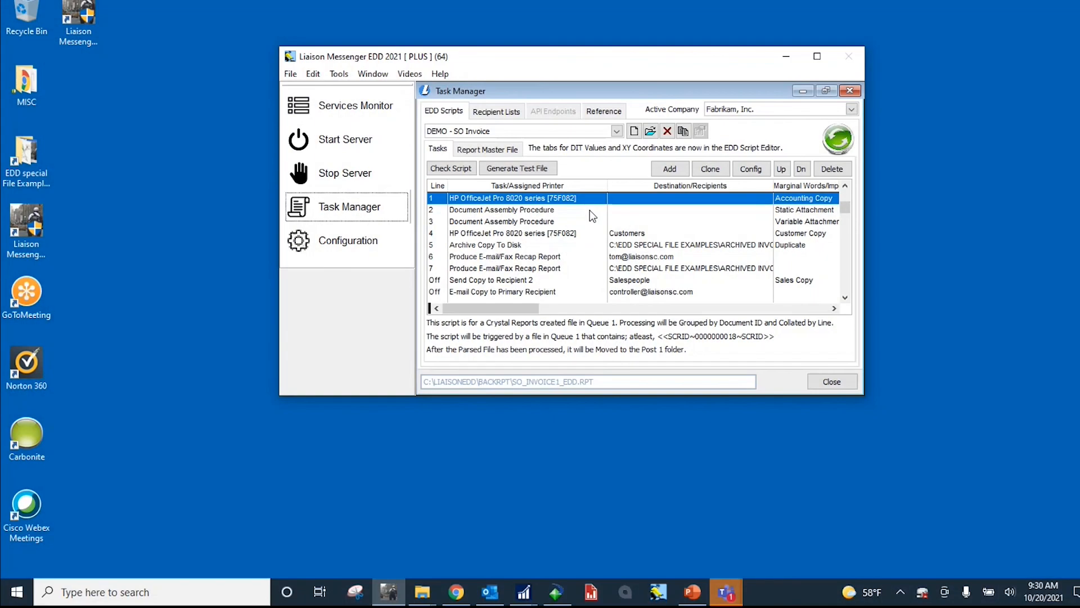
Step: Browse the available EDD scripts from AR Invoice to DEMO - AR Statement and keep DEMO - SO Invoice selected
click(618, 130)
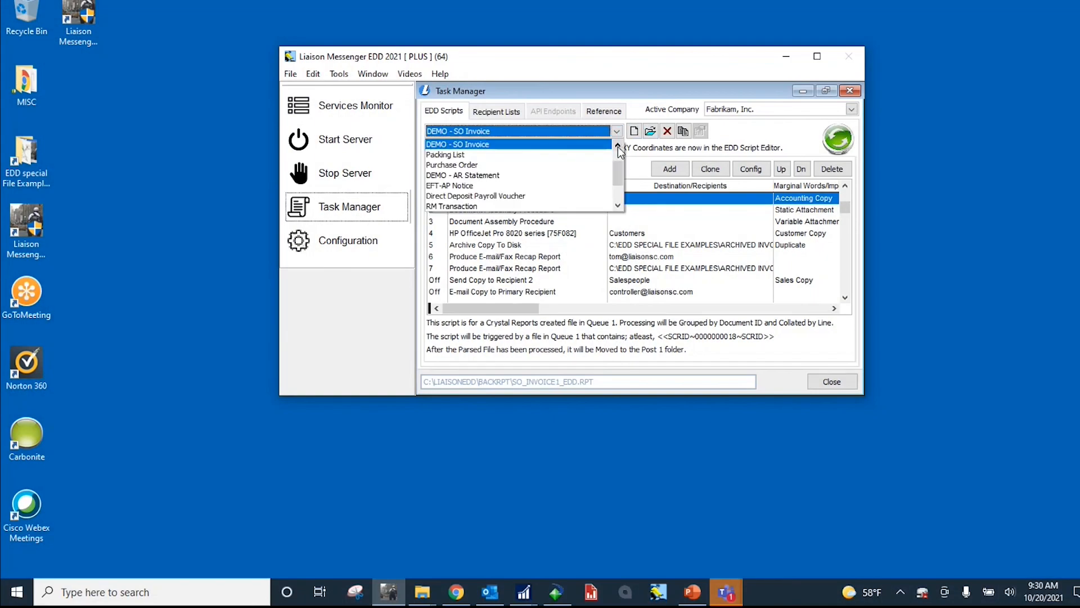
click(618, 145)
click(618, 144)
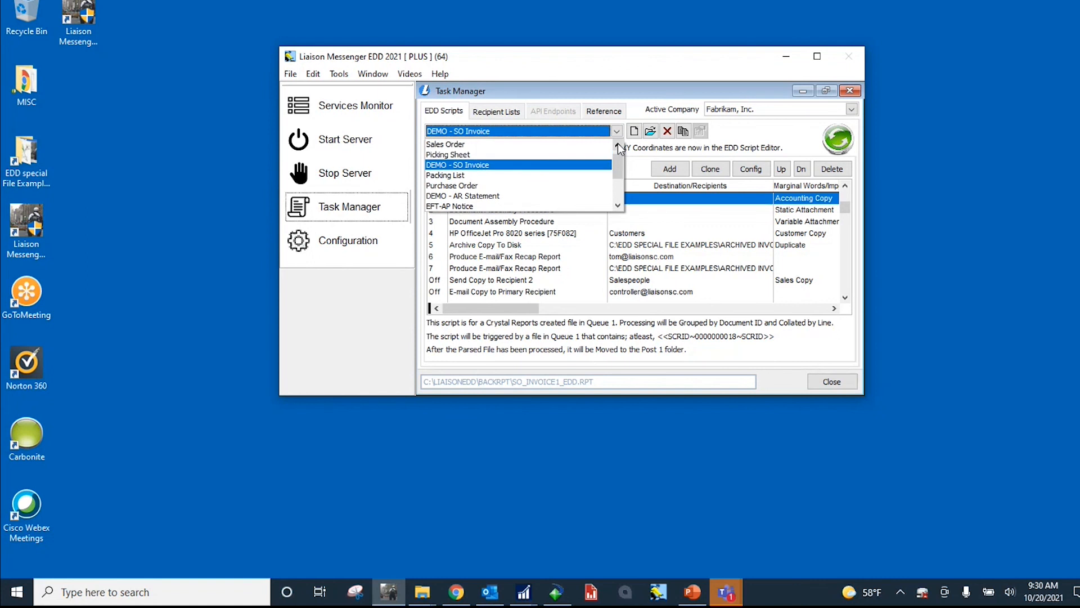
click(618, 144)
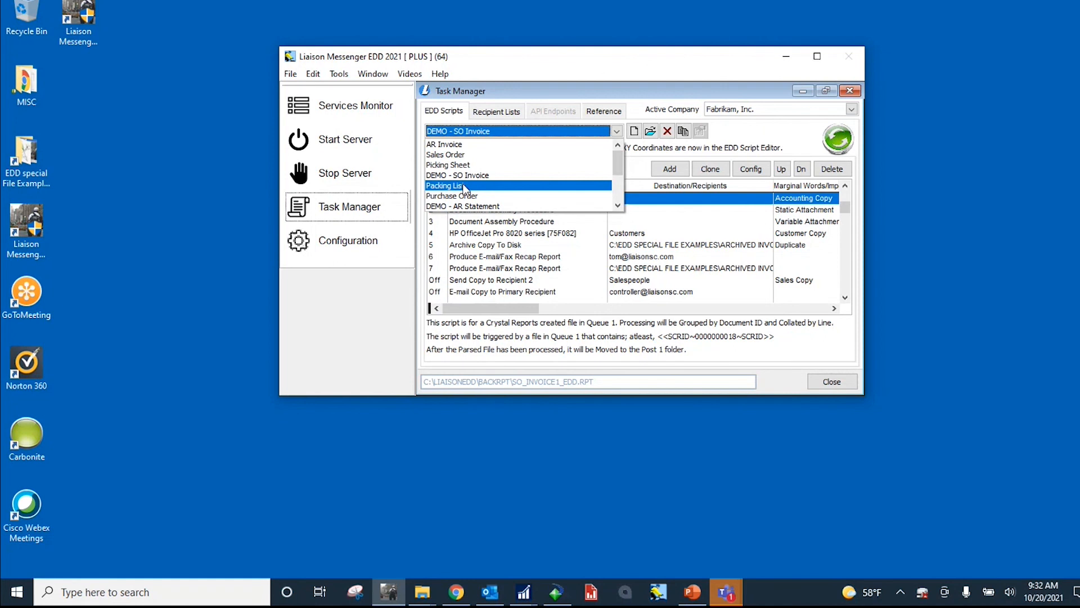
click(475, 175)
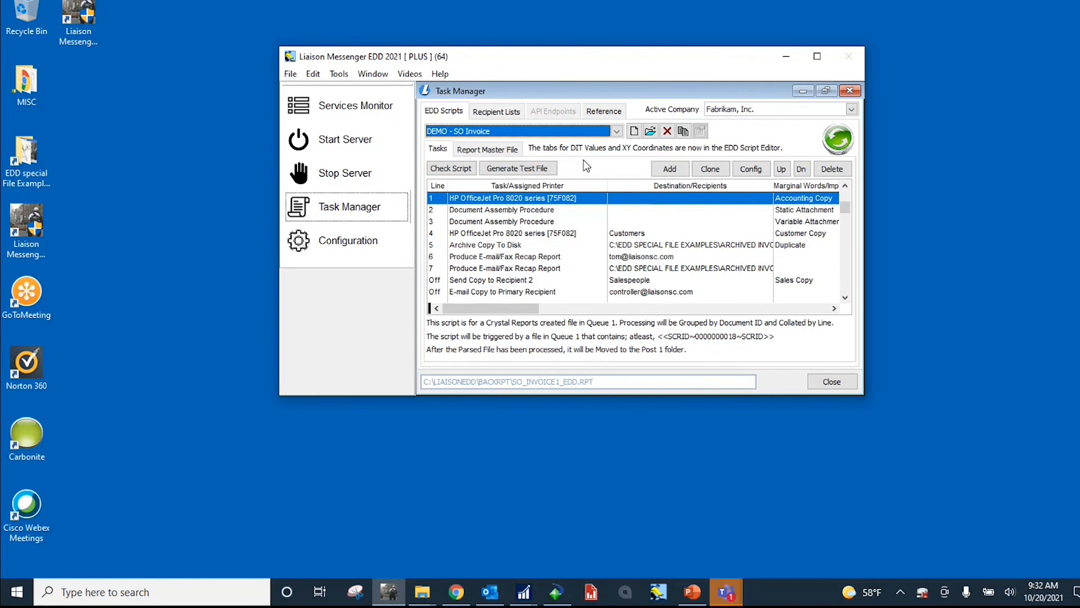
Step: Switch to Crystal Reports, view the Accounts Receivable Invoice form's design and its EDD formula fields, and minimize it
click(557, 594)
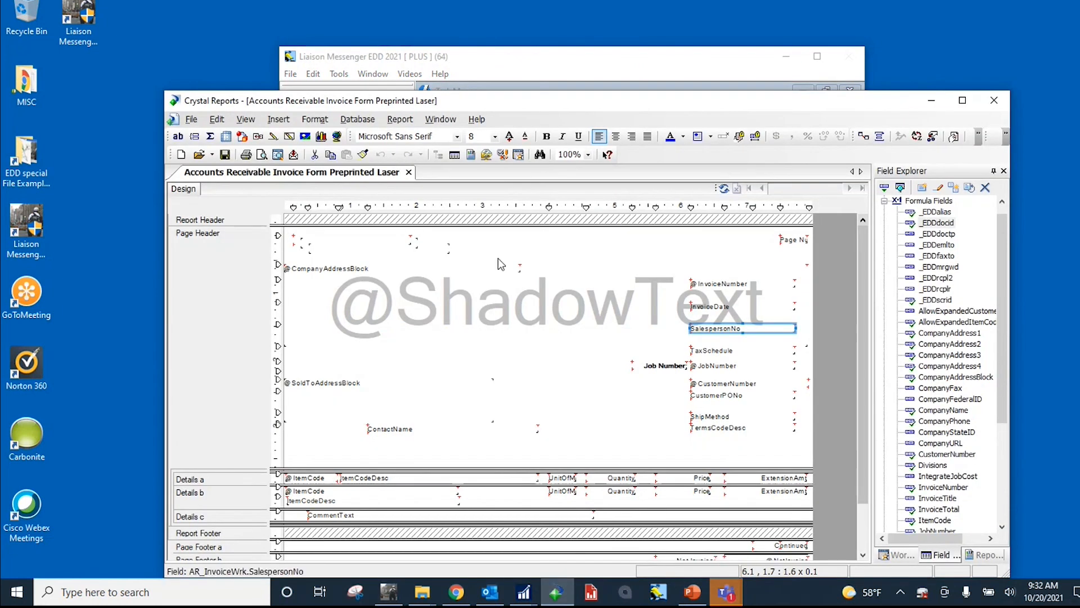
drag(538, 99, 541, 23)
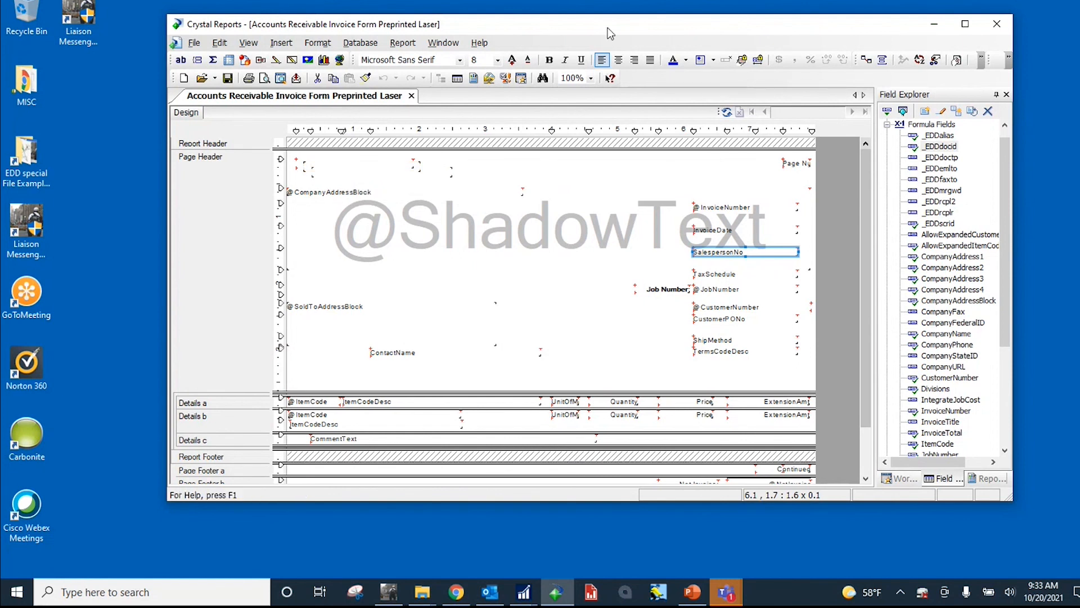
drag(608, 29, 600, 45)
click(928, 46)
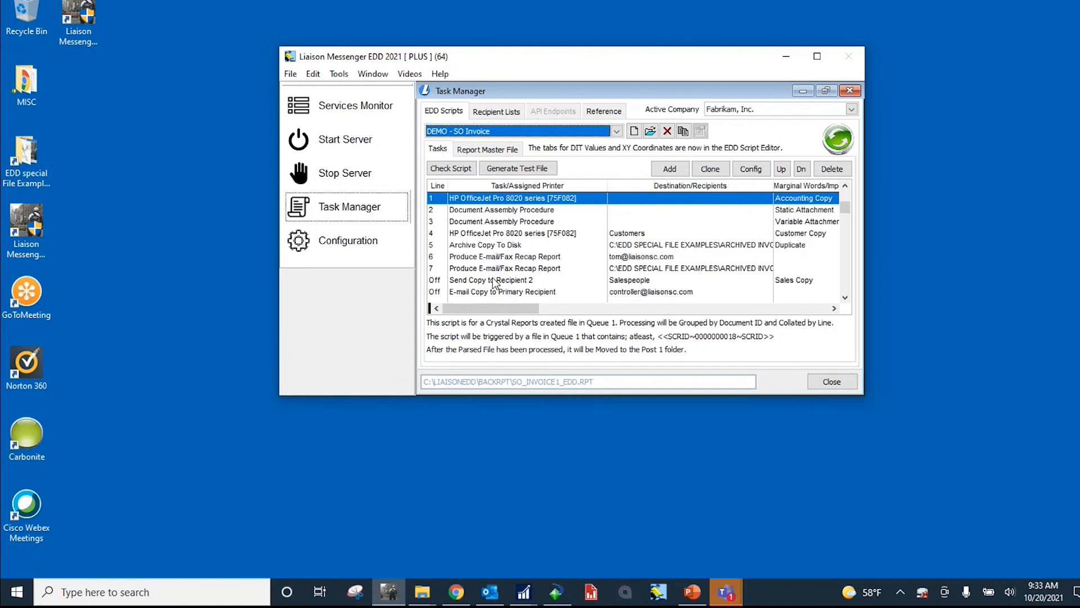
Step: Move the Liaison Messenger EDD window higher on the desktop and choose the DEMO - SO Invoice script again
drag(584, 62, 619, 32)
click(652, 101)
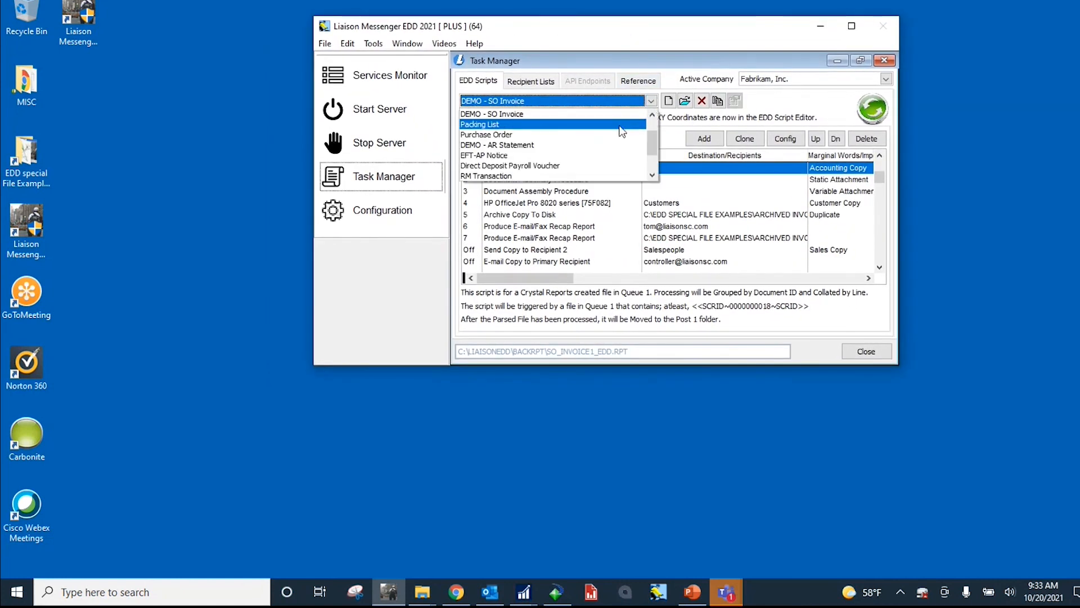
click(530, 115)
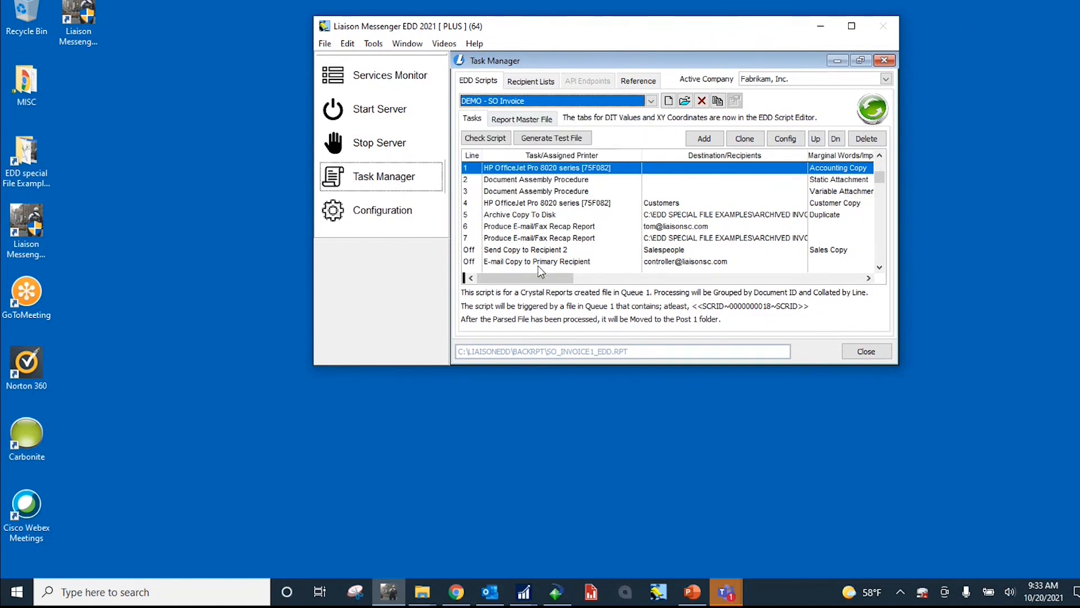